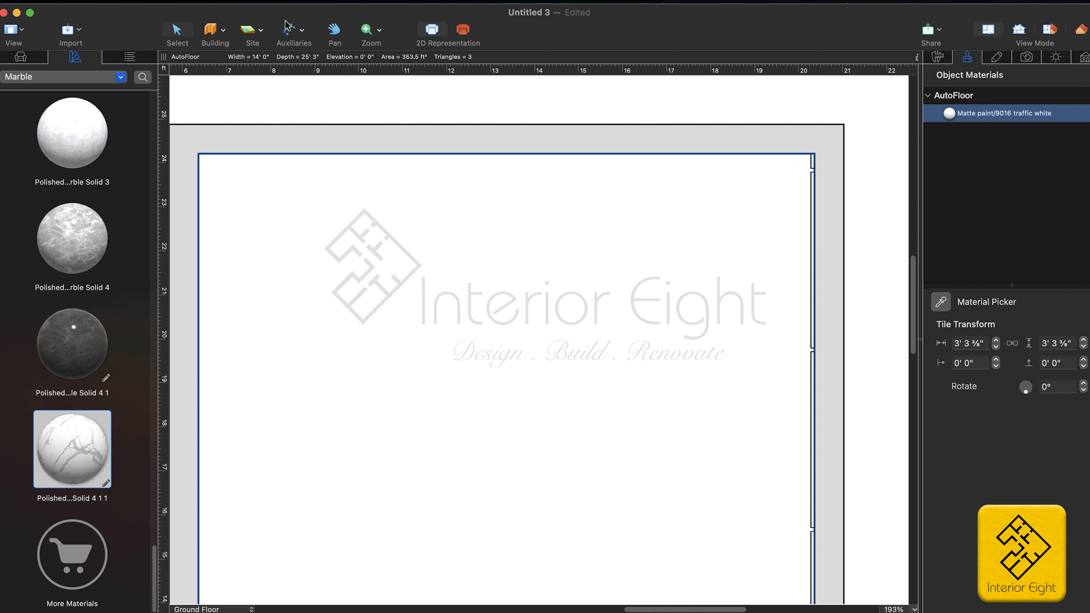
# Step: Draw a rectangular building block about 8' wide and 11" deep just inside the room's upper wall
pyautogui.click(229, 39)
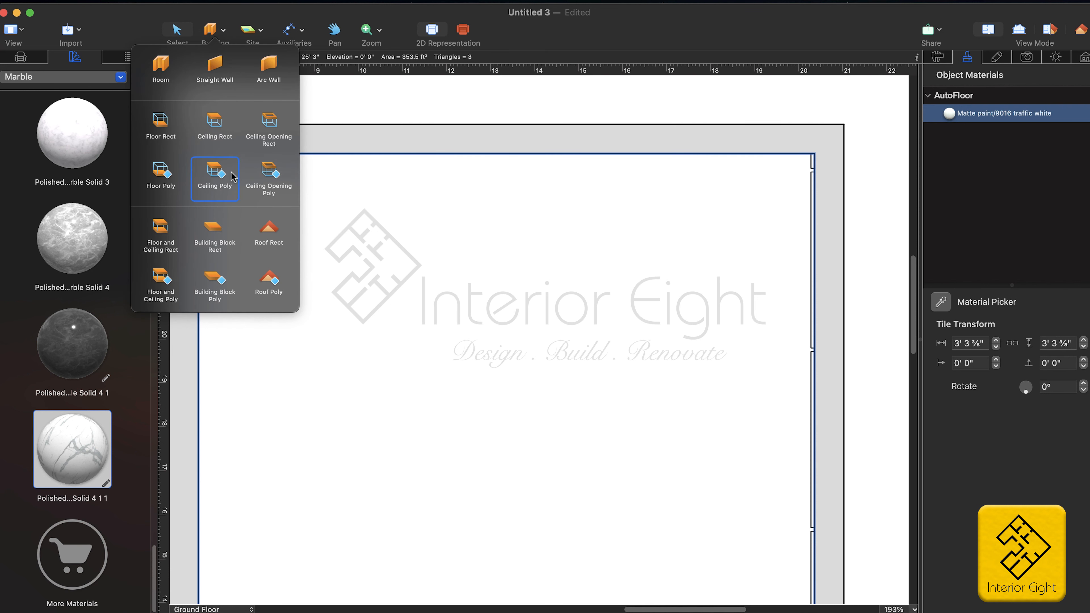
pyautogui.click(223, 226)
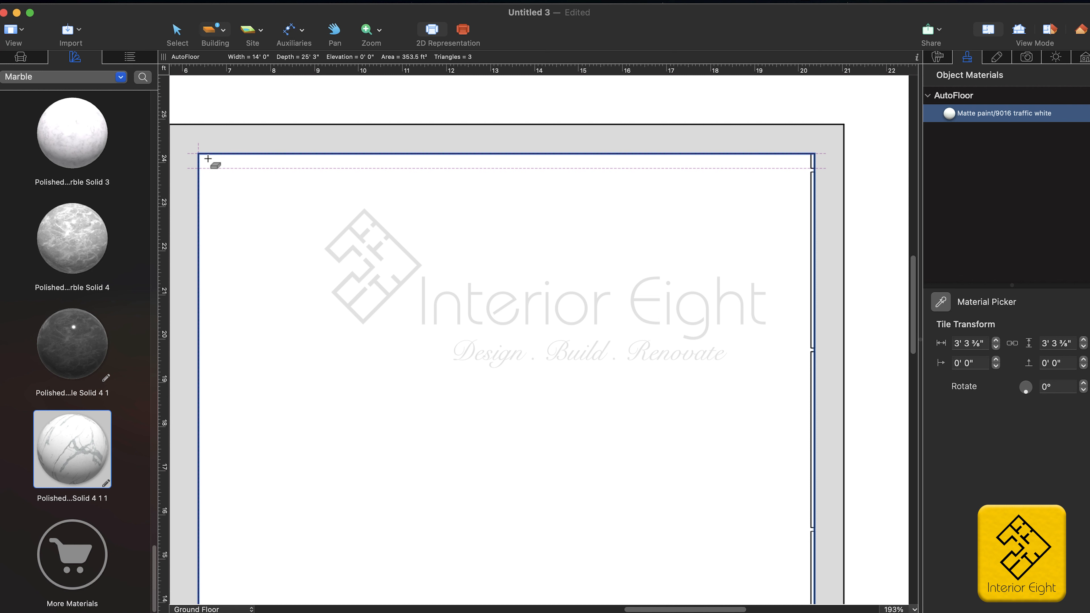
pyautogui.moveTo(204, 163); pyautogui.dragTo(556, 203)
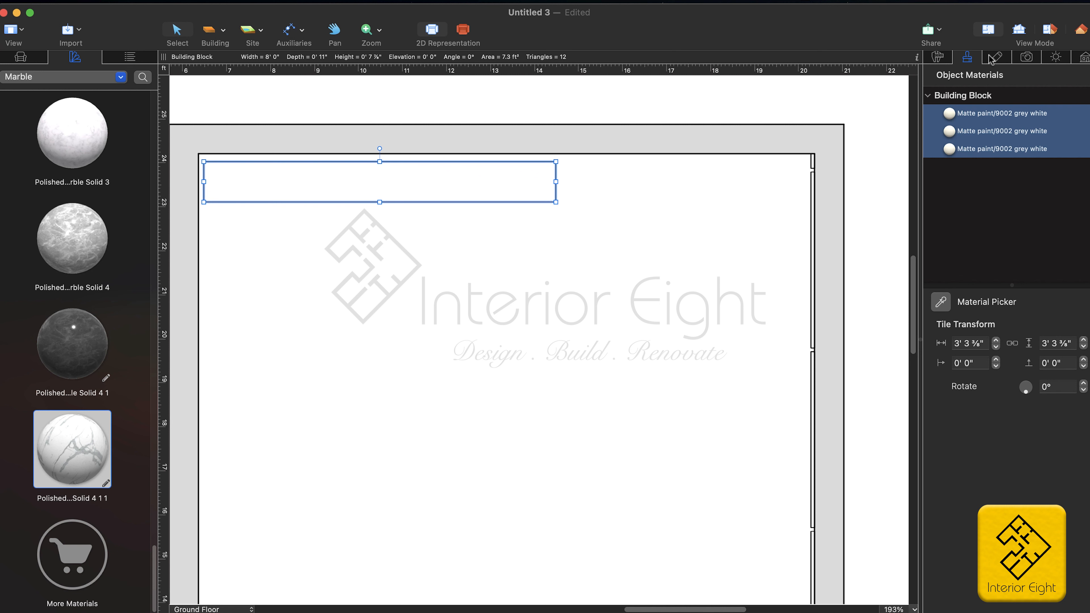
# Step: Set the building block's depth to 1.5" and its height to 4'
pyautogui.click(938, 57)
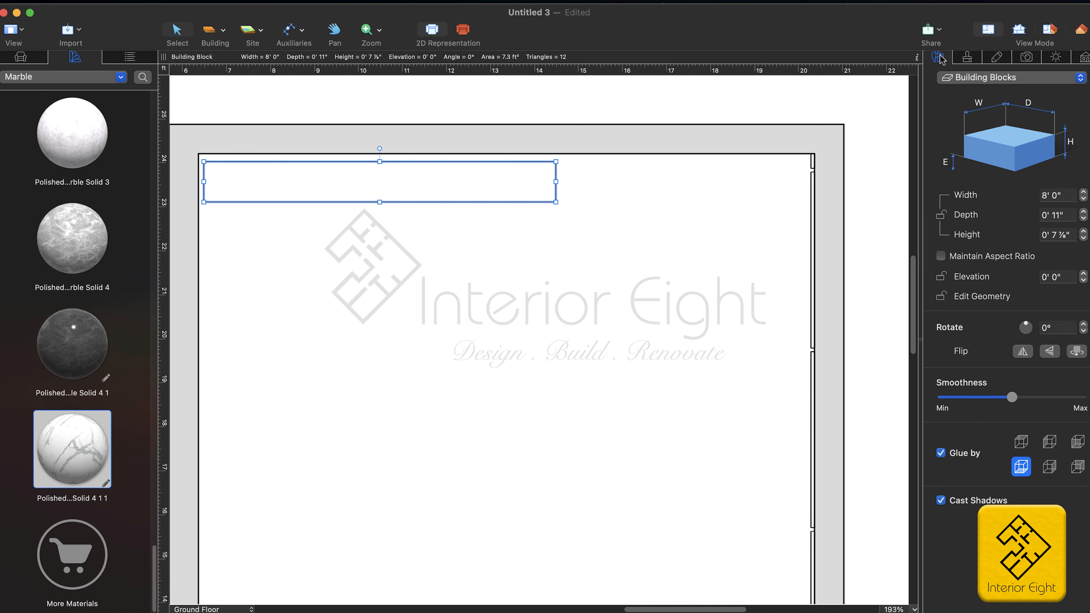
pyautogui.click(1063, 197)
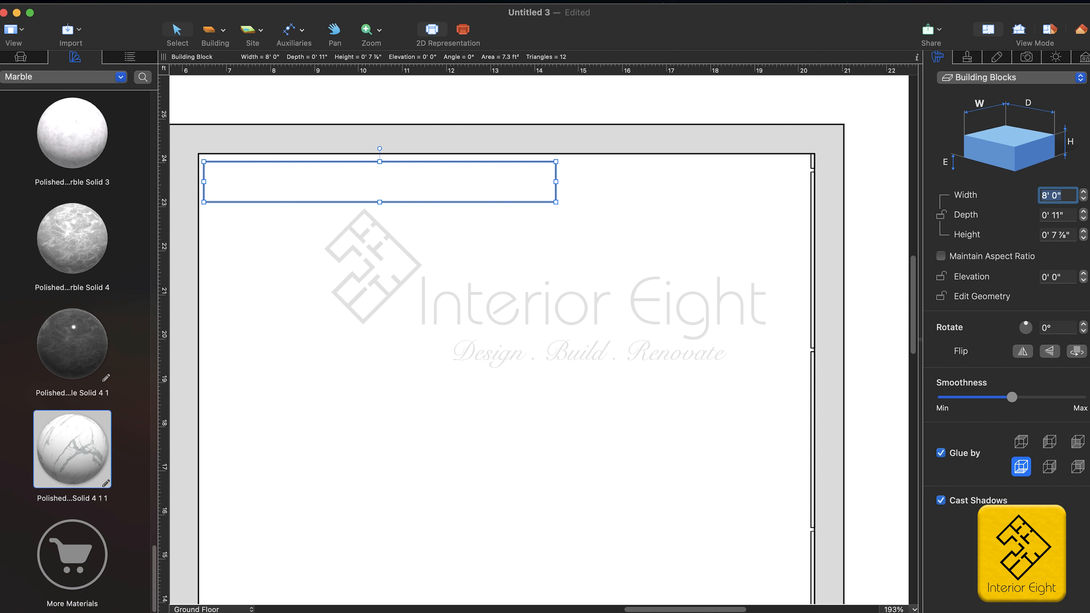
pyautogui.press('Tab')
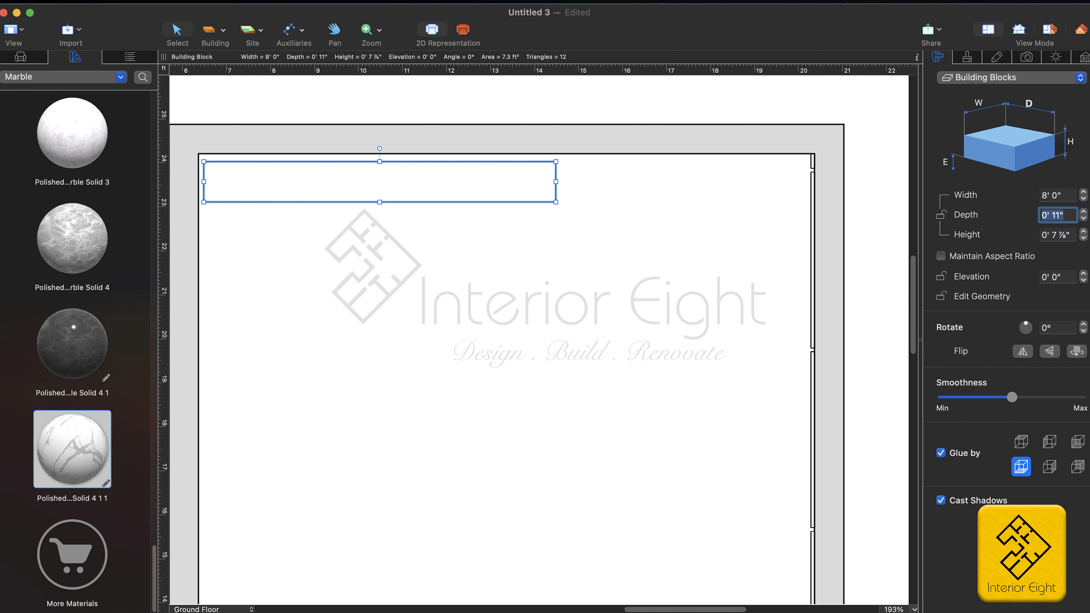
pyautogui.press('Tab')
pyautogui.hotkey('shift', 'Tab')
pyautogui.write('1')
pyautogui.write('.5')
pyautogui.press('Return')
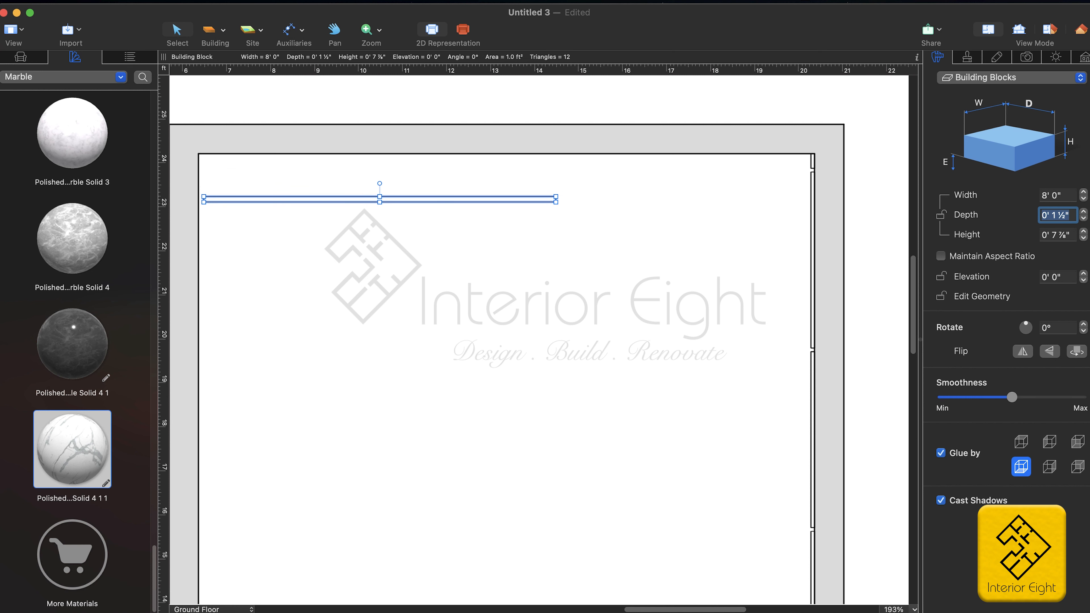
pyautogui.press('Tab')
pyautogui.write("4'")
pyautogui.press('Return')
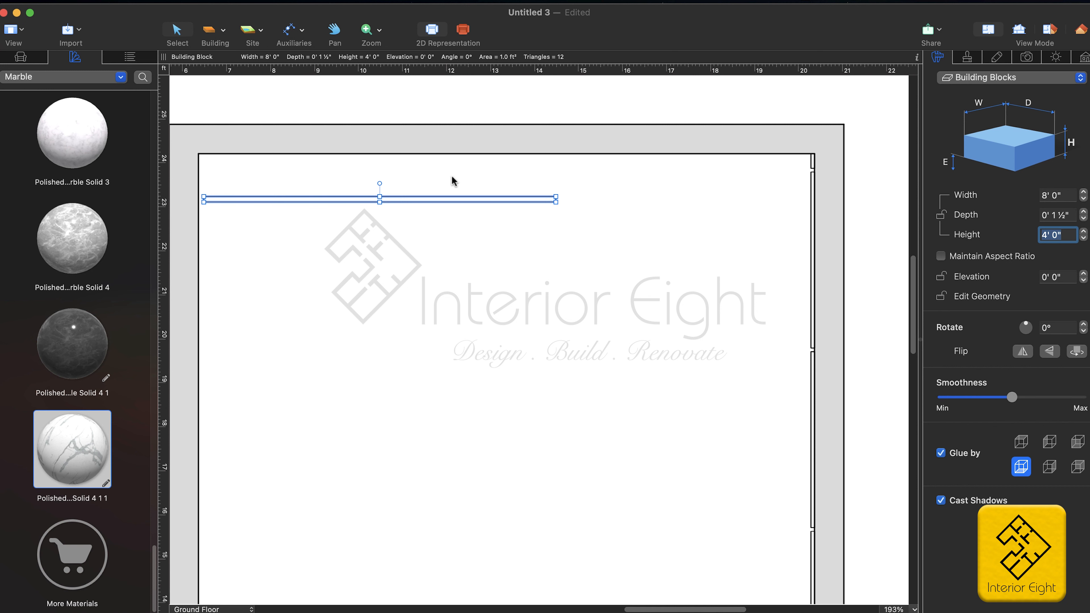
# Step: Move the block into the room's upper-left corner against the wall and apply dark Polished Marble Solid 4 1 to all its surfaces
pyautogui.moveTo(451, 198); pyautogui.dragTo(447, 157)
pyautogui.click(987, 29)
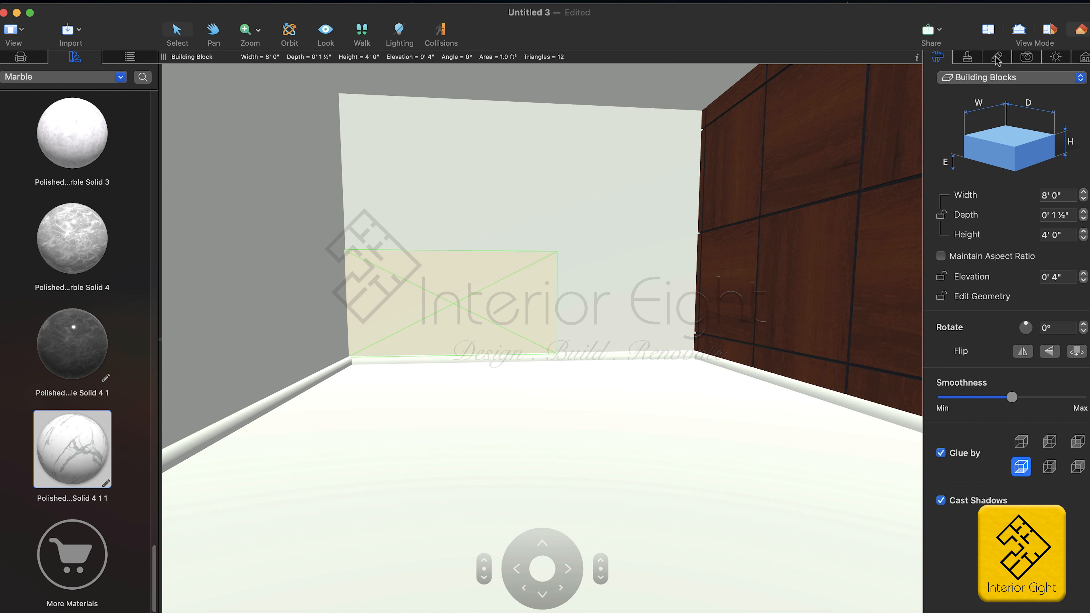
pyautogui.click(971, 59)
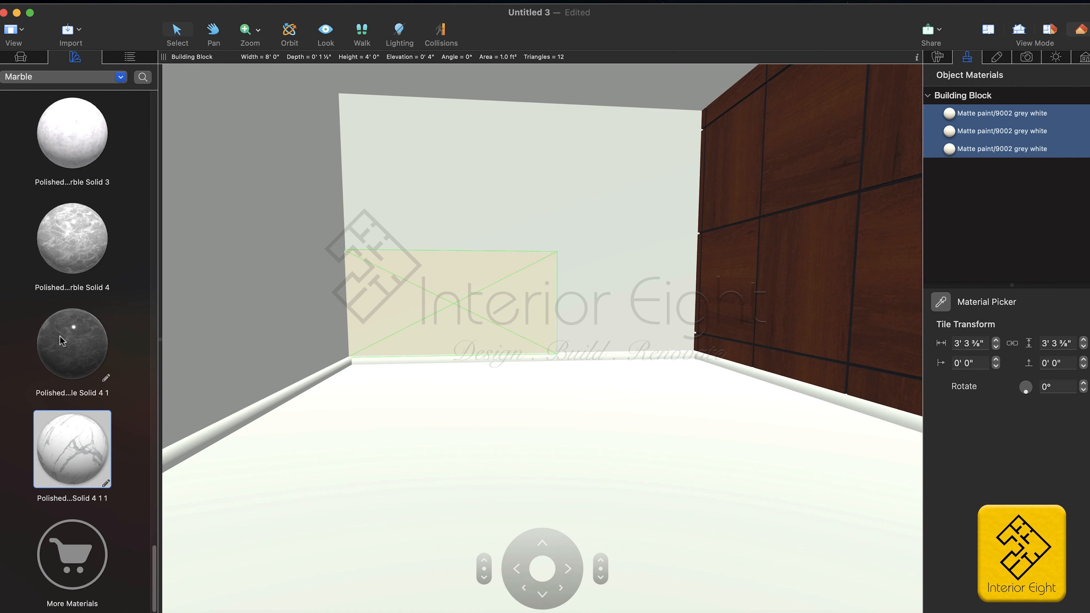
pyautogui.moveTo(79, 348); pyautogui.dragTo(995, 150)
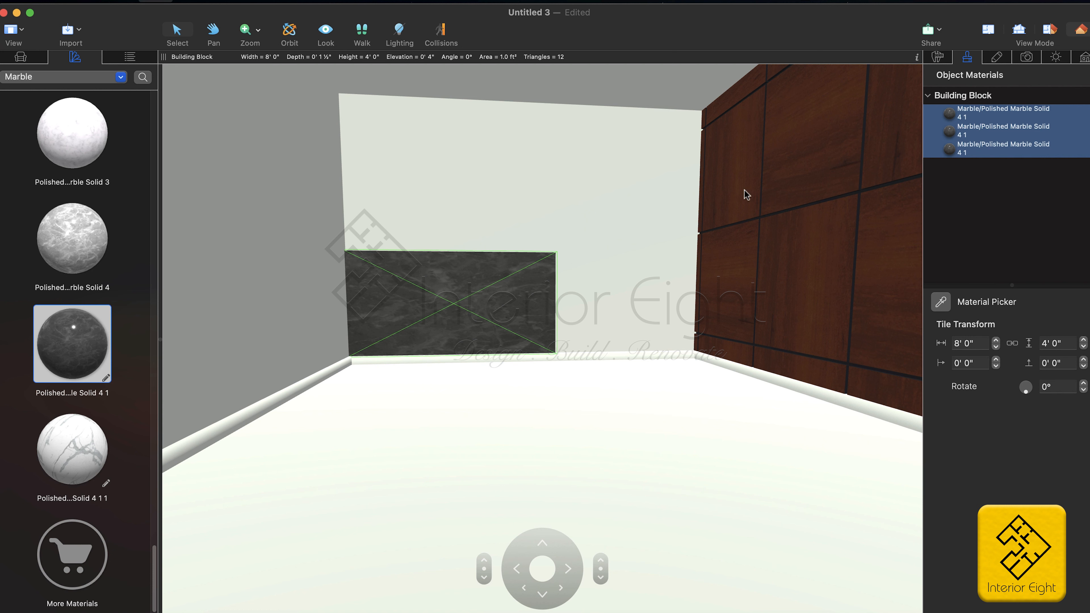
# Step: Copy the marble block and place the duplicate at the same wall position in the 2D plan, stacked above the first panel
pyautogui.rightClick(519, 297)
pyautogui.click(553, 322)
pyautogui.click(988, 33)
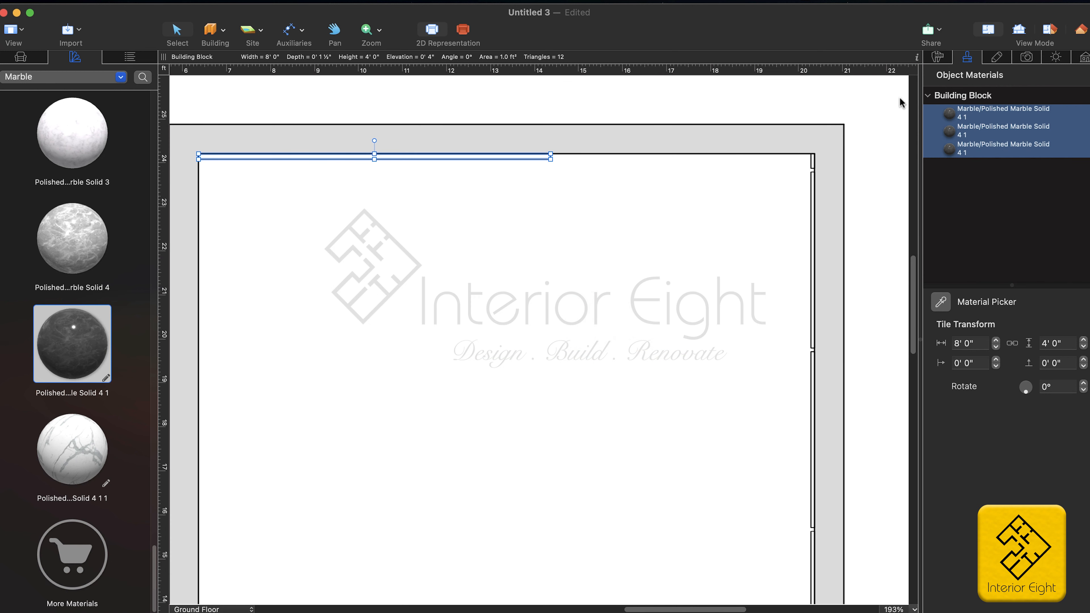
pyautogui.press('super+v')
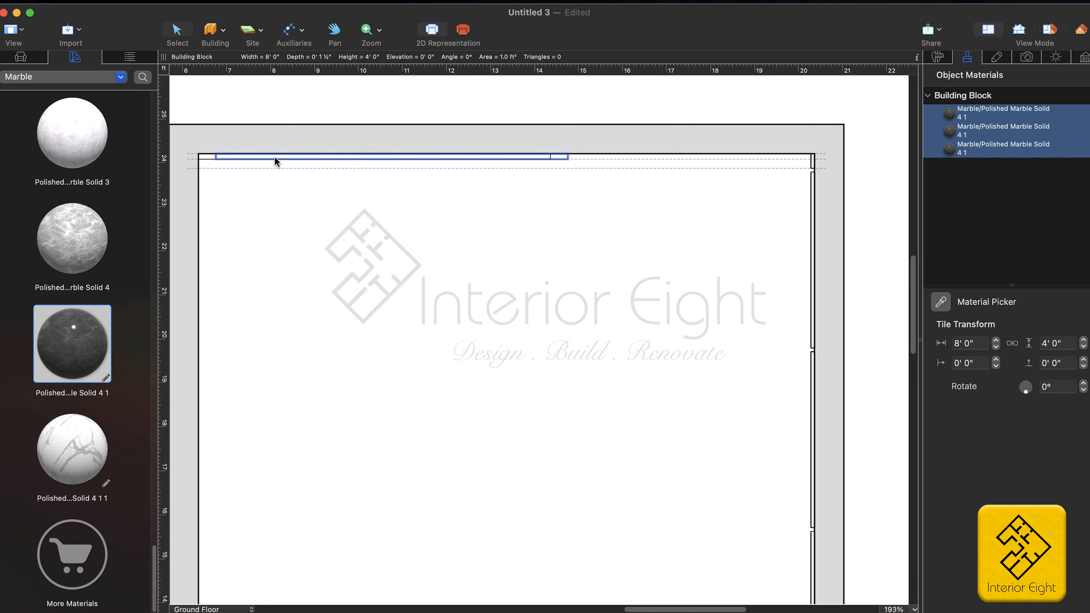
pyautogui.click(269, 159)
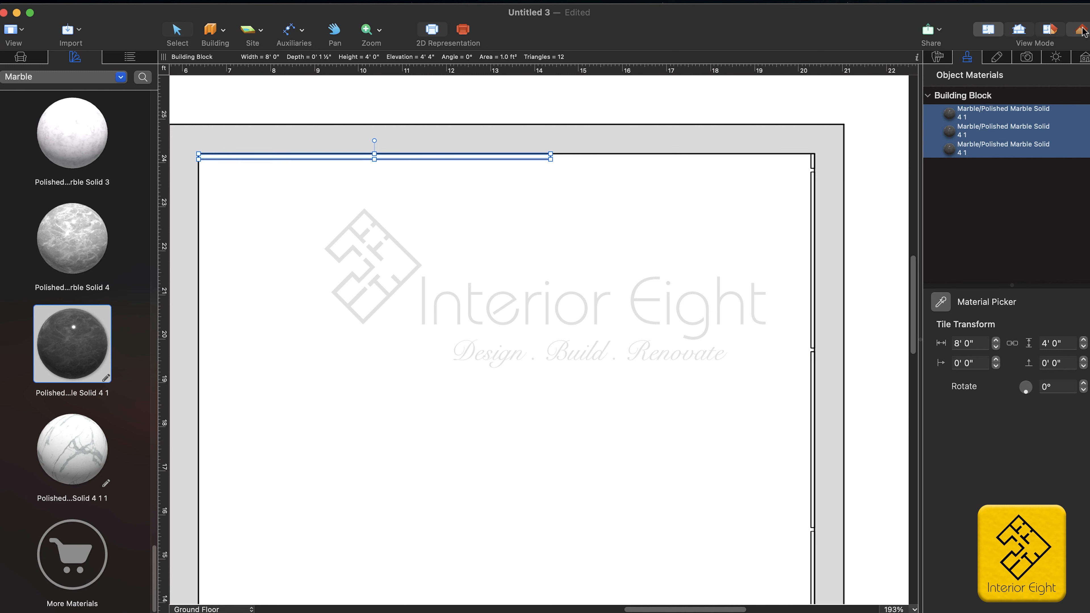
pyautogui.click(1018, 29)
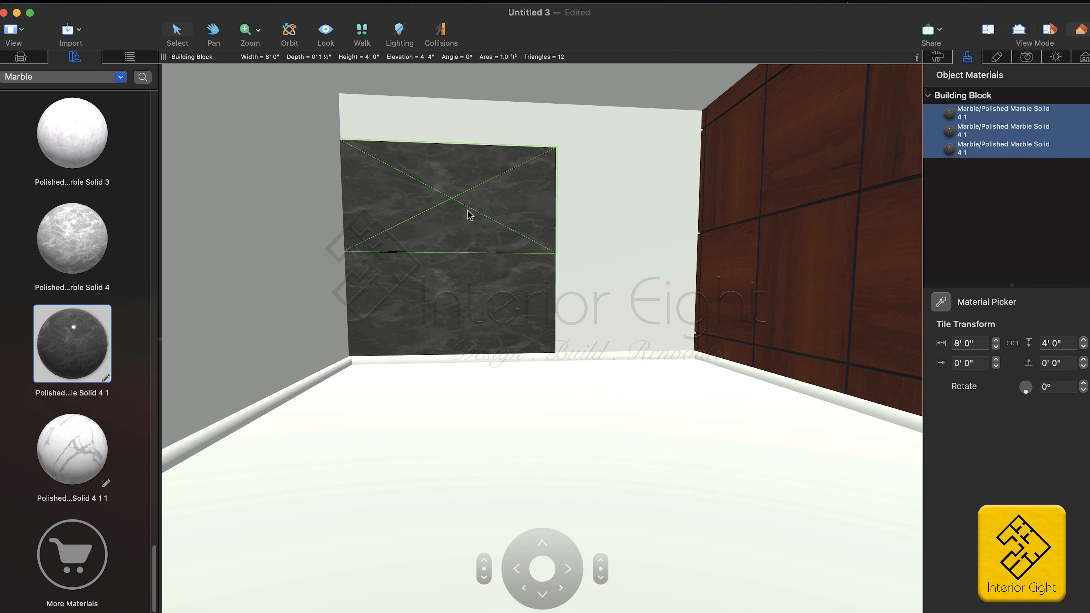
# Step: Paste a third marble block in the 2D plan and align it with the two panels on the upper wall
pyautogui.click(993, 36)
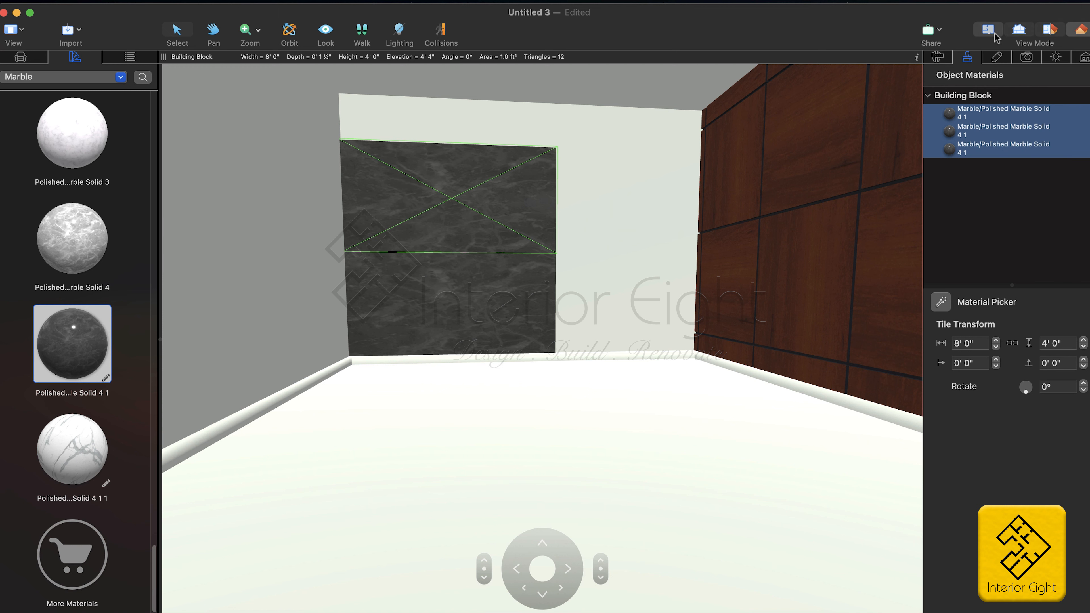
pyautogui.press('super+v')
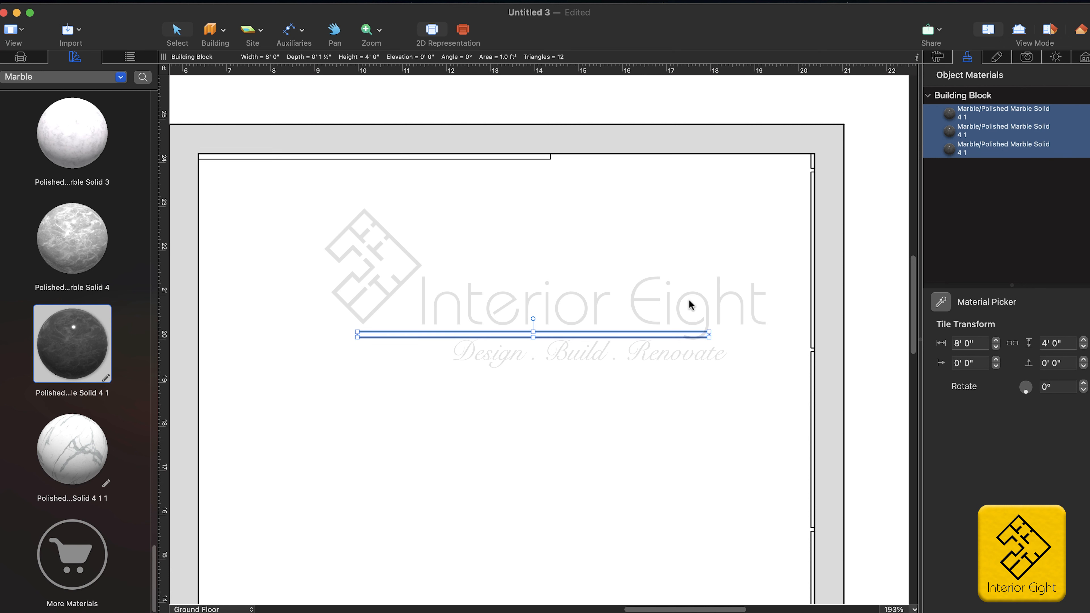
pyautogui.moveTo(609, 340); pyautogui.dragTo(451, 157)
pyautogui.click(1019, 30)
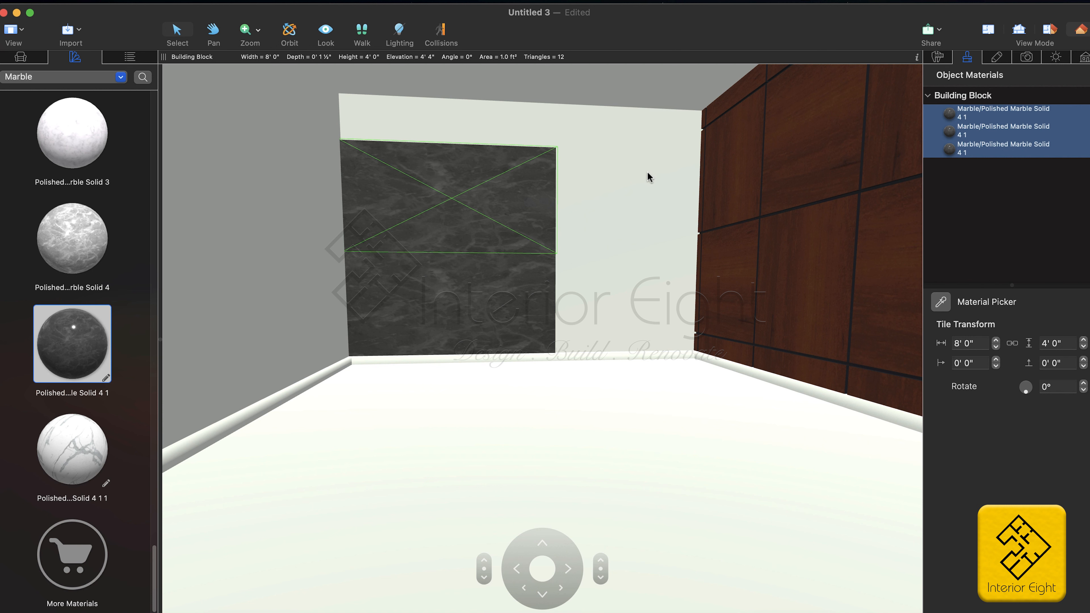
# Step: Switch to Calculator and subtract 4, 48 and 48 from 120 to work out the remaining wall height
pyautogui.click(66, 610)
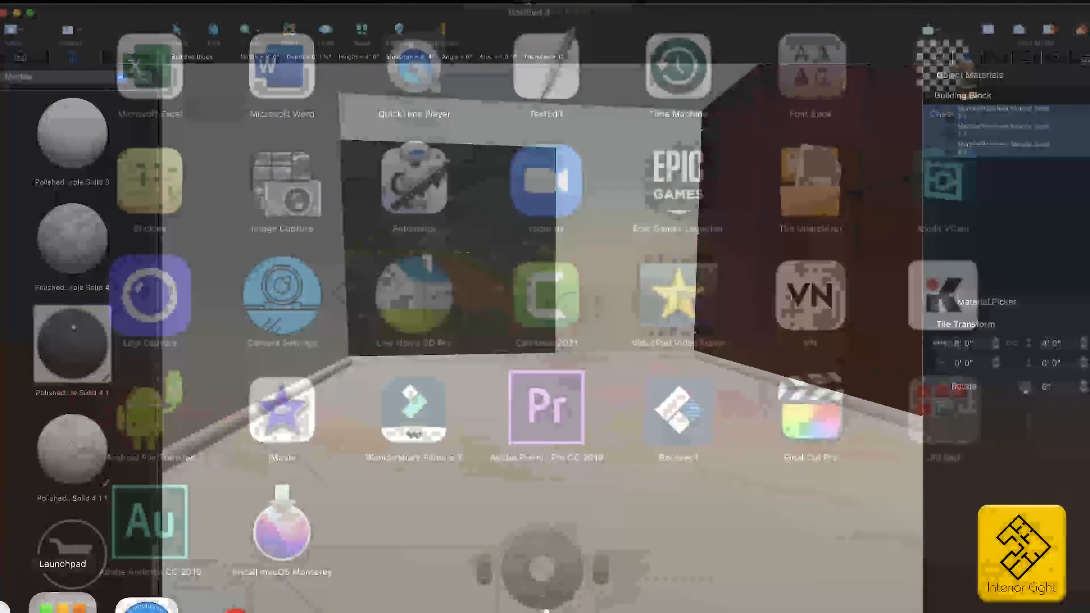
pyautogui.press('Left')
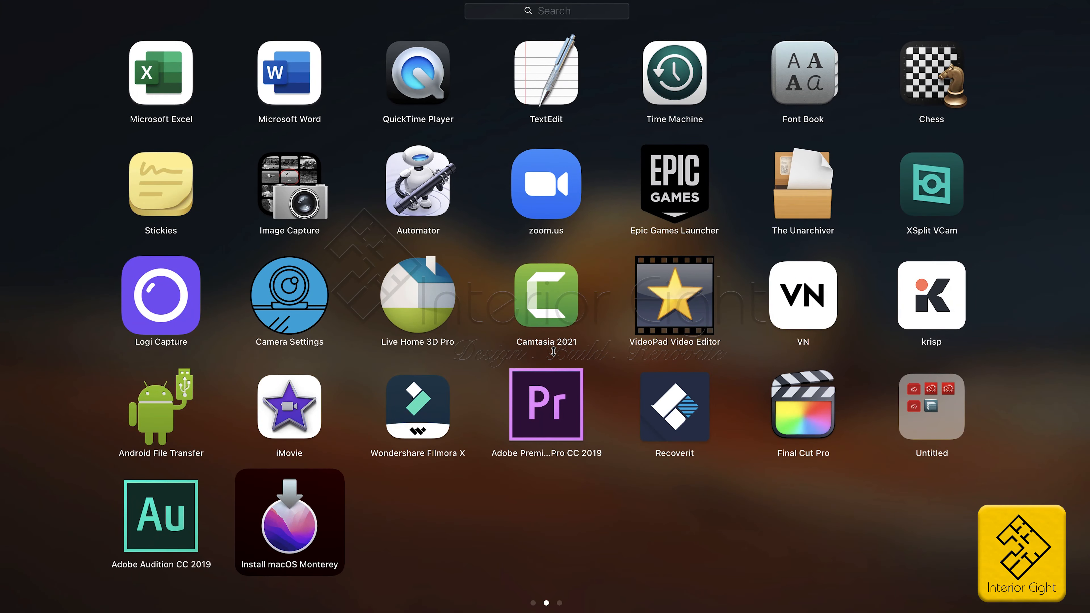
pyautogui.hscroll(-5, 435, 355)
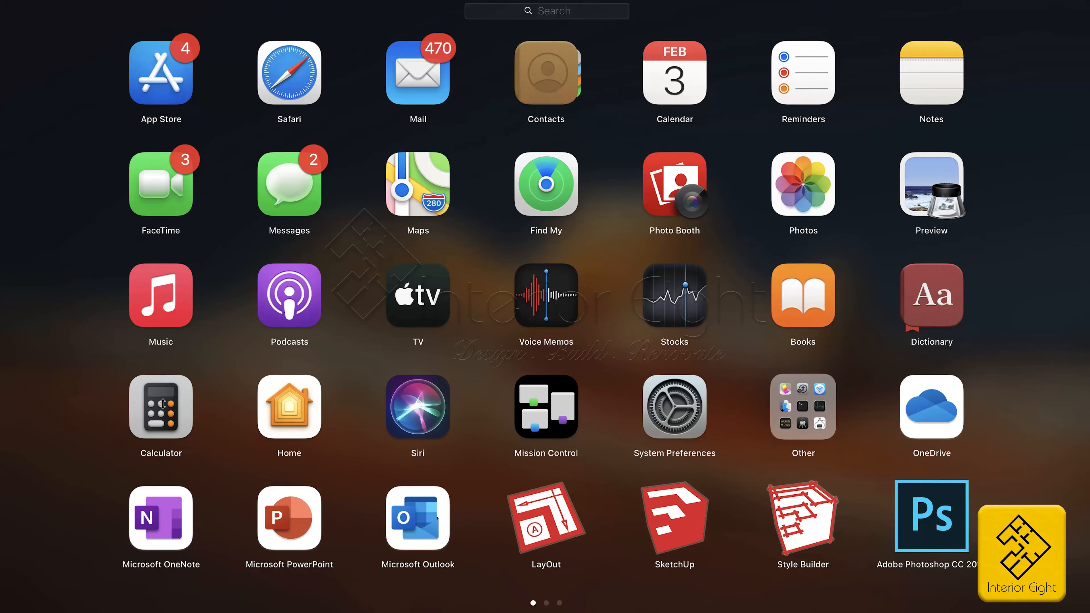
pyautogui.click(162, 402)
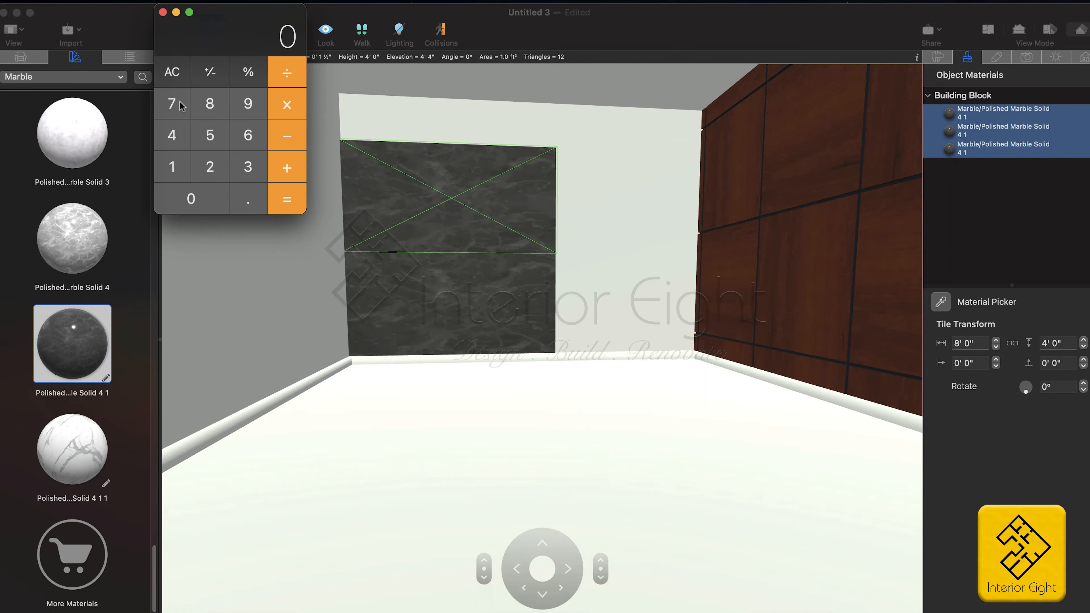
pyautogui.write('120')
pyautogui.press('-')
pyautogui.press('4')
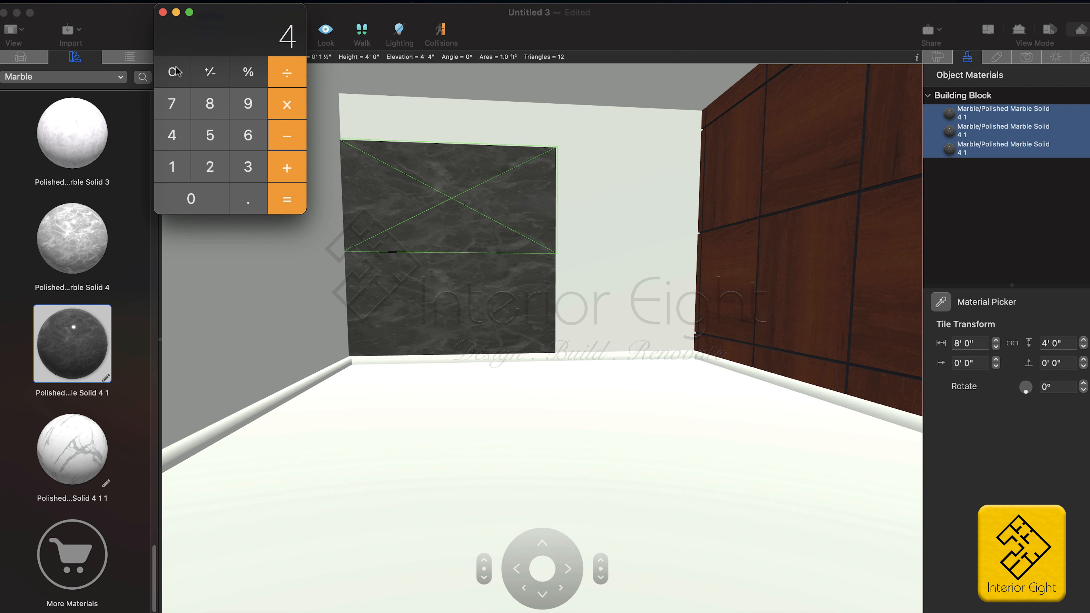
pyautogui.press('Return')
pyautogui.press('-')
pyautogui.write('48')
pyautogui.press('Return')
pyautogui.write('48')
pyautogui.press('Return')
# Step: Set the third marble block's height to 20" and its elevation to 8' 4", then deselect it
pyautogui.click(938, 60)
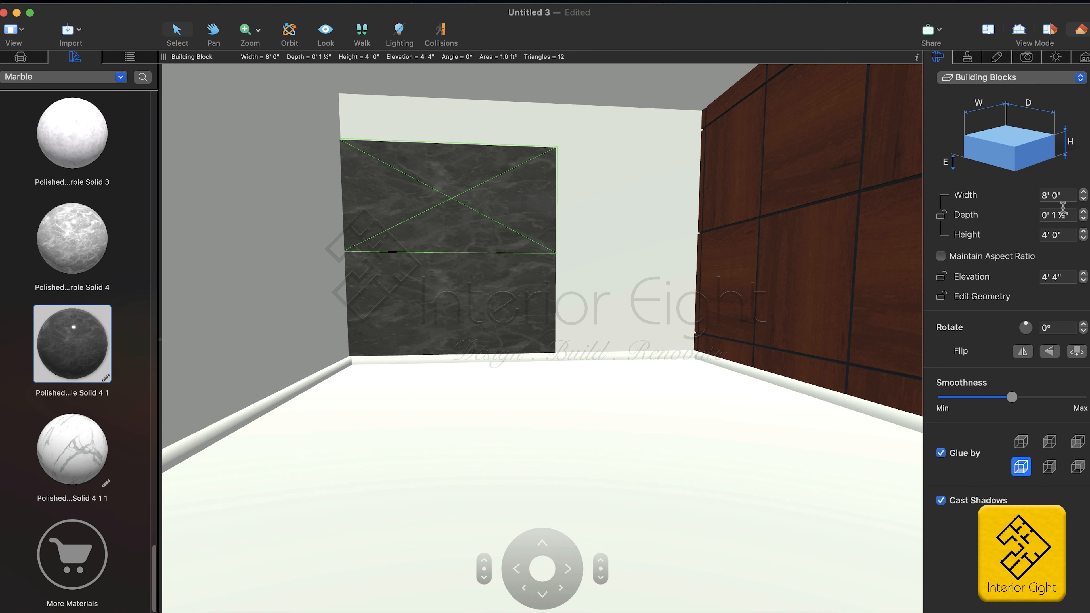
pyautogui.click(1063, 235)
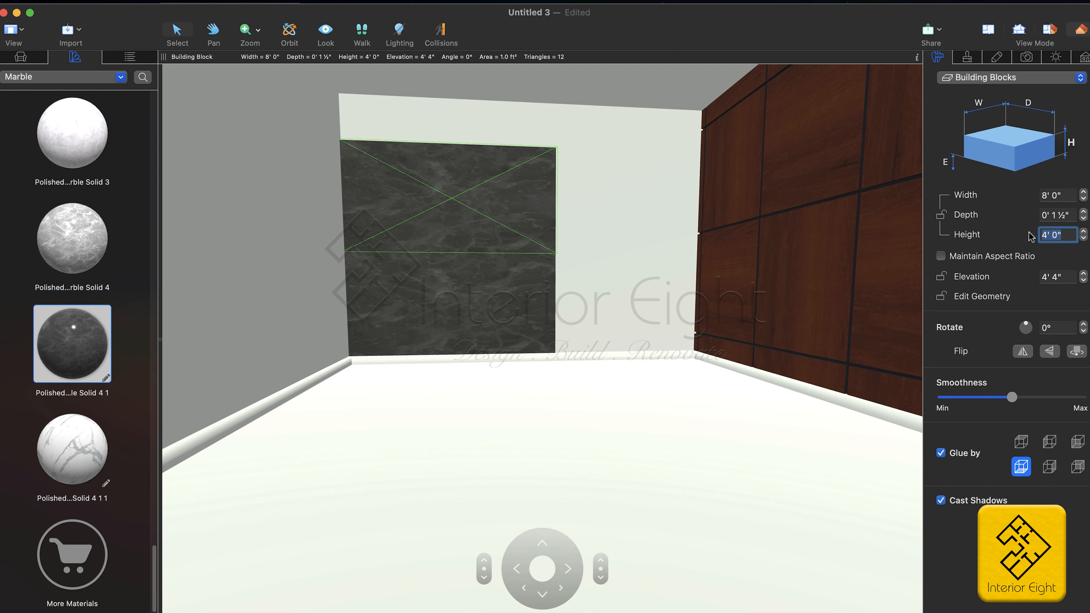
pyautogui.write('20')
pyautogui.press('Return')
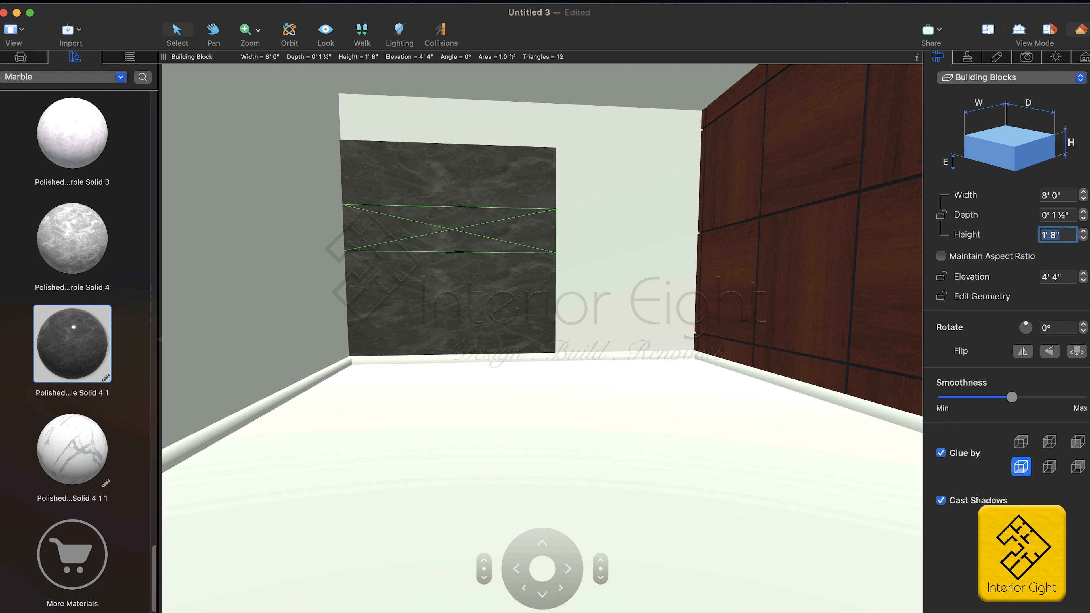
pyautogui.click(1039, 278)
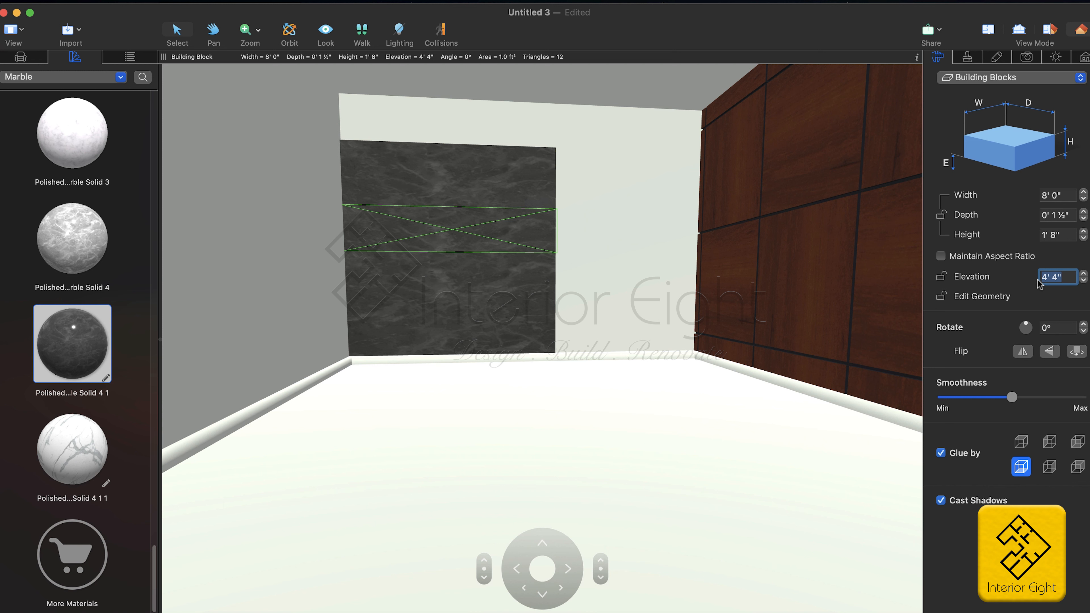
pyautogui.write("8' 4")
pyautogui.press('Return')
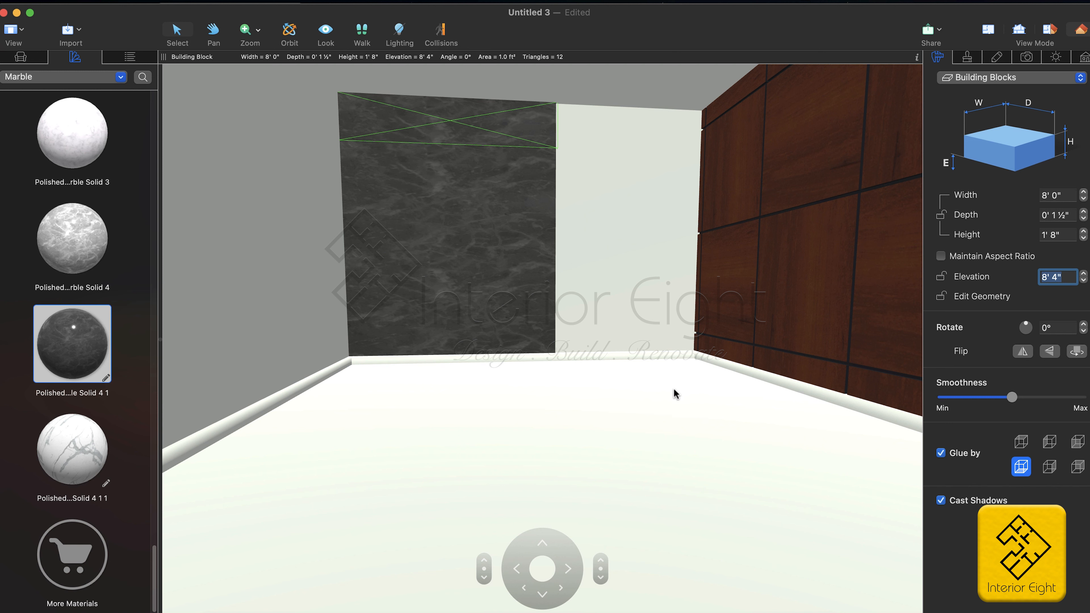
pyautogui.click(656, 399)
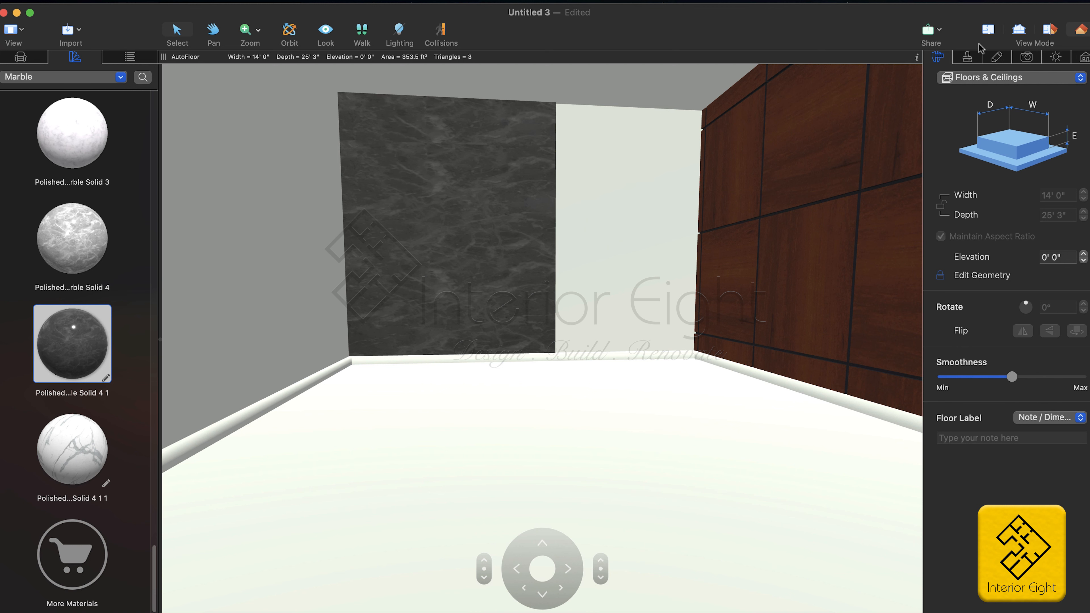
# Step: Draw a small rectangular building block about 11" wide and 7" deep inside the room in the 2D plan
pyautogui.click(988, 33)
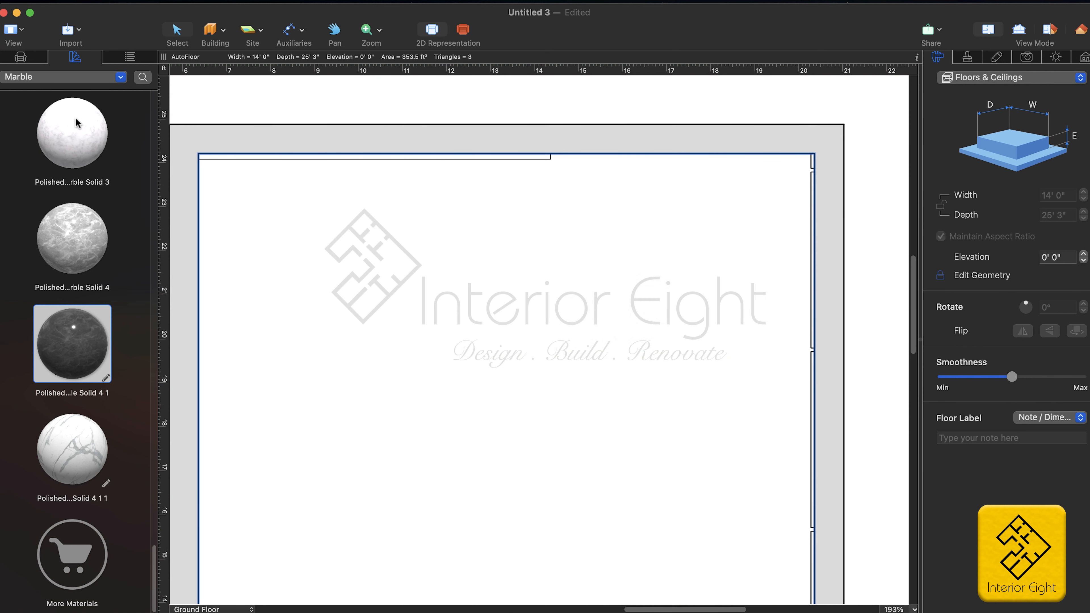
pyautogui.click(213, 31)
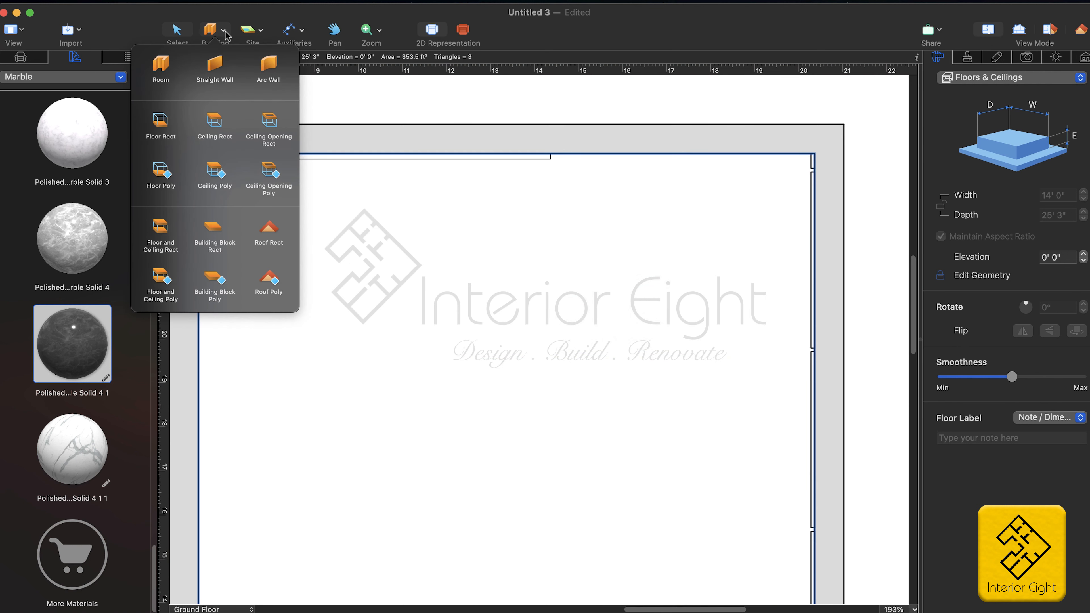
pyautogui.click(230, 245)
pyautogui.moveTo(375, 282); pyautogui.dragTo(417, 306)
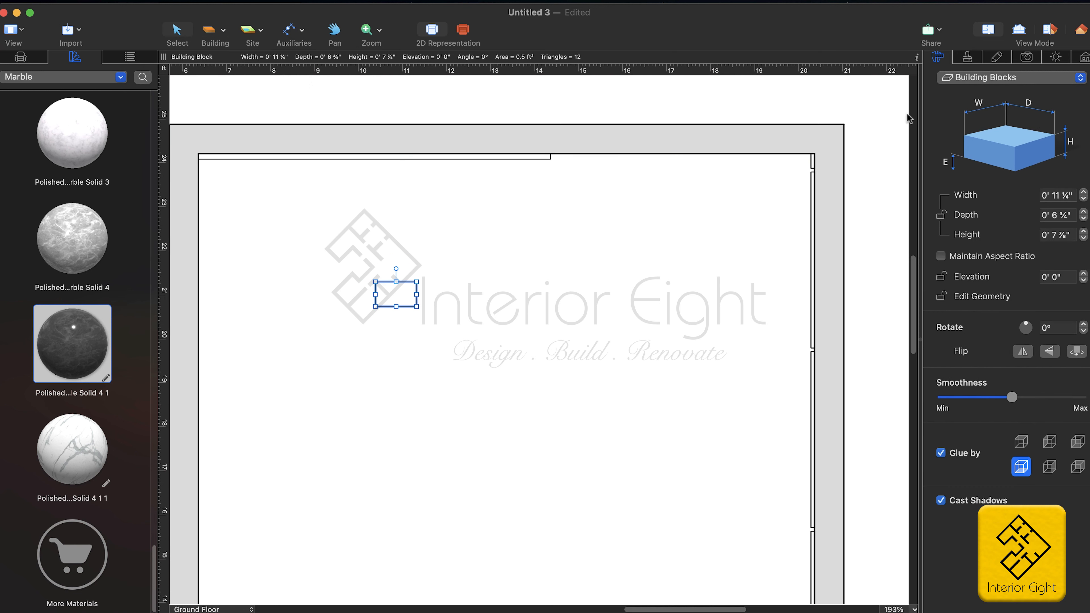
# Step: Set the small building block's width to 2" and its depth to 1"
pyautogui.click(1060, 198)
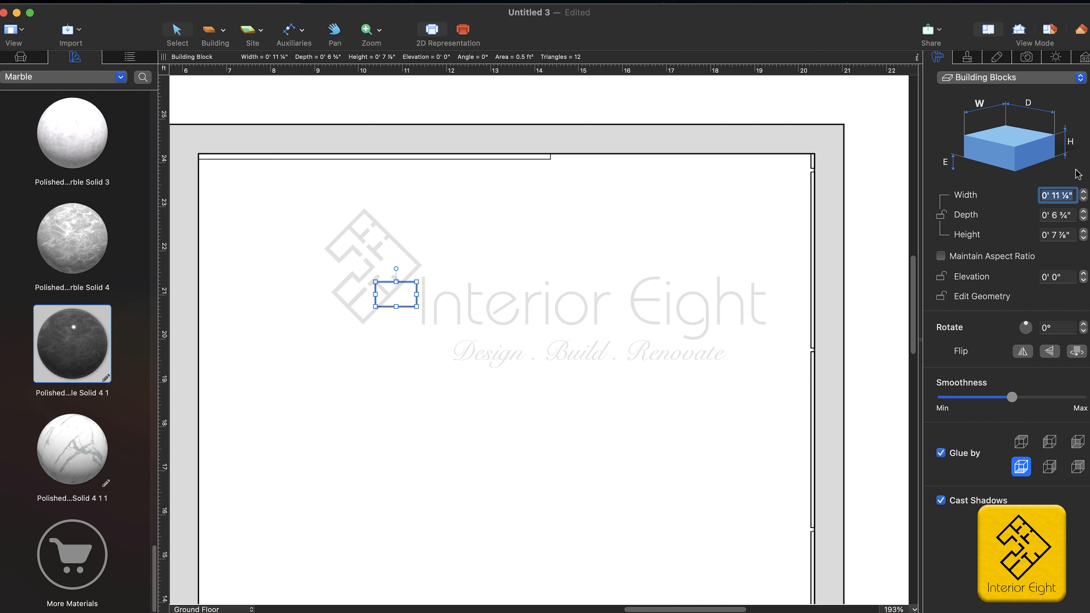
pyautogui.write('2')
pyautogui.press('Return')
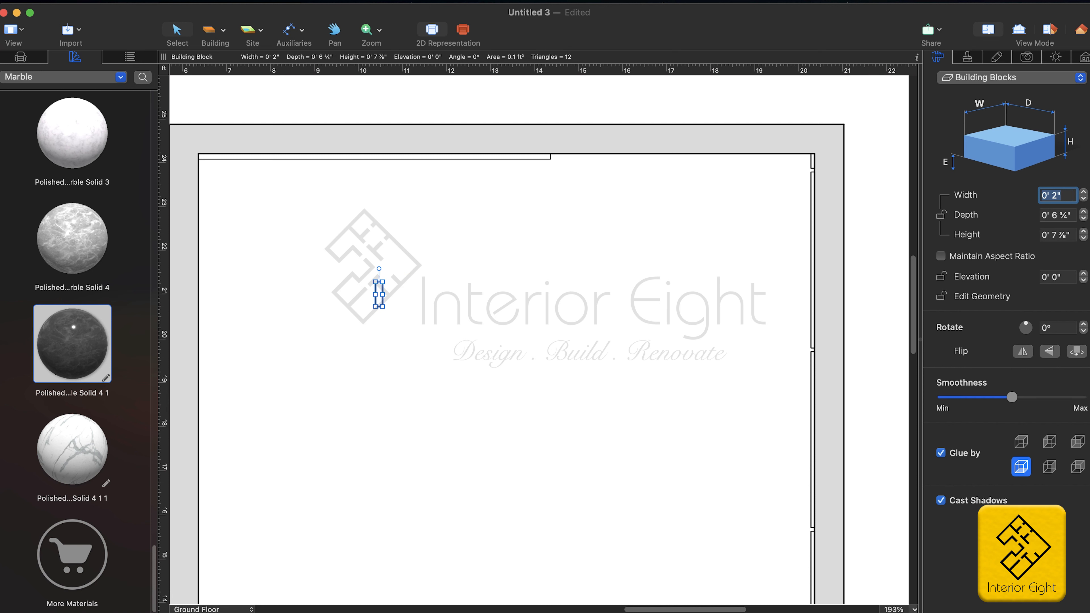
pyautogui.press('Tab')
pyautogui.write('1')
pyautogui.press('Return')
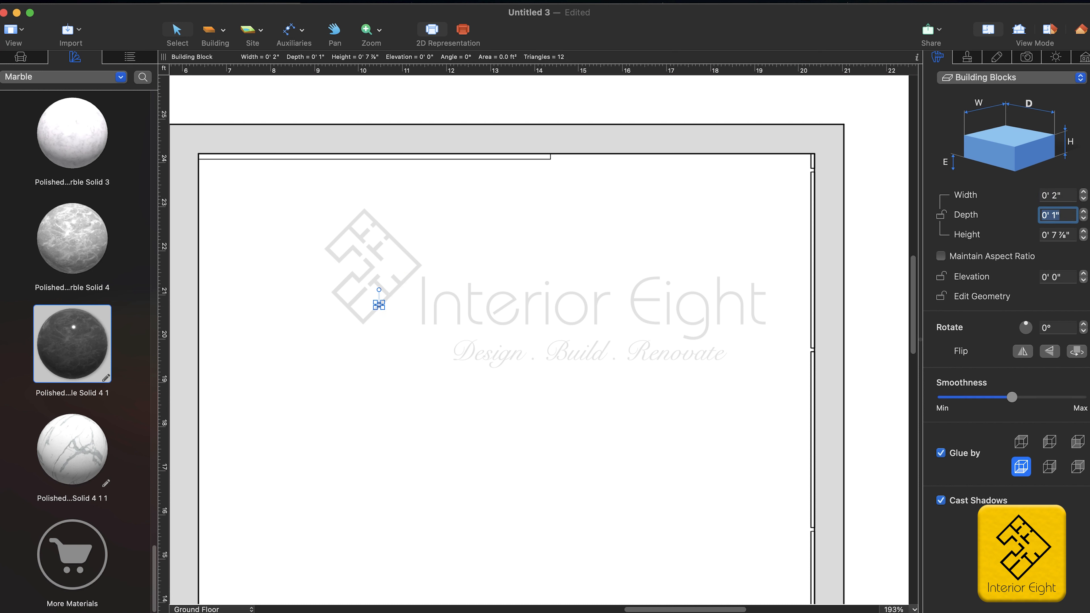
# Step: Set the small building block's height to 10' and move it in the 3D view beside the marble panels
pyautogui.press('Tab')
pyautogui.write("10'")
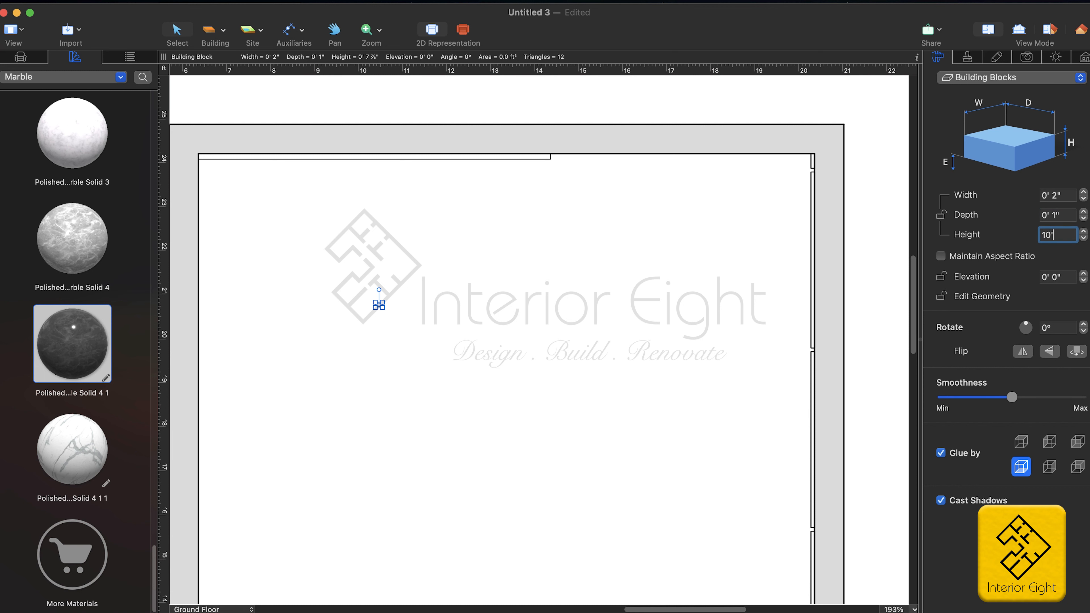
pyautogui.press('Return')
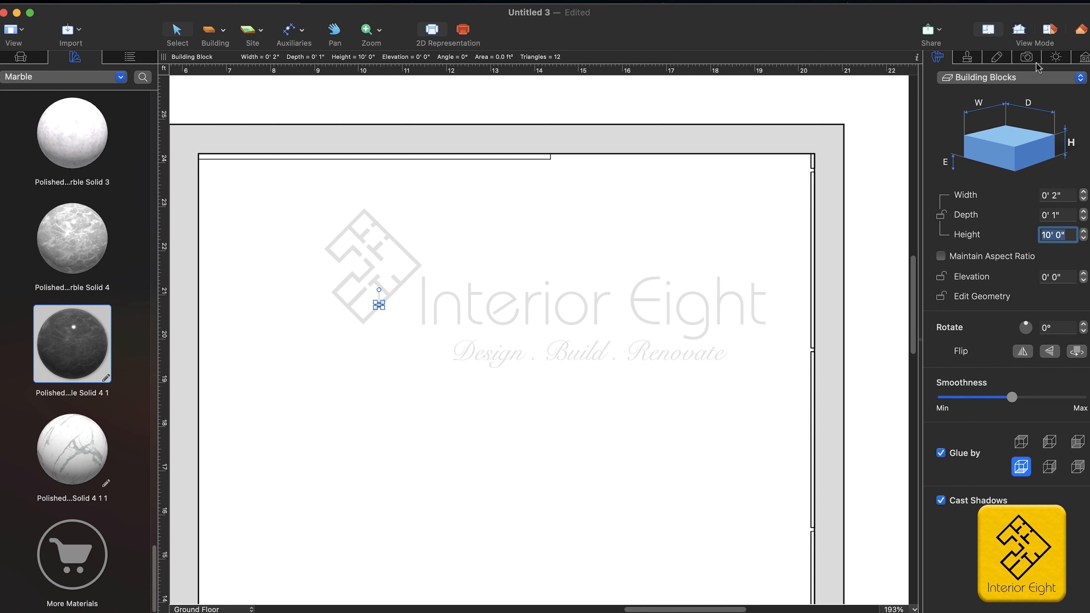
pyautogui.click(1080, 33)
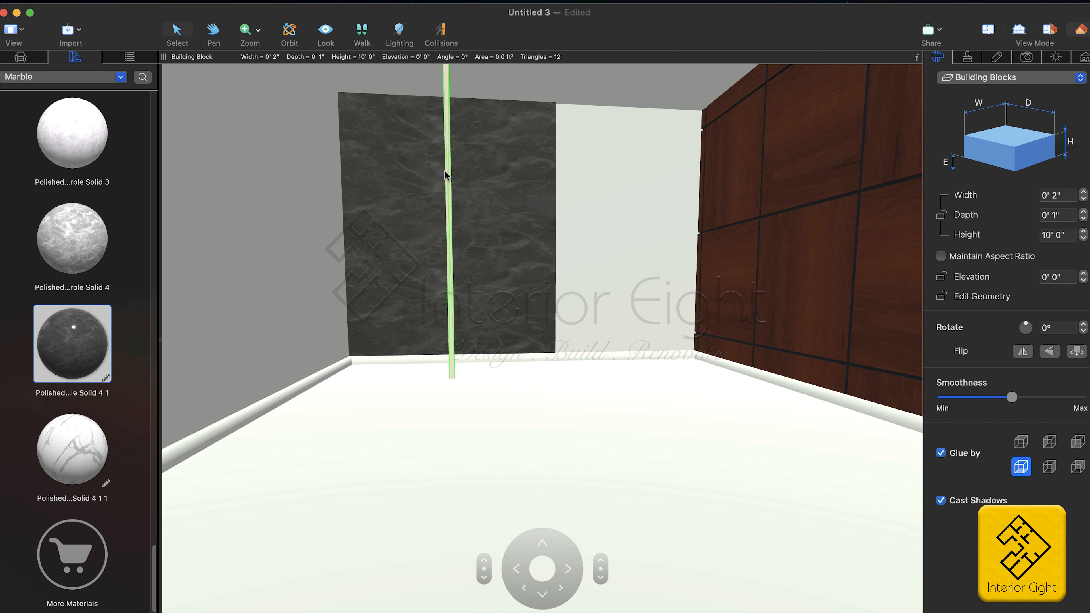
pyautogui.moveTo(447, 173); pyautogui.dragTo(464, 173)
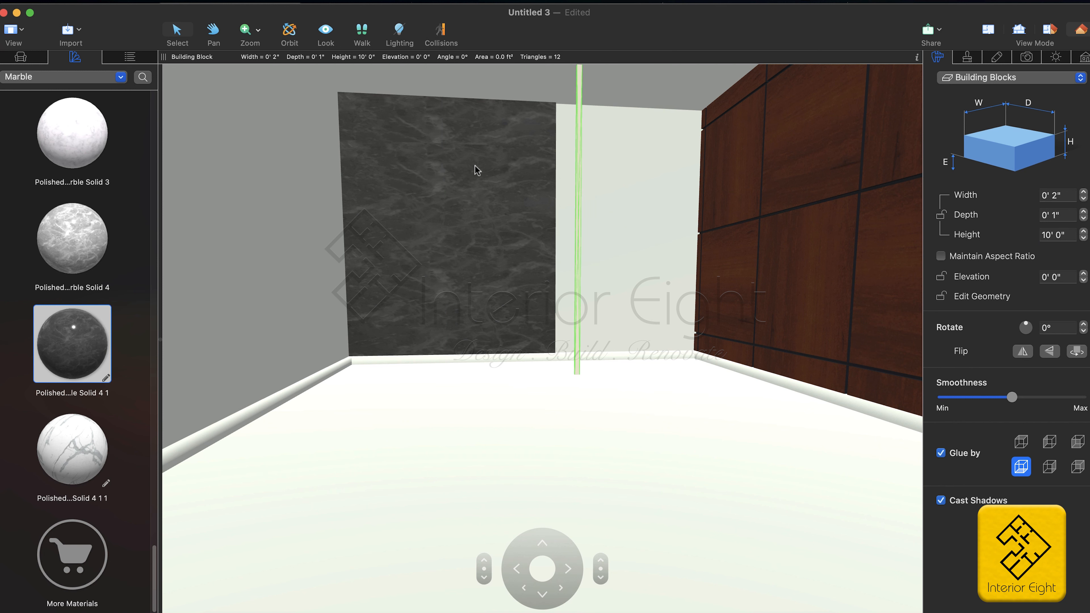
# Step: Apply the Wood material 025 Sharp Oak Light 1 to all three surfaces of the tall, narrow block
pyautogui.click(99, 81)
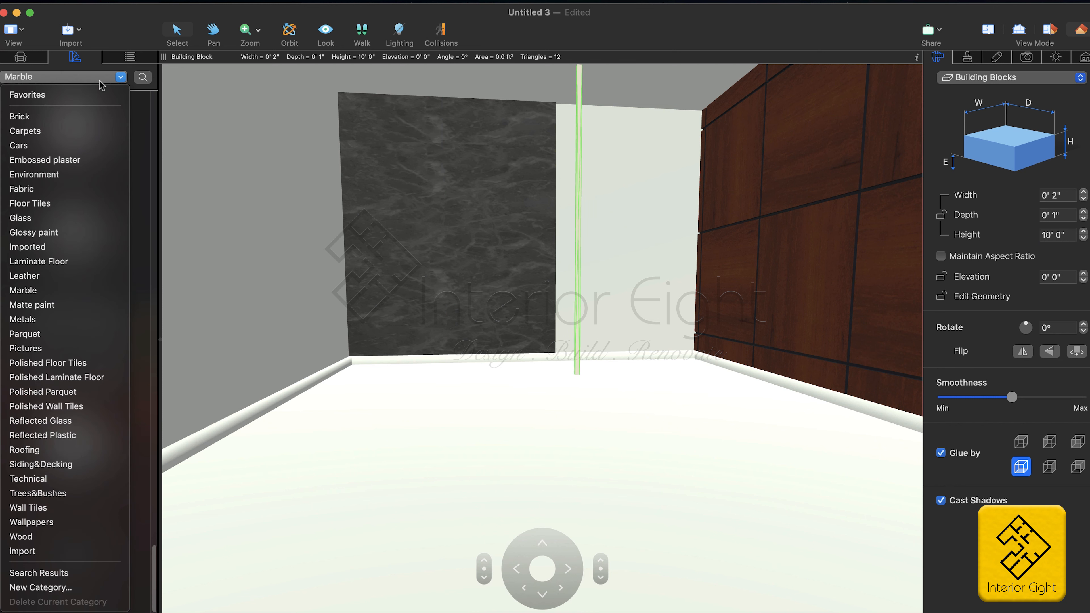
pyautogui.click(40, 534)
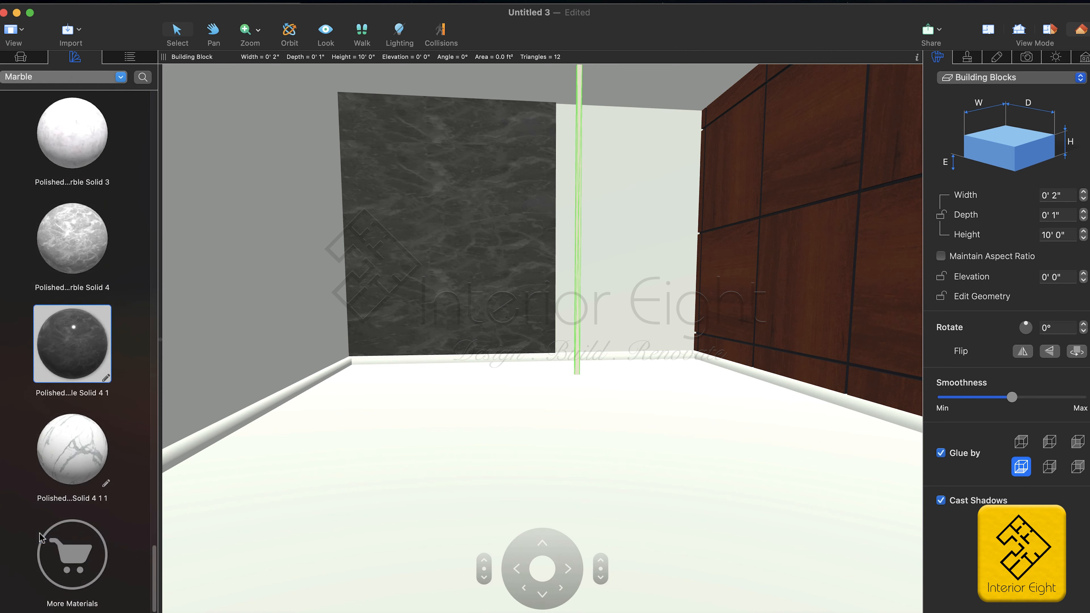
pyautogui.scroll(-10, 124, 219)
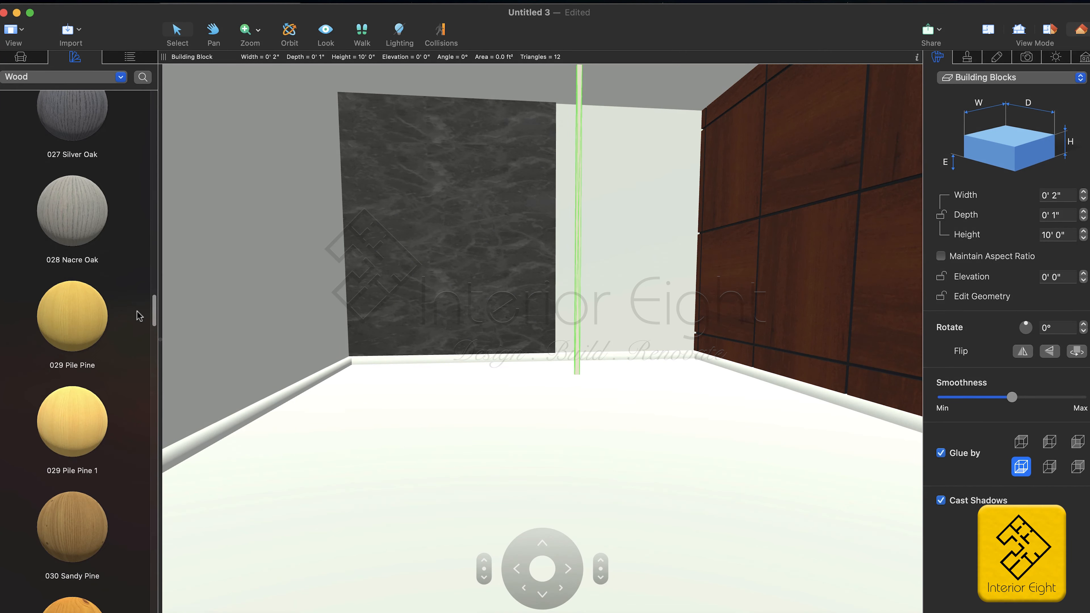
pyautogui.moveTo(136, 312); pyautogui.dragTo(149, 266)
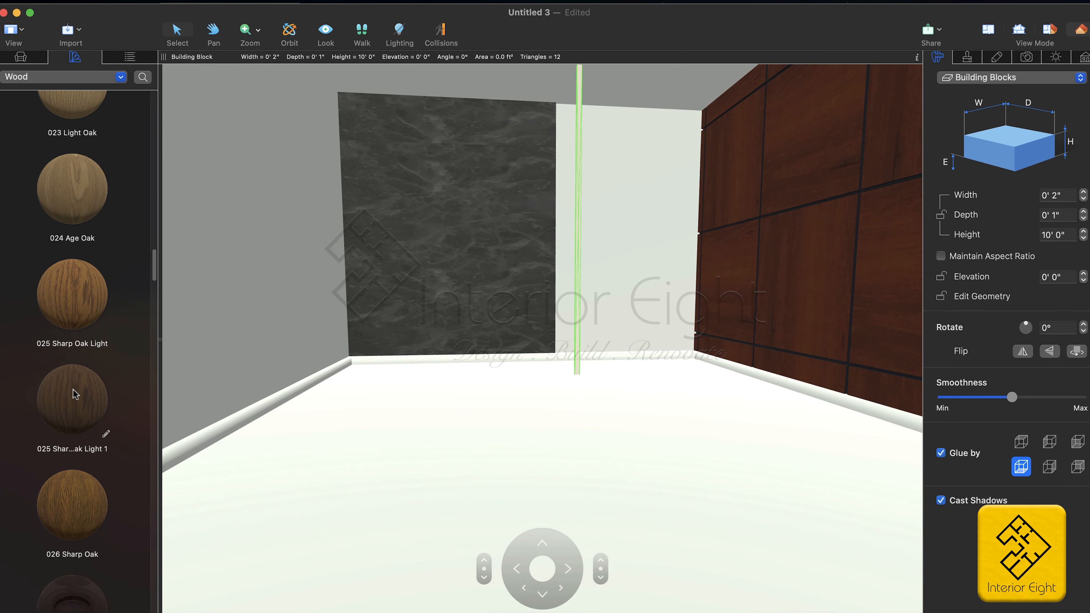
pyautogui.moveTo(75, 394); pyautogui.dragTo(459, 339)
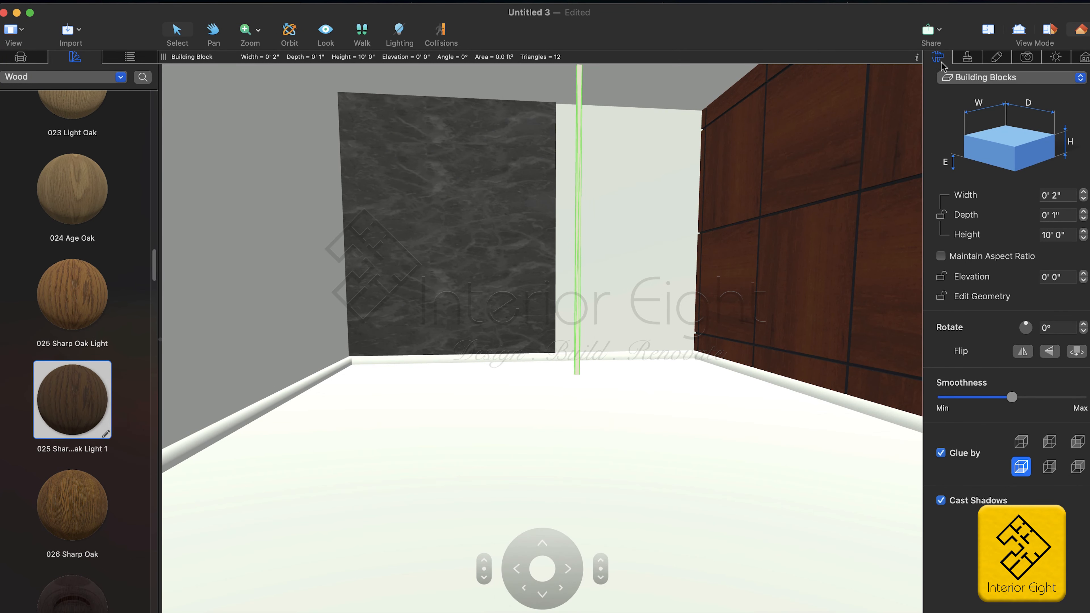
pyautogui.click(967, 57)
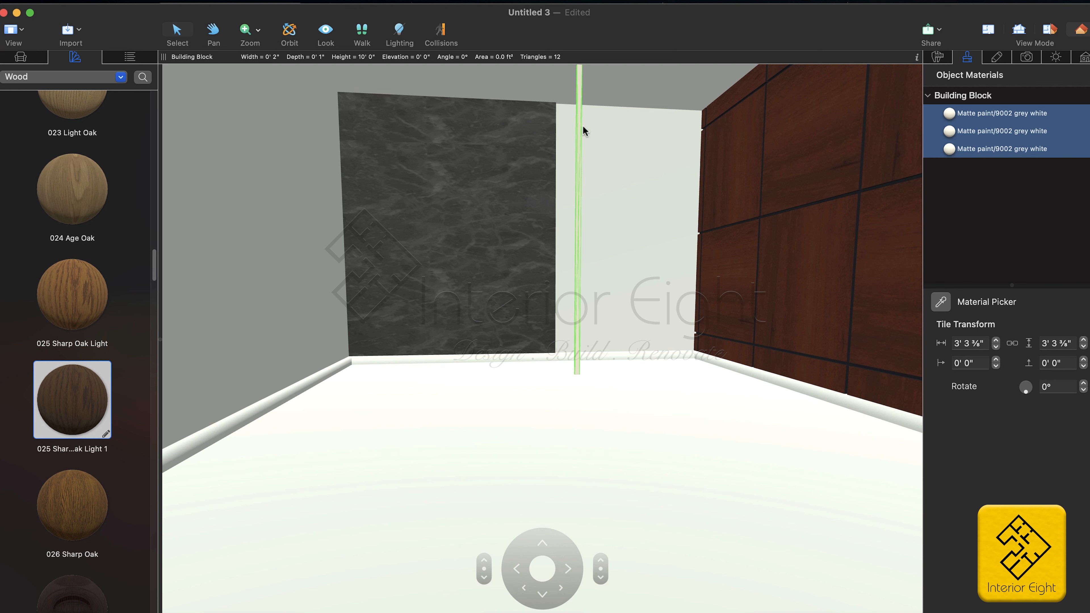
pyautogui.moveTo(68, 395); pyautogui.dragTo(965, 136)
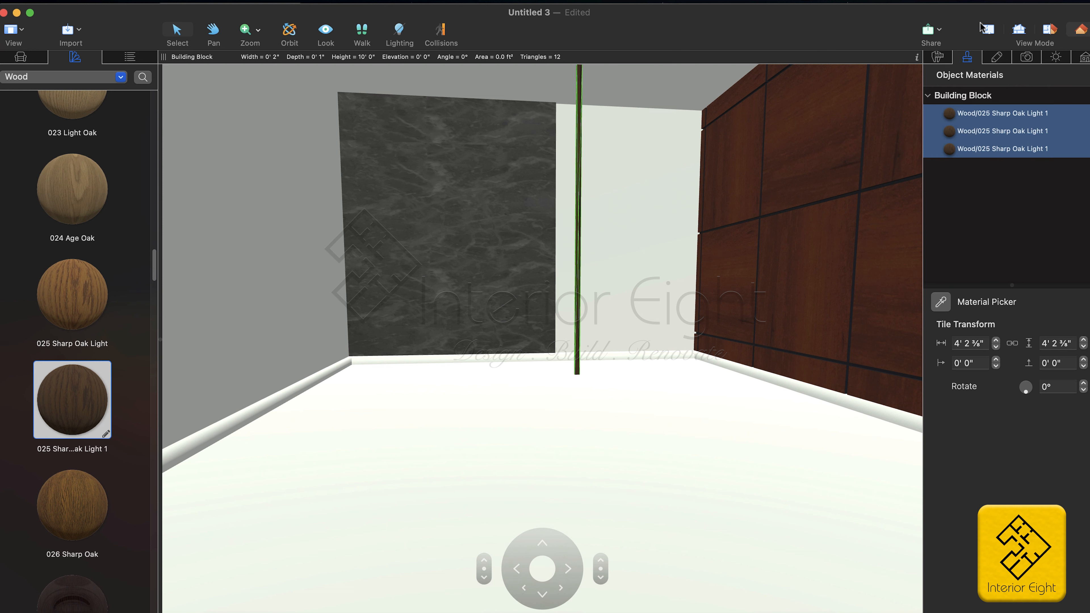
# Step: Paint the bare wall beside the marble panels with the Matte paint 9017 traffic black
pyautogui.click(89, 78)
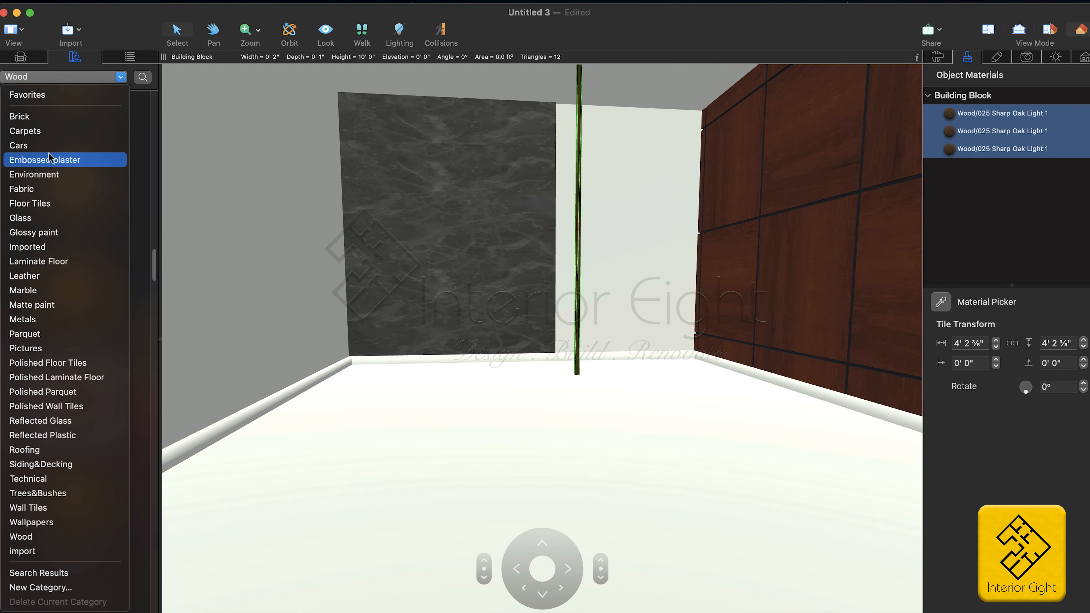
pyautogui.click(34, 305)
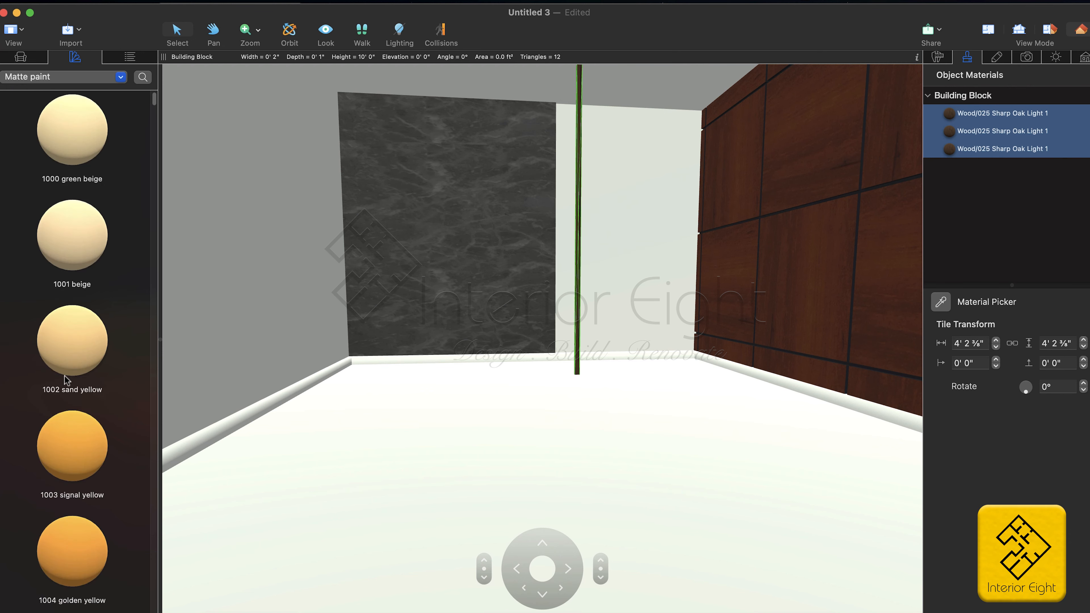
pyautogui.moveTo(155, 102); pyautogui.dragTo(153, 577)
pyautogui.moveTo(71, 251)
pyautogui.mouseDown()
pyautogui.moveTo(542, 244)
pyautogui.moveTo(626, 199)
pyautogui.mouseUp()
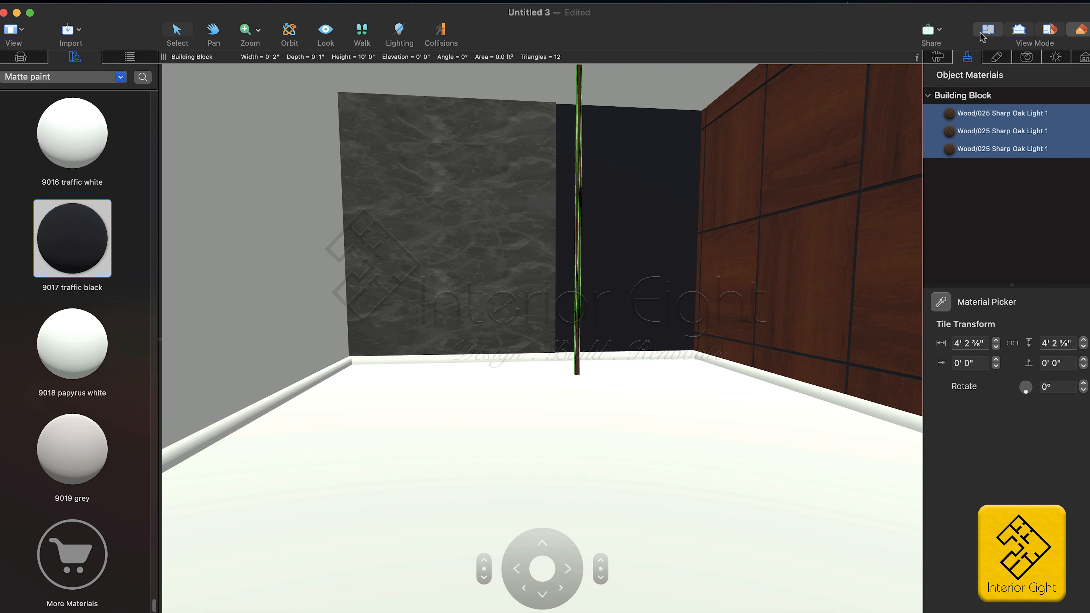
# Step: In the 2D plan, move the wood block against the wall, directly at the end of the marble panels
pyautogui.click(988, 29)
pyautogui.scroll(5, 566, 300)
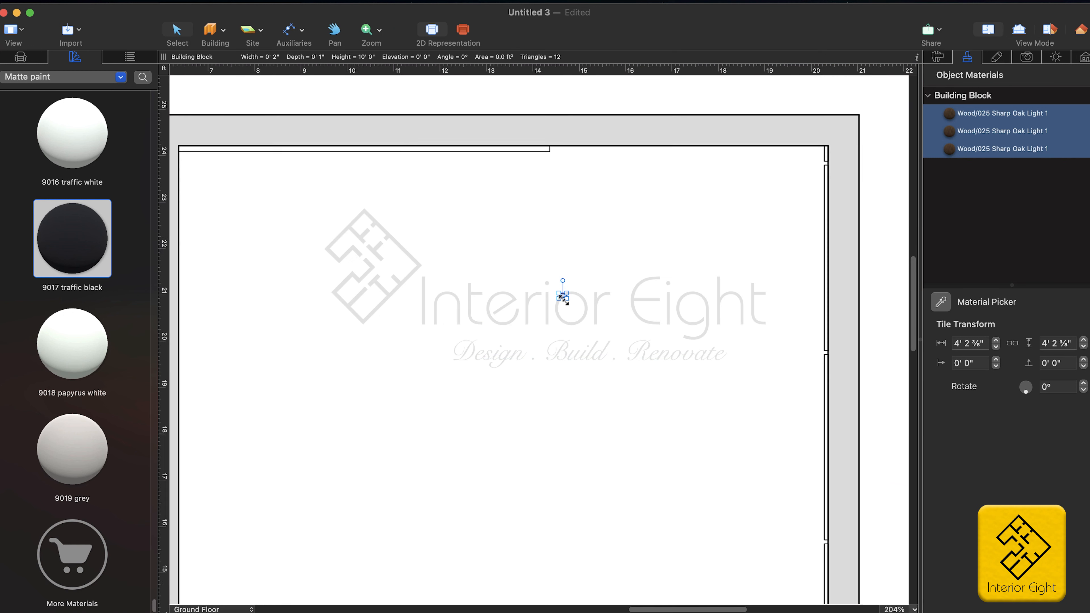
pyautogui.scroll(2, 562, 296)
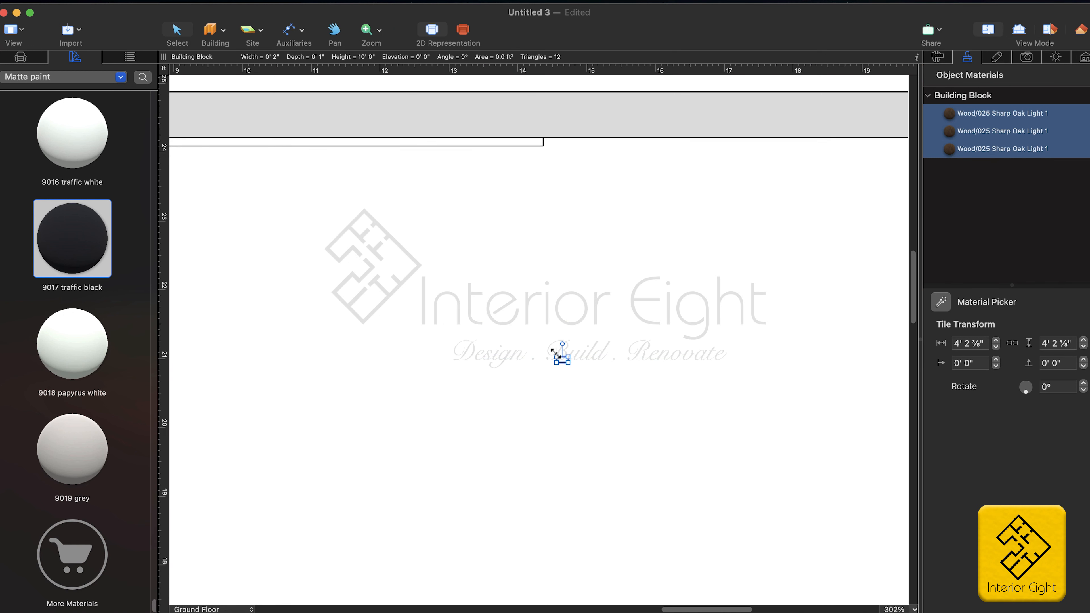
pyautogui.moveTo(562, 361); pyautogui.dragTo(562, 146)
pyautogui.moveTo(550, 143); pyautogui.dragTo(550, 140)
# Step: Set the wood block's depth to 1.5" and realign it flush with the wall and the marble panels
pyautogui.click(937, 57)
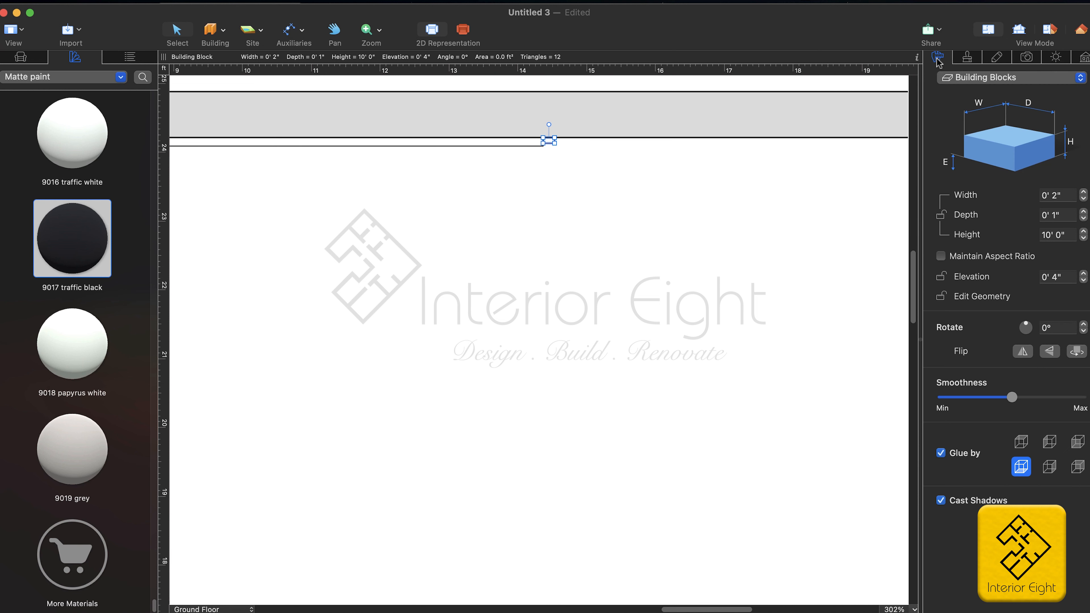
pyautogui.click(1064, 215)
pyautogui.write('1.5')
pyautogui.press('Return')
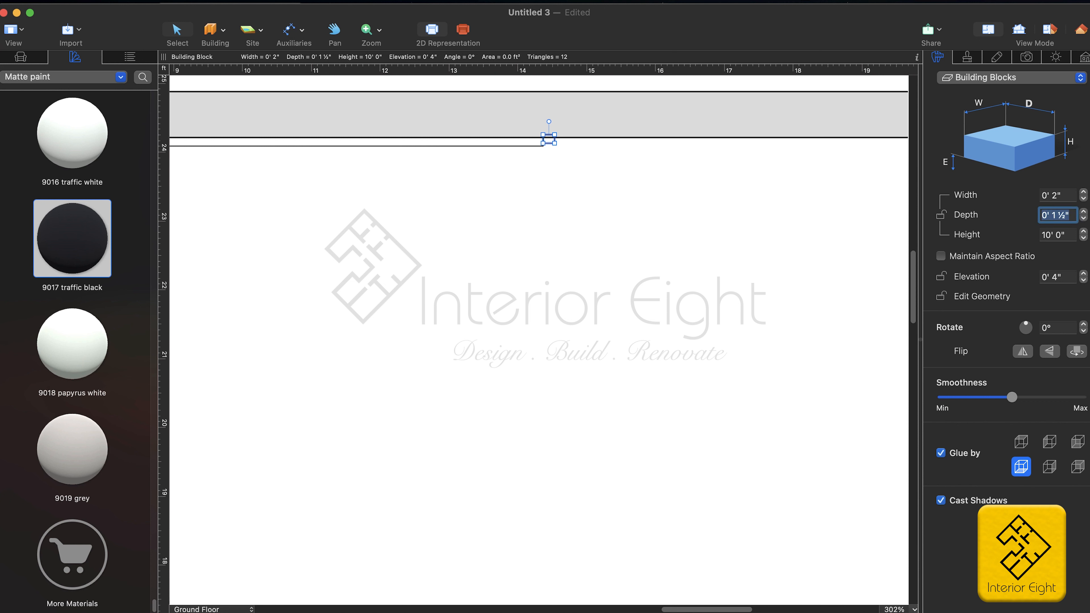
pyautogui.moveTo(547, 140); pyautogui.dragTo(548, 144)
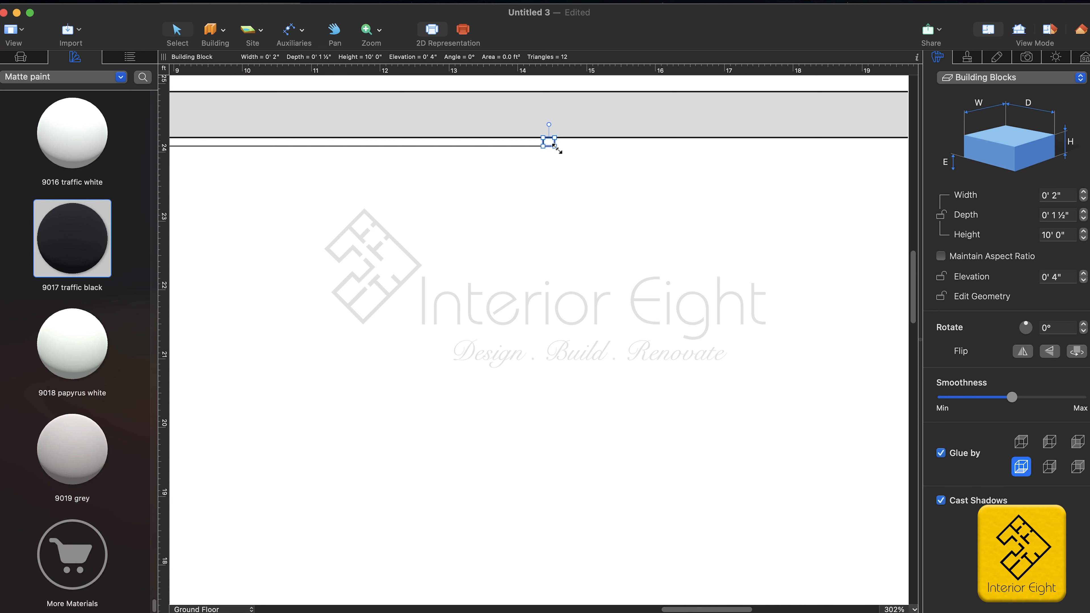
# Step: Place a copy of the wood block directly beside it along the wall and set the copy's width to 1"
pyautogui.moveTo(554, 146); pyautogui.dragTo(559, 143)
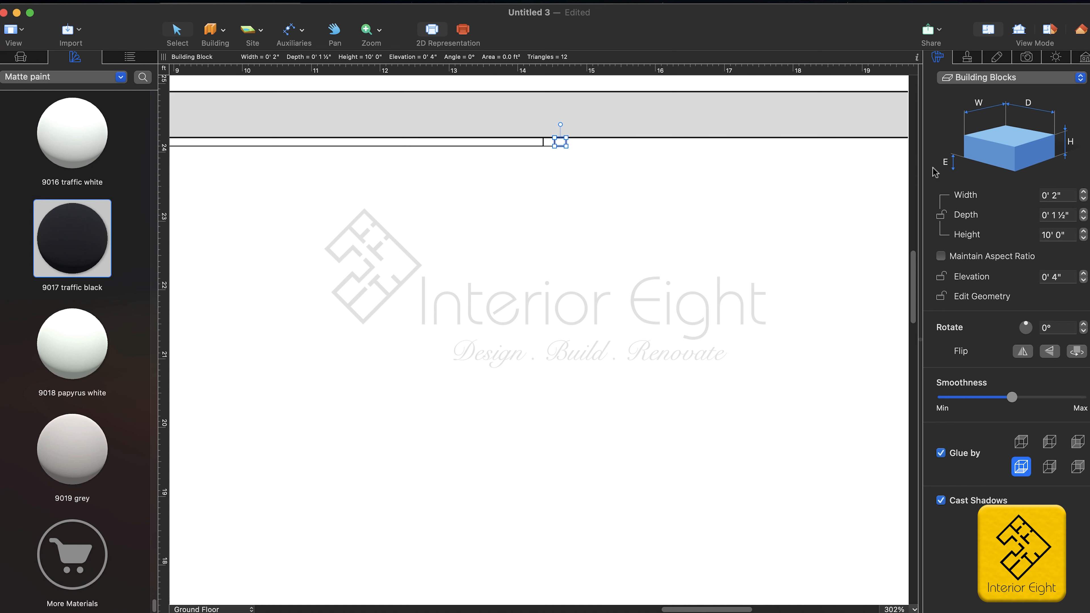
pyautogui.click(1059, 196)
pyautogui.write('1')
pyautogui.press('Return')
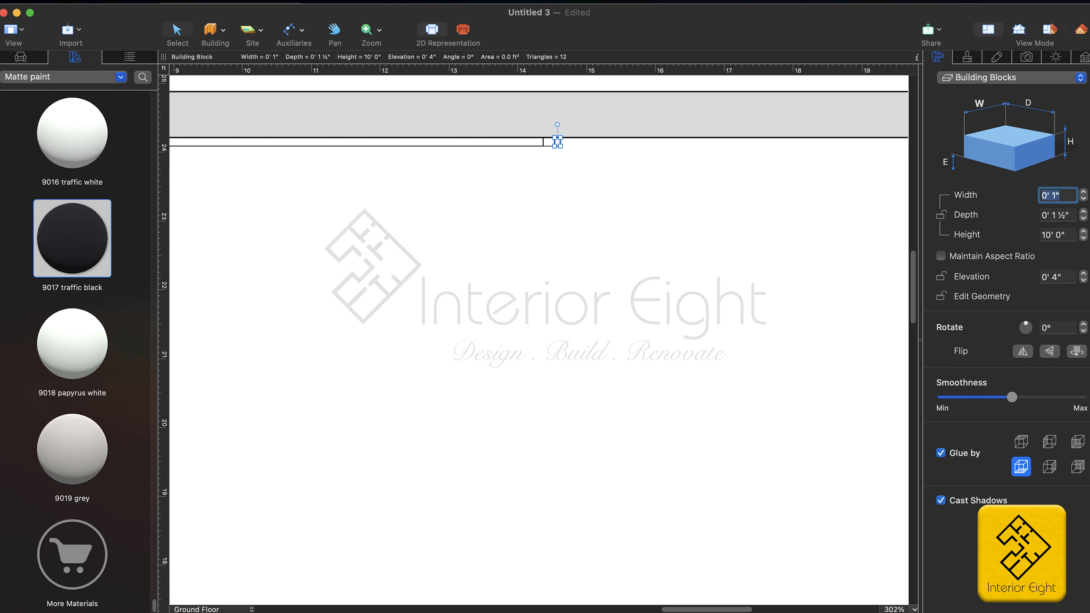
pyautogui.click(591, 235)
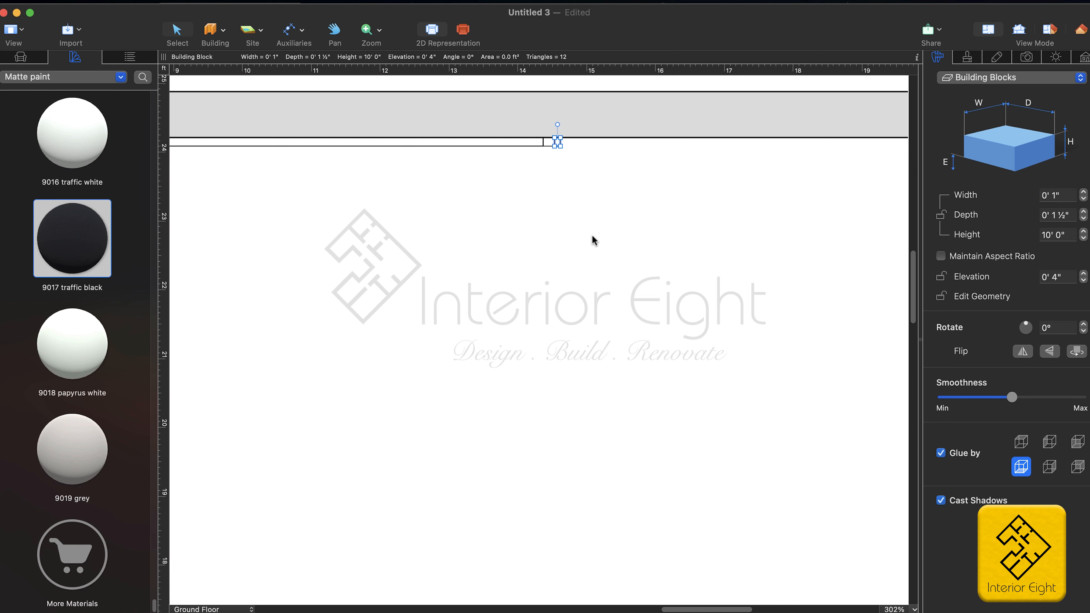
# Step: Apply the Matte paint 9016 traffic white to the 1" strip in the 3D view
pyautogui.click(548, 142)
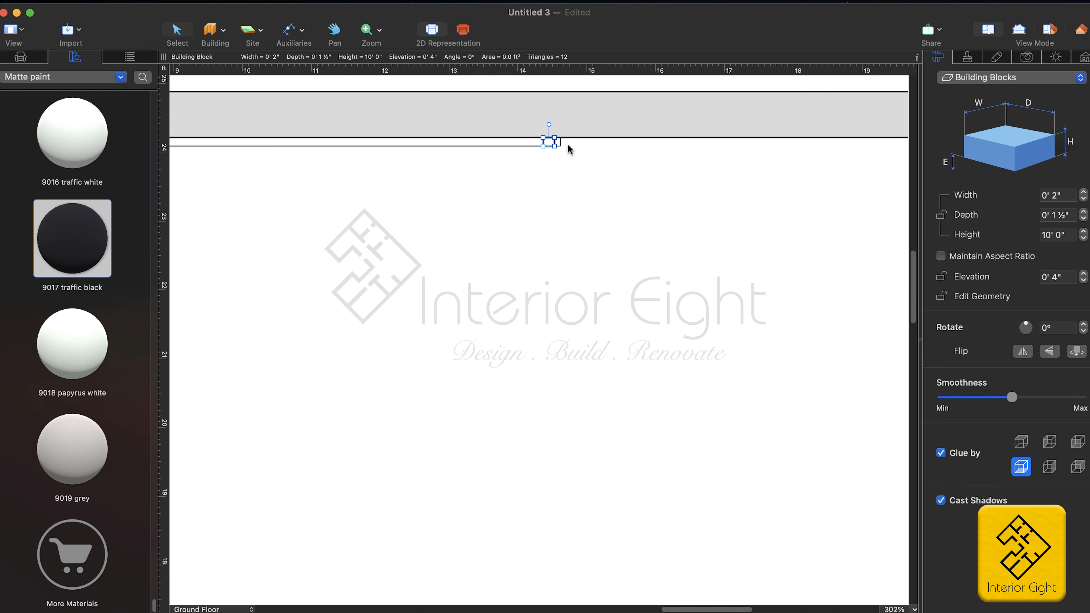
pyautogui.click(557, 142)
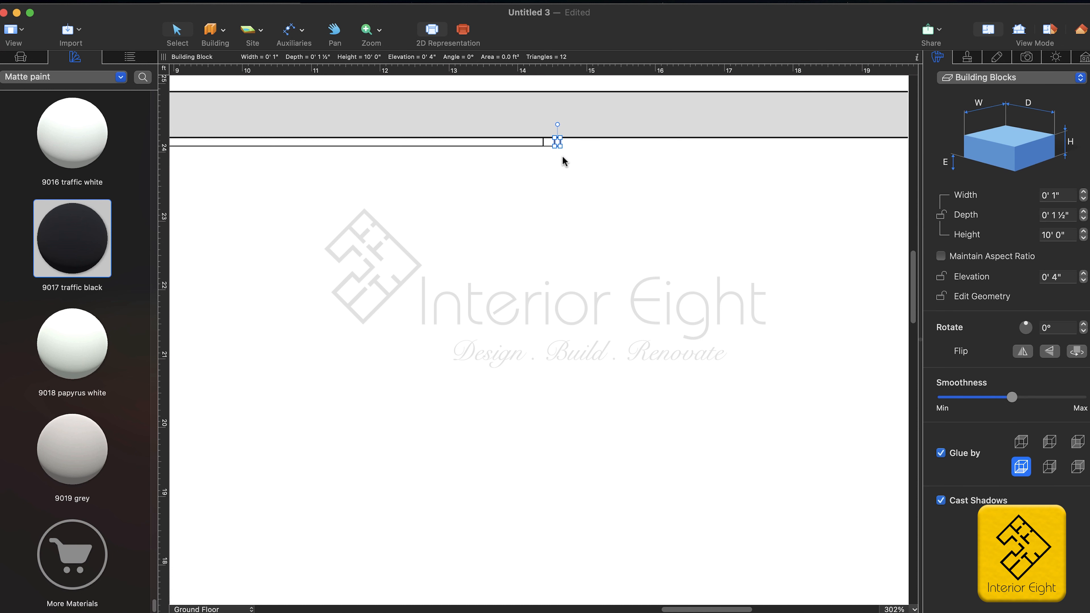
pyautogui.click(1077, 30)
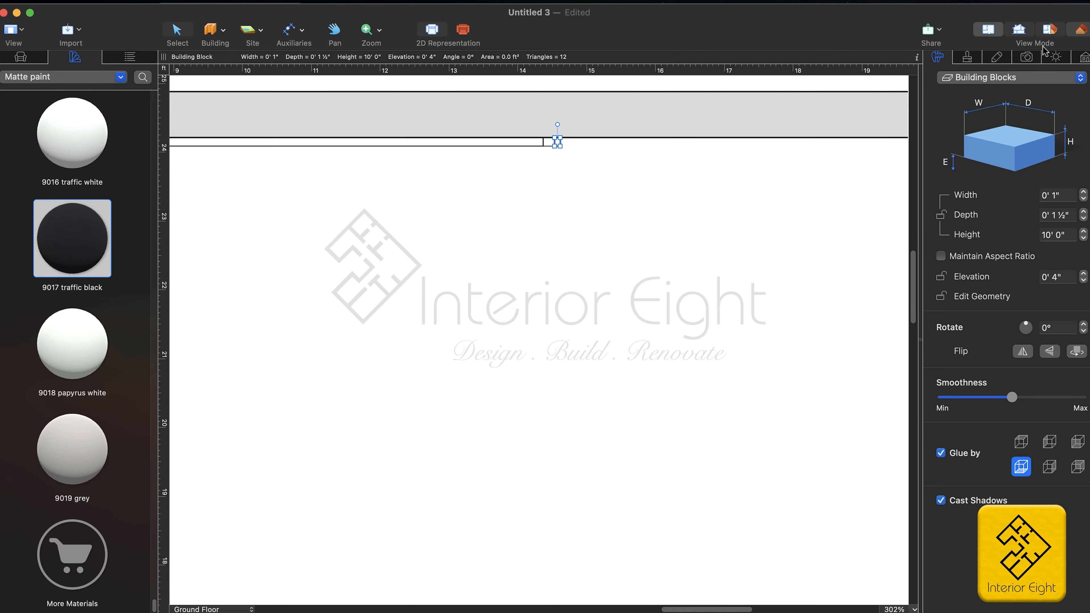
pyautogui.click(392, 234)
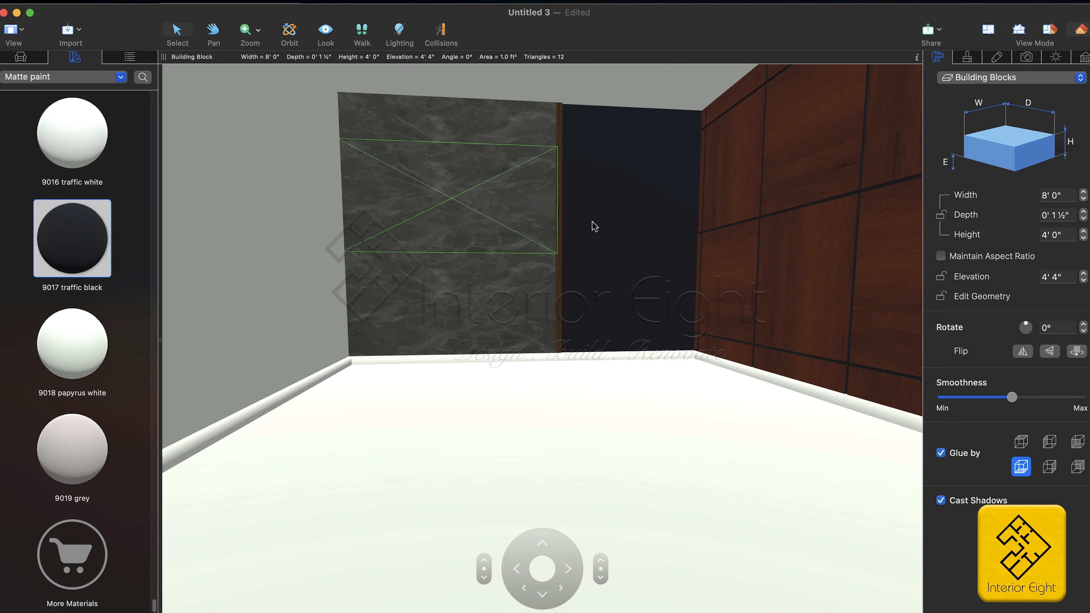
pyautogui.scroll(10, 594, 220)
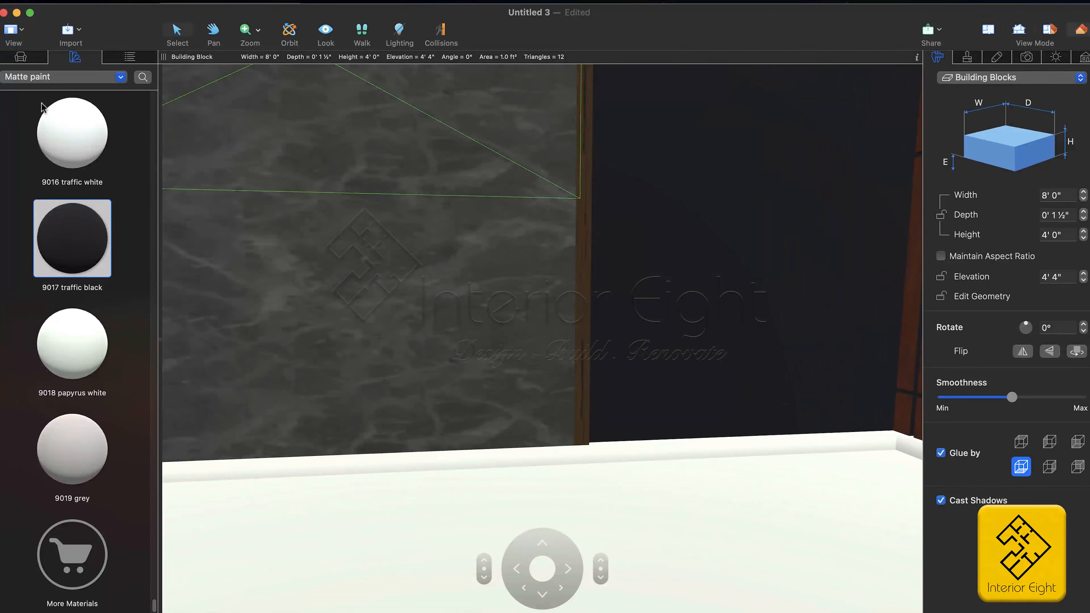
pyautogui.moveTo(77, 131)
pyautogui.mouseDown()
pyautogui.moveTo(384, 166)
pyautogui.moveTo(591, 152)
pyautogui.mouseUp()
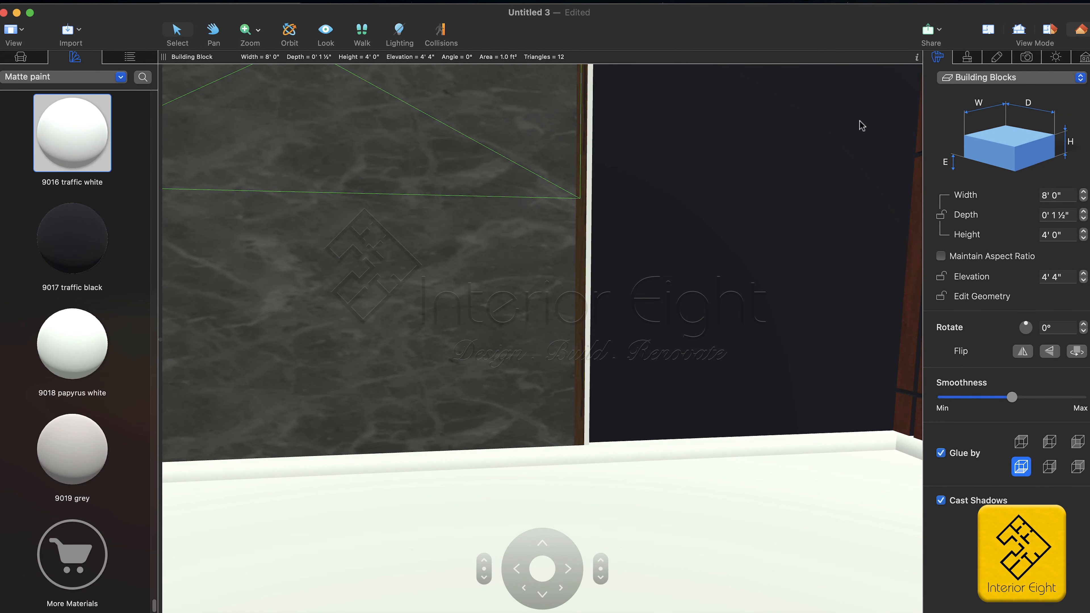
# Step: In the 2D plan, copy the 2" wood slat and place the copy on the far side of the 1" strip
pyautogui.click(987, 32)
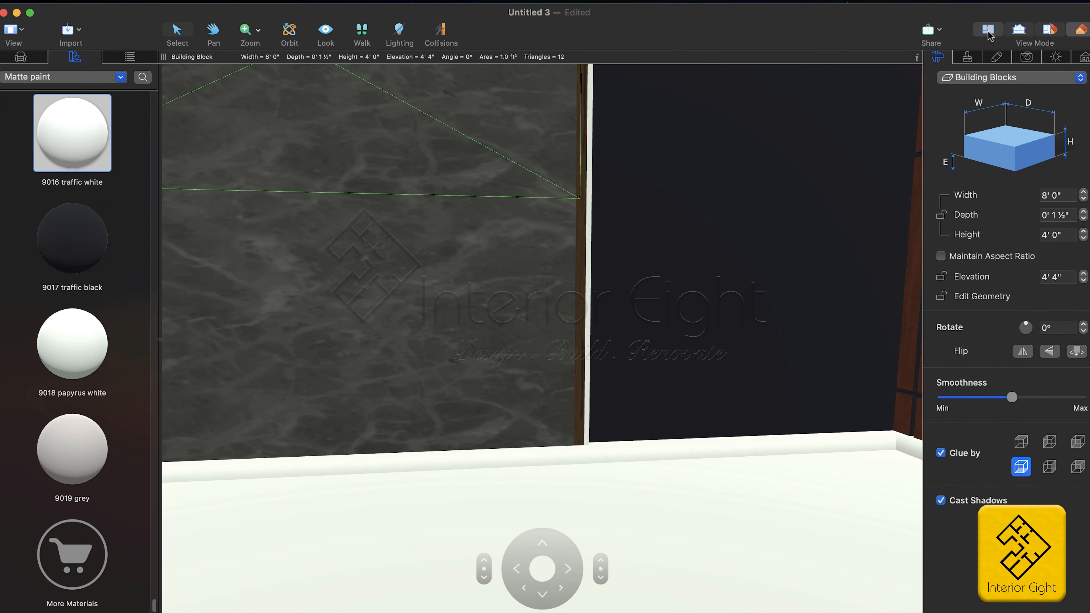
pyautogui.click(551, 147)
pyautogui.click(547, 144)
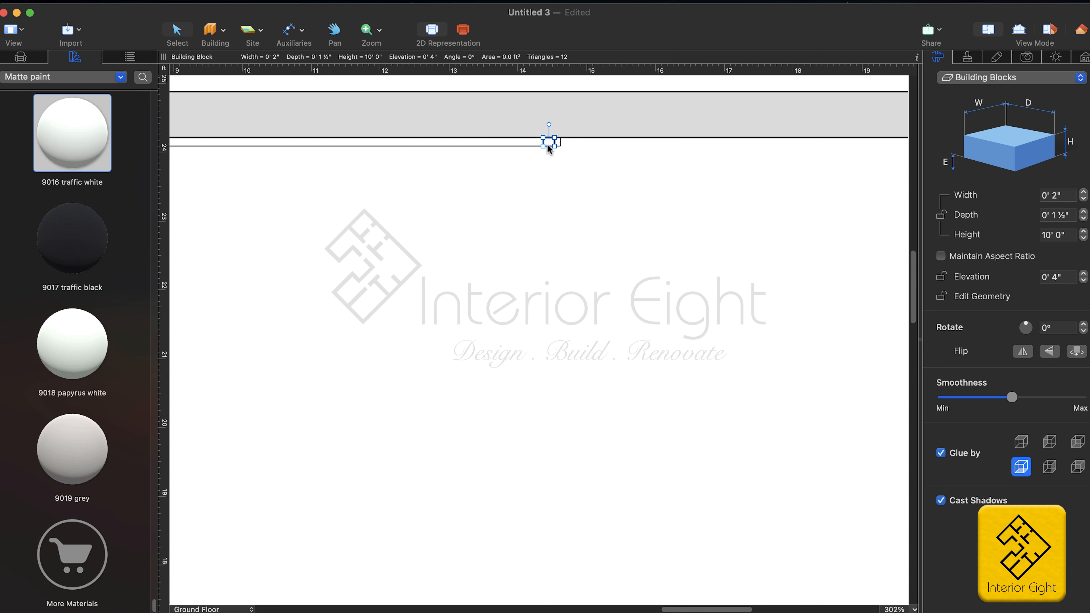
pyautogui.press('super+v')
pyautogui.moveTo(567, 145); pyautogui.dragTo(554, 148)
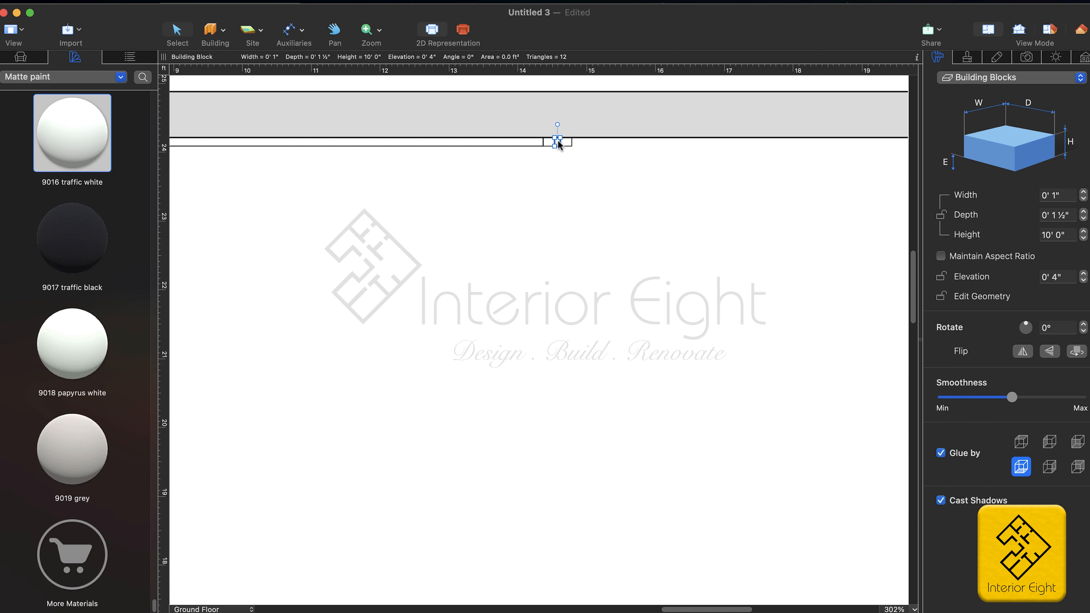
# Step: Continue the row with a third and a fourth copy of the 2" slat, using the 1" strip as a spacer for each gap
pyautogui.moveTo(578, 144); pyautogui.dragTo(579, 144)
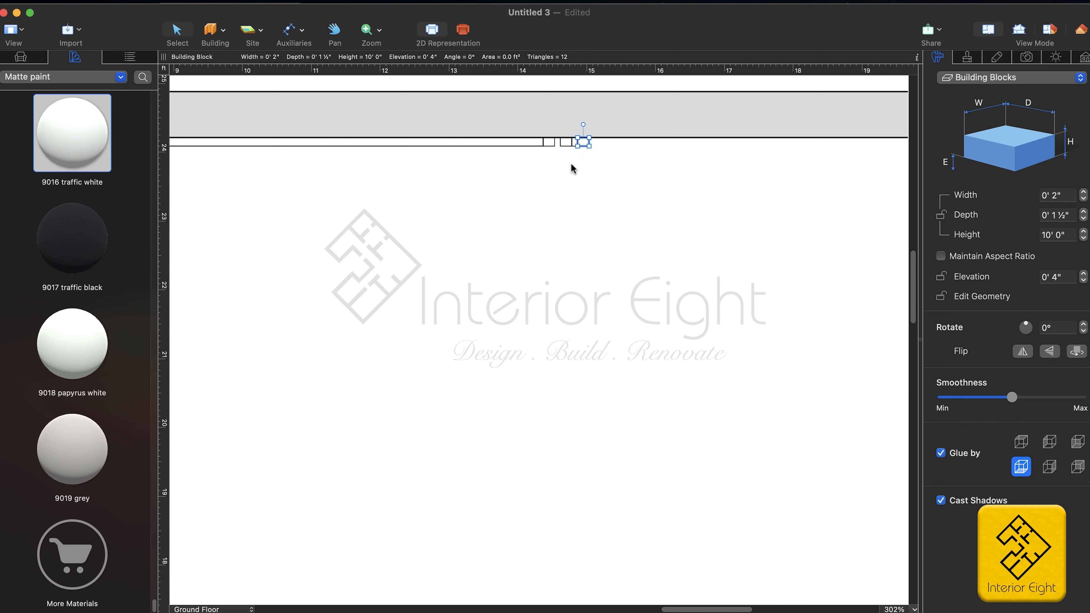
pyautogui.click(570, 164)
pyautogui.click(574, 145)
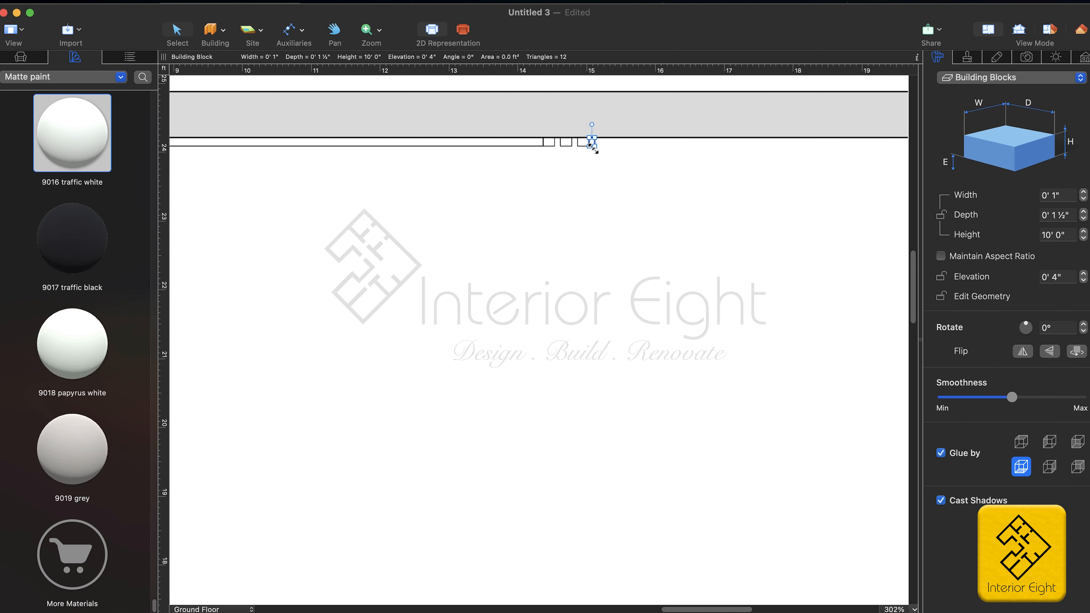
pyautogui.moveTo(594, 146)
pyautogui.mouseDown()
pyautogui.moveTo(599, 155)
pyautogui.moveTo(601, 144)
pyautogui.mouseUp()
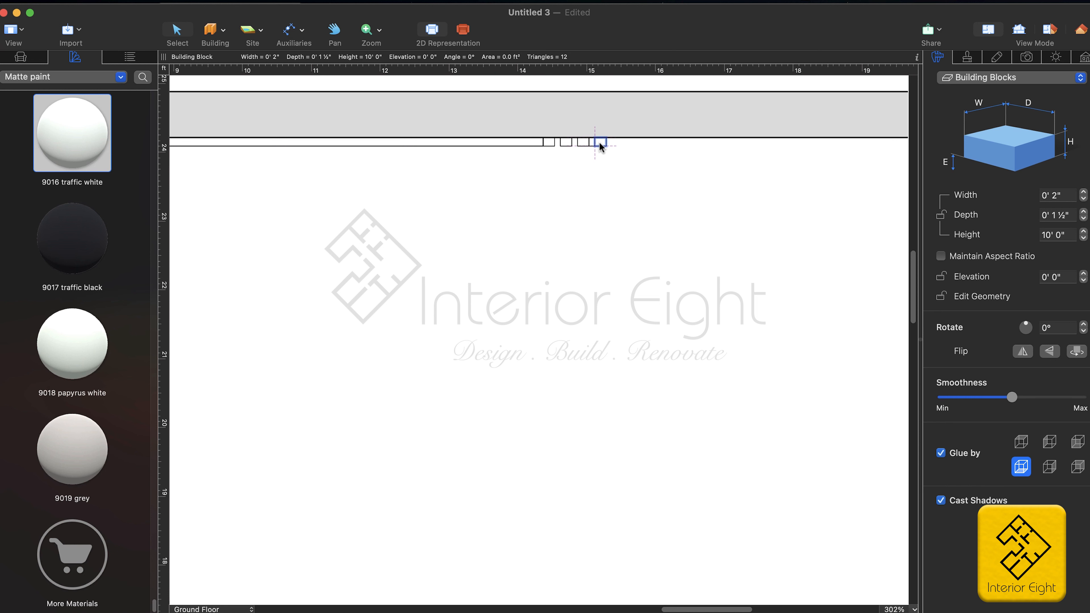
# Step: Add a fifth 2" slat with the same 1" gap, and move the spacer strip away from the row
pyautogui.click(590, 149)
pyautogui.click(591, 145)
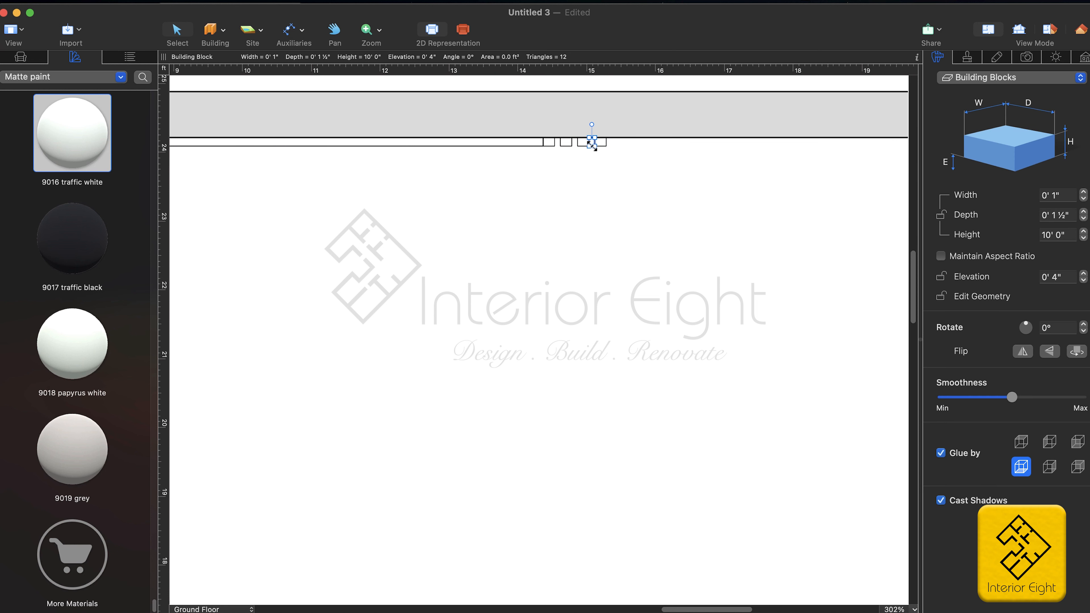
pyautogui.moveTo(591, 143); pyautogui.dragTo(616, 150)
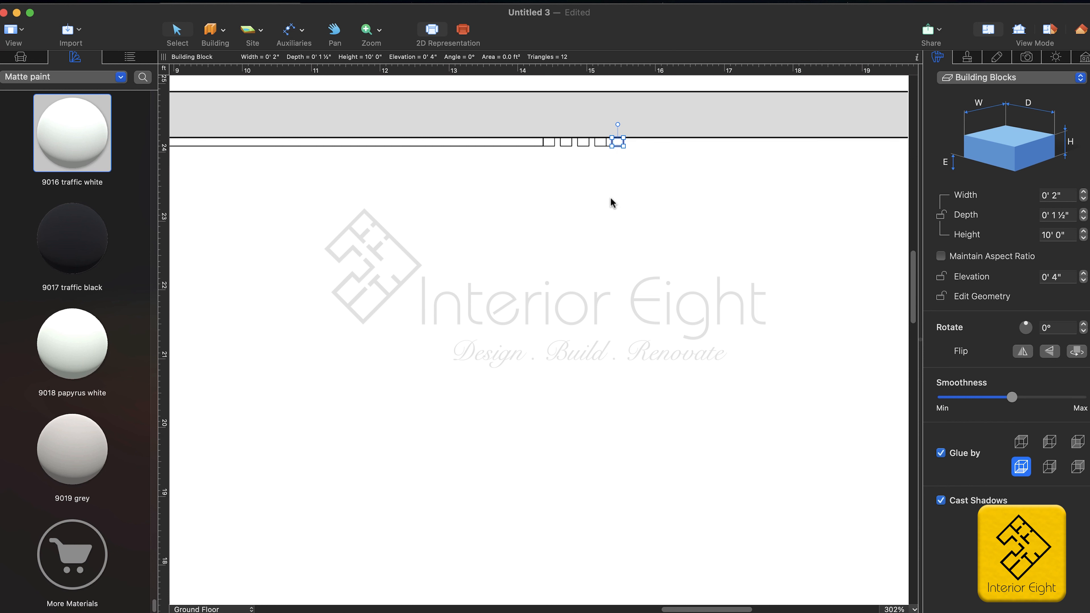
pyautogui.click(610, 199)
pyautogui.click(610, 145)
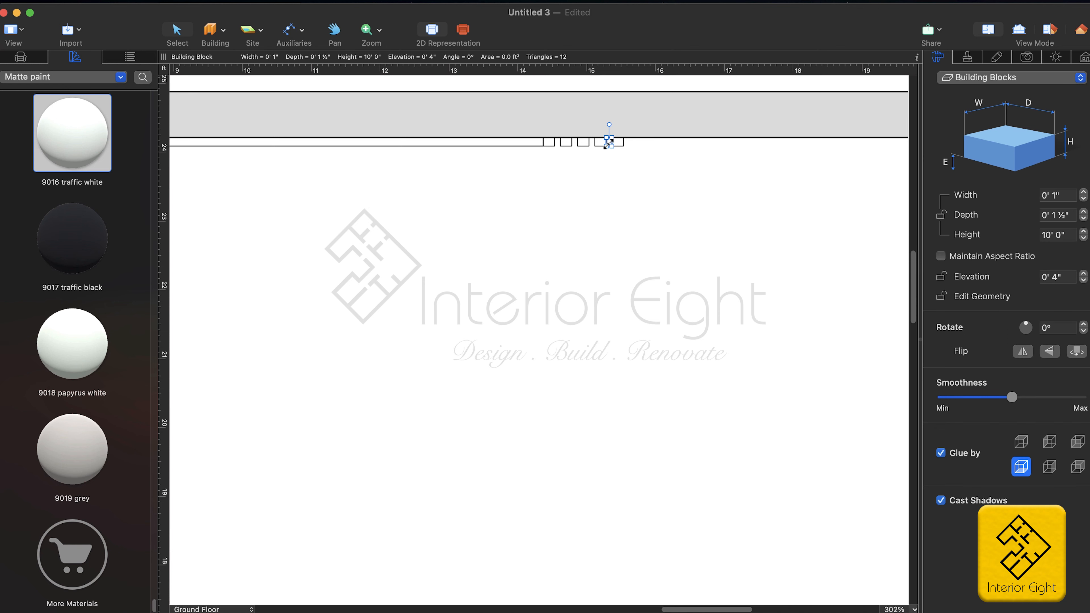
pyautogui.moveTo(609, 142); pyautogui.dragTo(478, 183)
# Step: Copy all five slats together and place the pasted set just past the end of the row
pyautogui.click(549, 142)
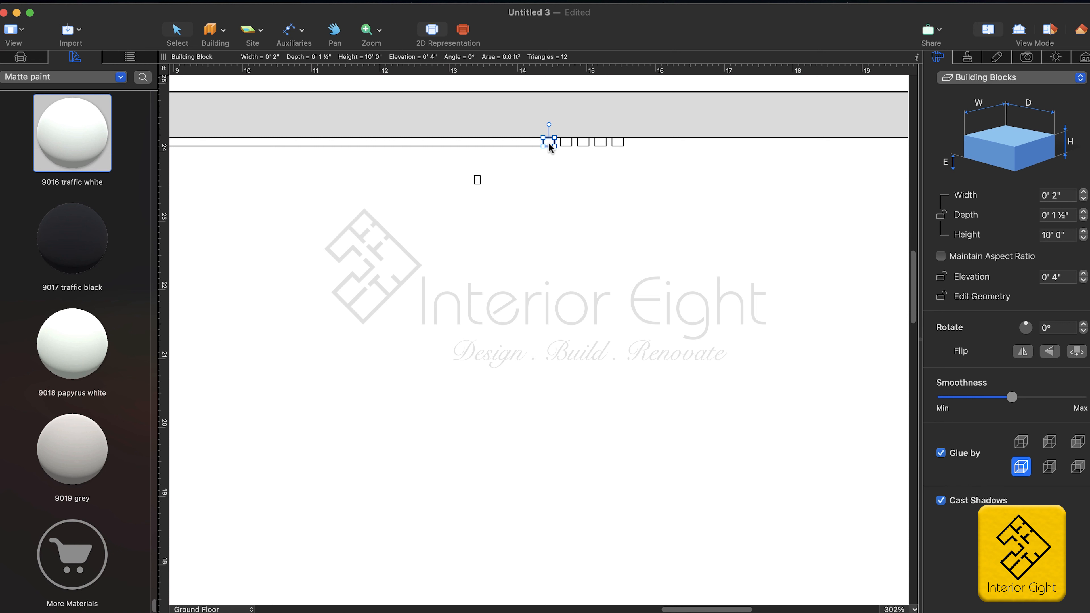
pyautogui.keyDown('shift'); pyautogui.click(566, 143); pyautogui.keyUp('shift')
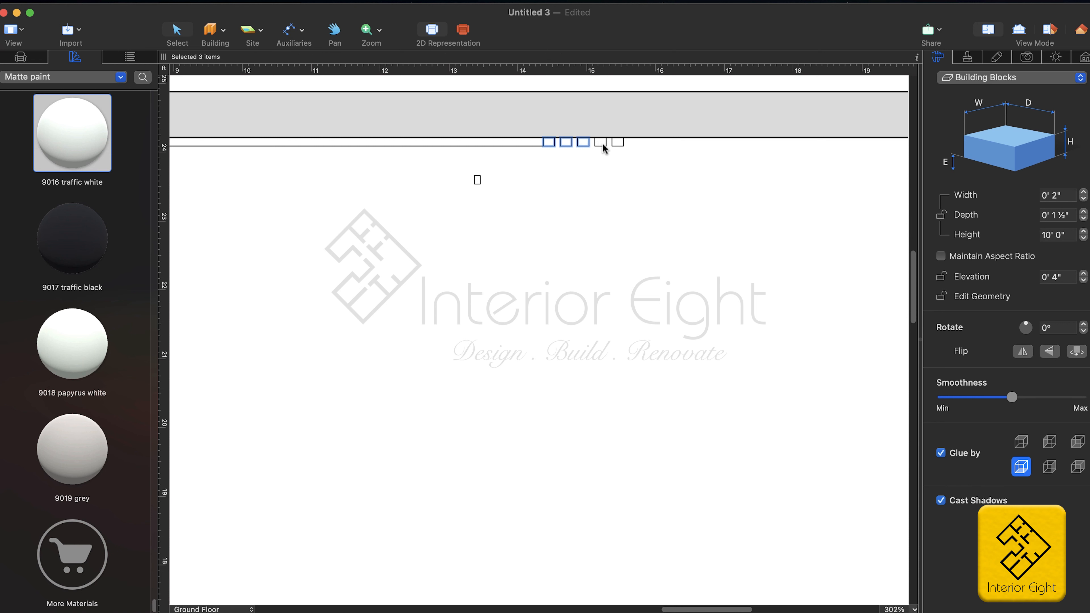
pyautogui.keyDown('shift'); pyautogui.click(617, 143); pyautogui.keyUp('shift')
pyautogui.rightClick(614, 141)
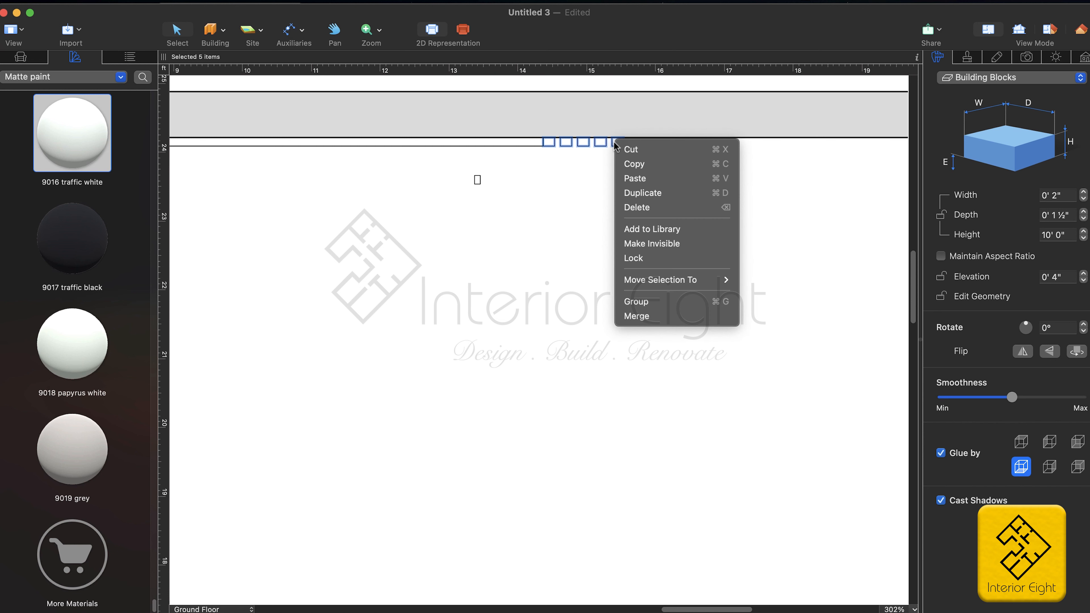
pyautogui.click(634, 165)
pyautogui.press('super+v')
pyautogui.moveTo(632, 168); pyautogui.dragTo(669, 152)
# Step: Place the 1" spacer strip against the fifth slat and align the five pasted slats to it, flush with the wall
pyautogui.click(478, 180)
pyautogui.moveTo(600, 141); pyautogui.dragTo(630, 150)
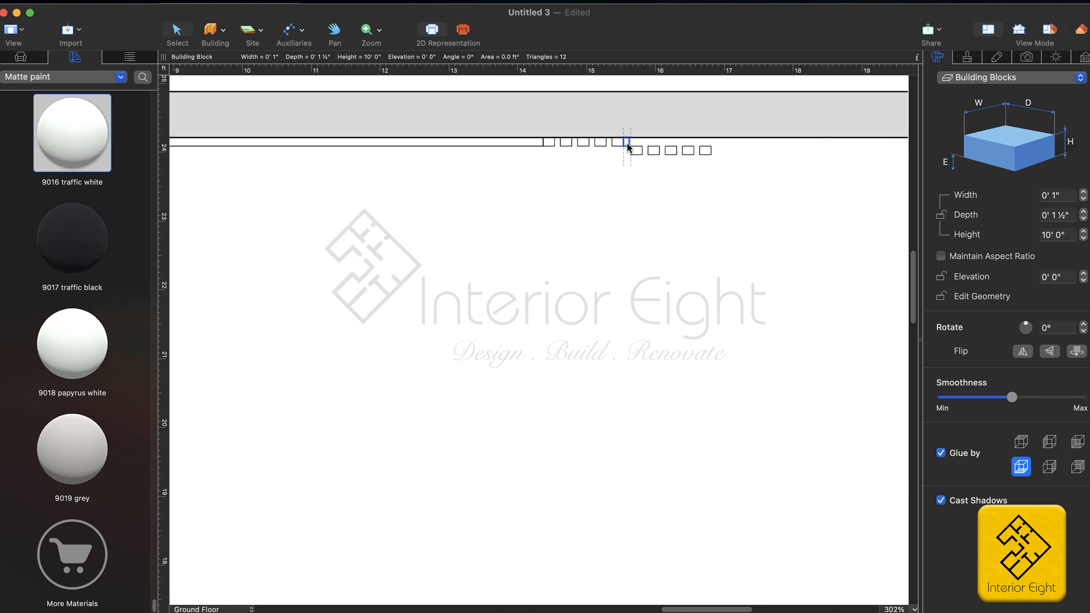
pyautogui.click(641, 152)
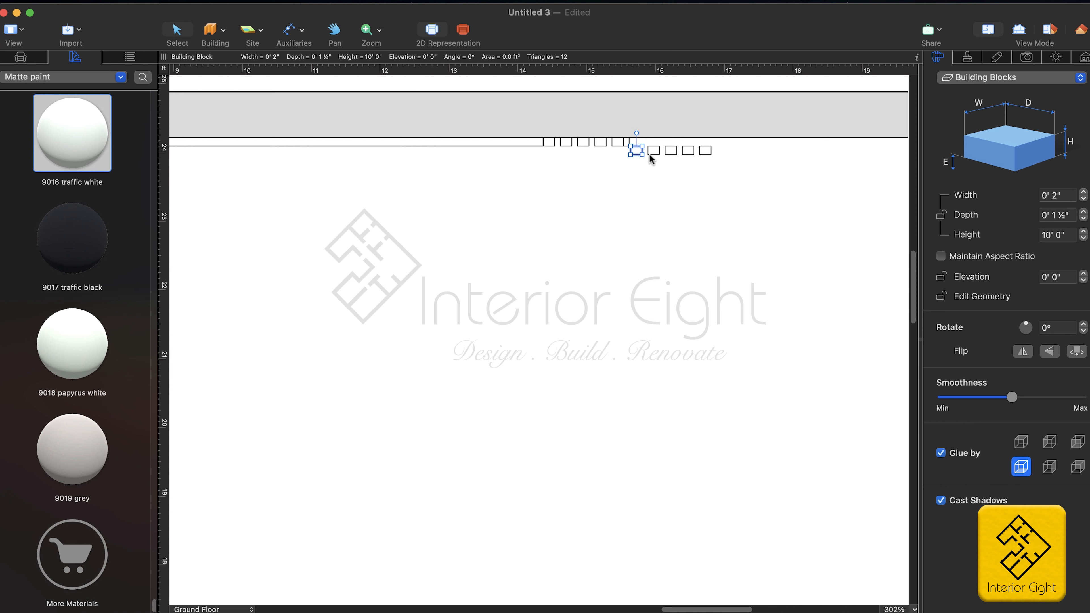
pyautogui.keyDown('shift'); pyautogui.click(652, 151); pyautogui.keyUp('shift')
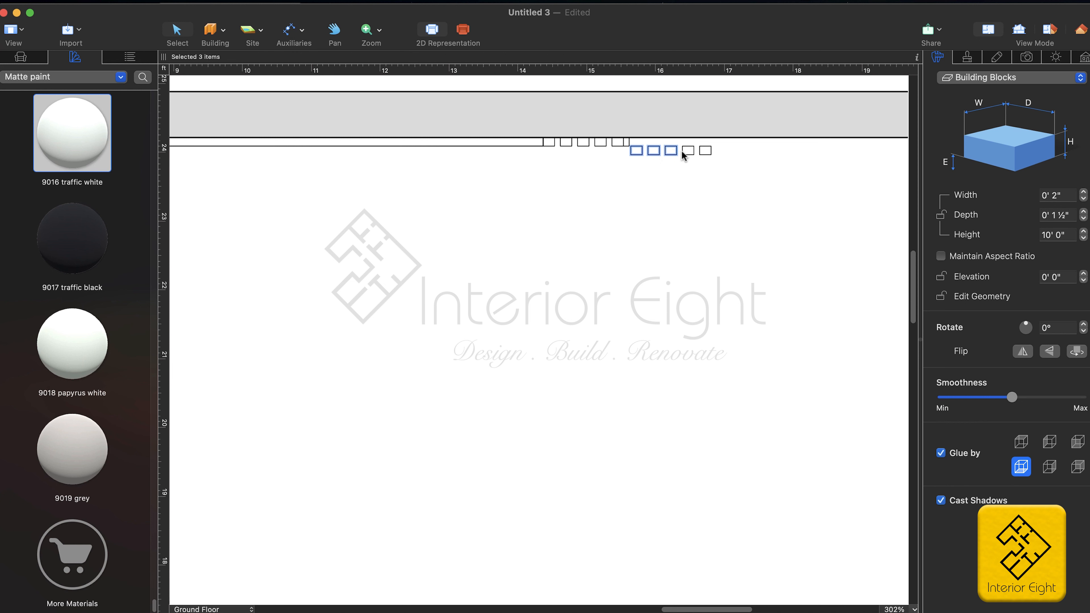
pyautogui.moveTo(638, 149); pyautogui.dragTo(637, 143)
pyautogui.click(625, 154)
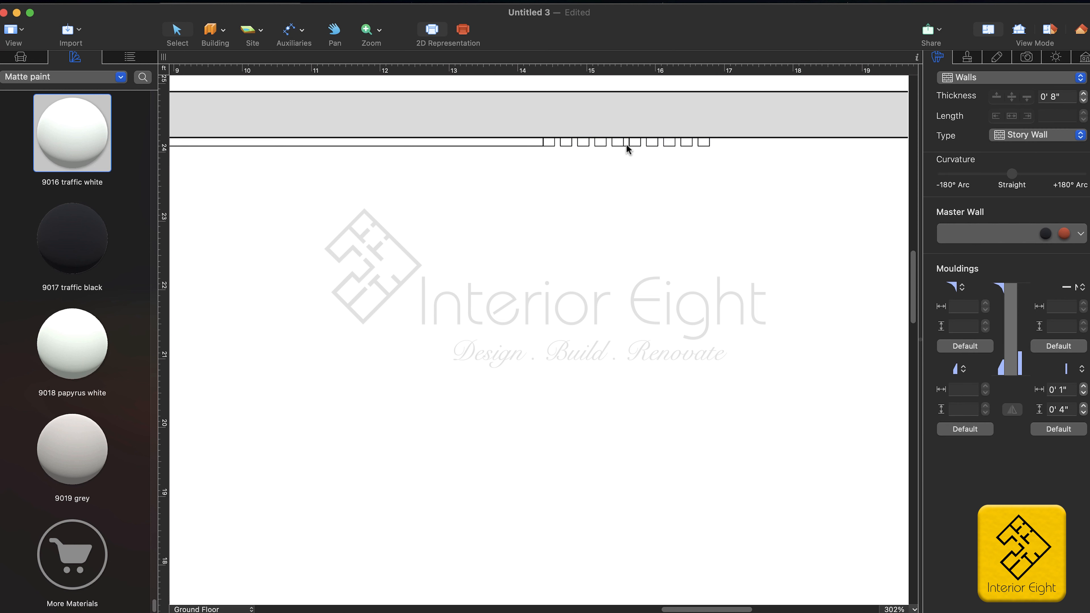
# Step: Move the spacer strip to the end of the row and place a copy of all ten slats beyond it
pyautogui.click(626, 144)
pyautogui.moveTo(626, 144); pyautogui.dragTo(713, 147)
pyautogui.click(549, 141)
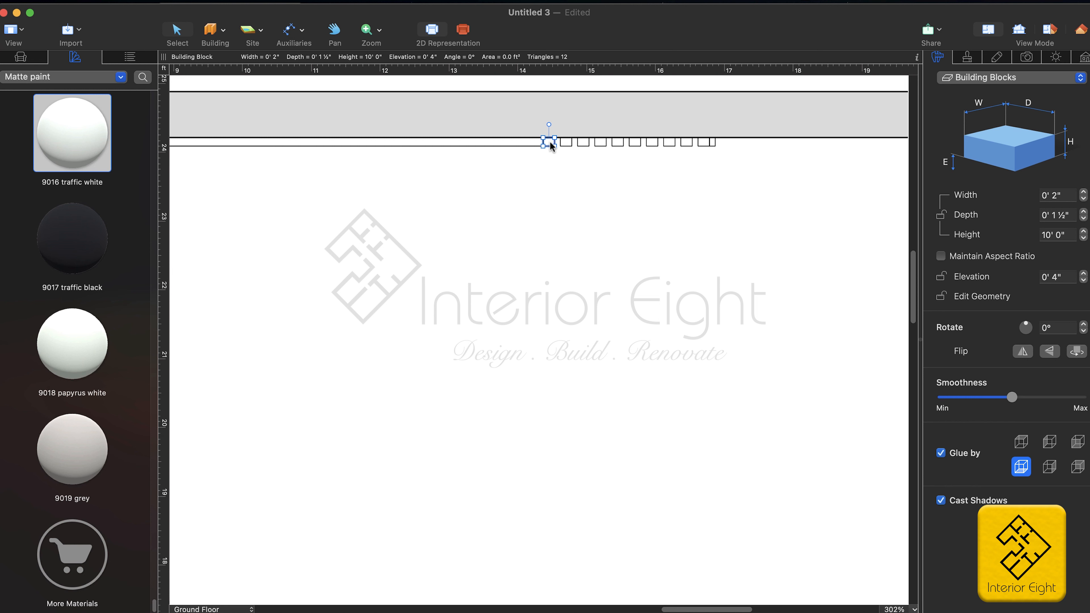
pyautogui.keyDown('shift'); pyautogui.click(566, 142); pyautogui.keyUp('shift')
pyautogui.keyDown('shift'); pyautogui.click(603, 142); pyautogui.keyUp('shift')
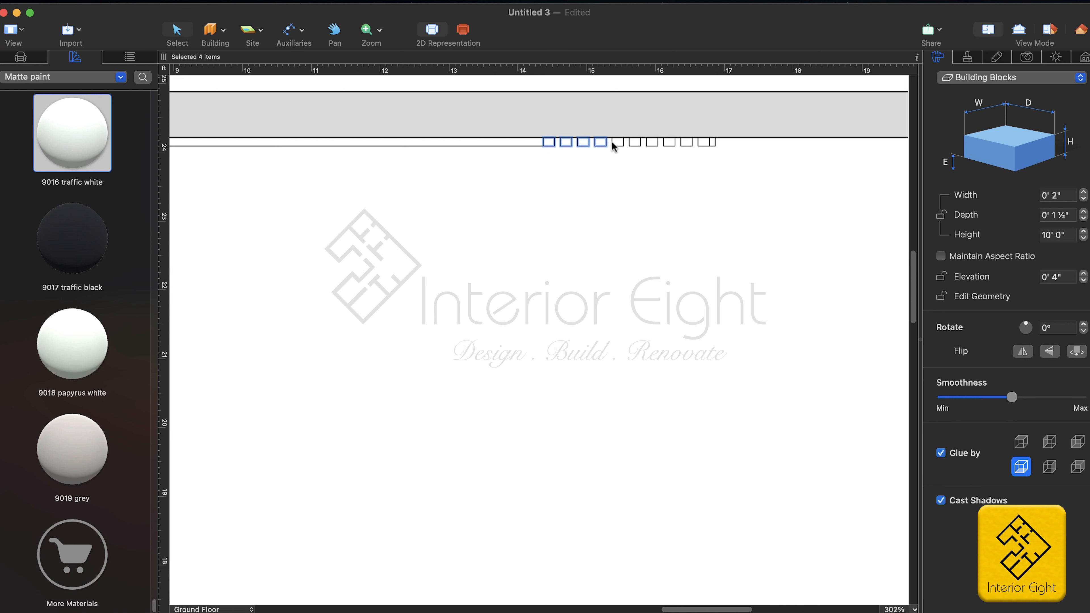
pyautogui.keyDown('shift'); pyautogui.click(651, 143); pyautogui.keyUp('shift')
pyautogui.keyDown('shift'); pyautogui.click(669, 144); pyautogui.keyUp('shift')
pyautogui.keyDown('shift'); pyautogui.click(703, 144); pyautogui.keyUp('shift')
pyautogui.moveTo(582, 146); pyautogui.dragTo(722, 143)
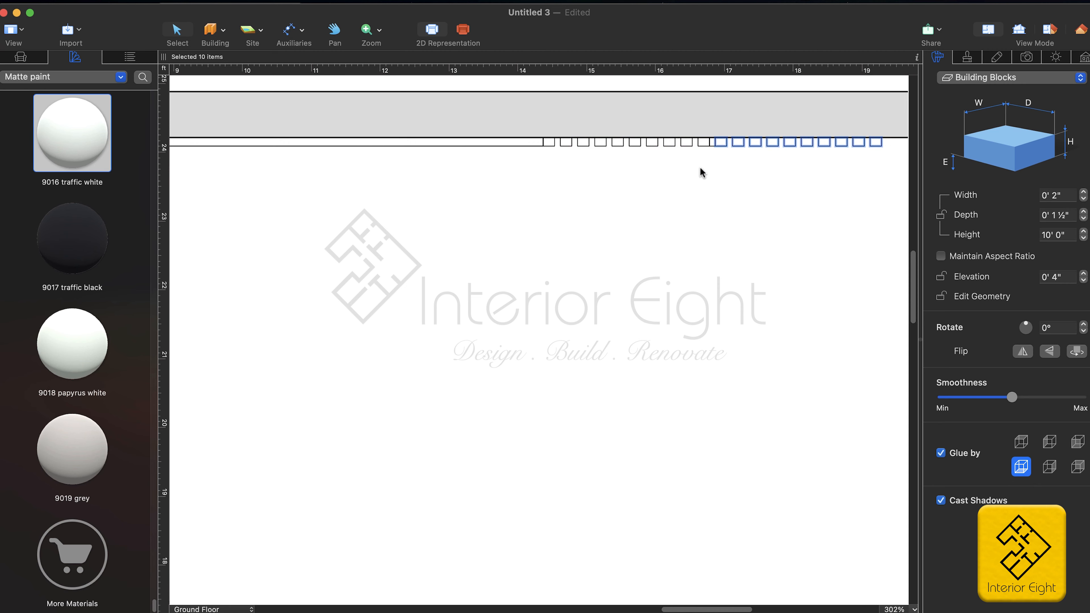
# Step: Shift the spacer strip to the new end of the row and copy the last four slats into the remaining space by the corner
pyautogui.hscroll(5, 564, 239)
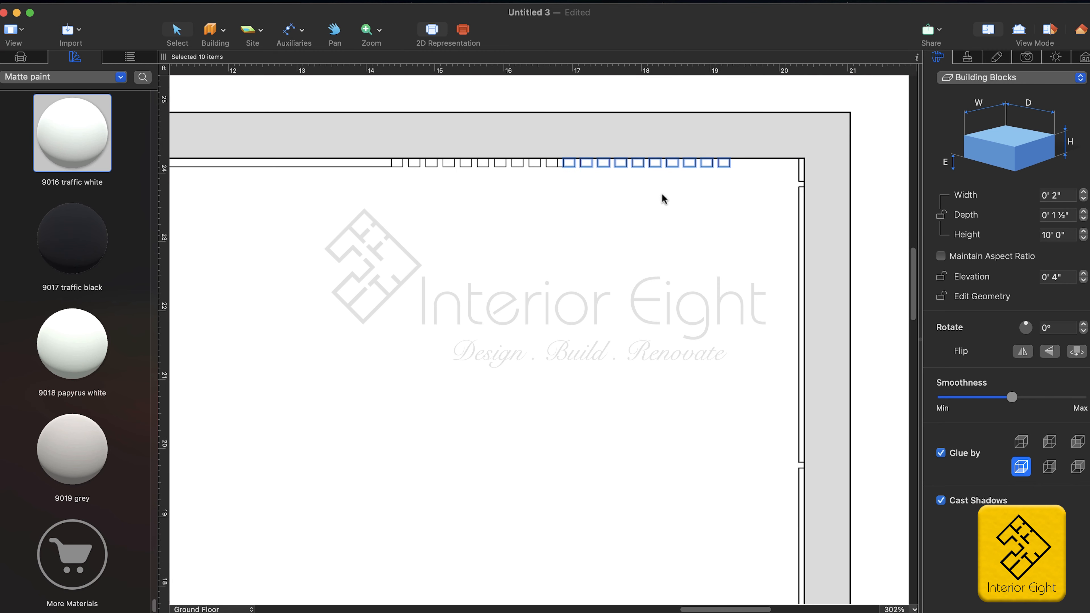
pyautogui.click(693, 177)
pyautogui.click(560, 163)
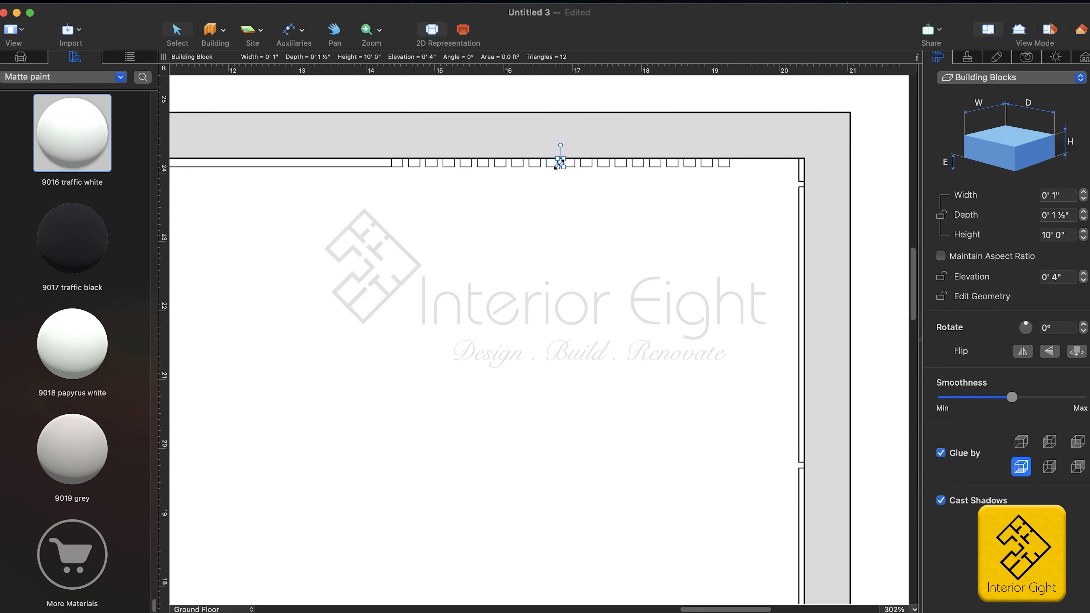
pyautogui.moveTo(559, 162); pyautogui.dragTo(731, 164)
pyautogui.click(721, 163)
pyautogui.keyDown('shift'); pyautogui.click(703, 164); pyautogui.keyUp('shift')
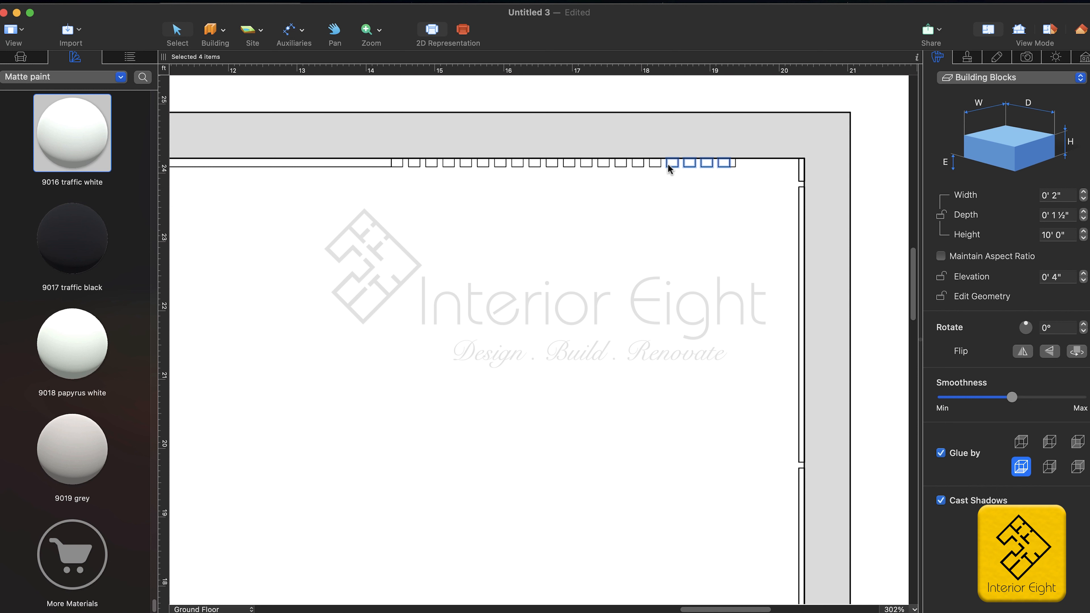
pyautogui.moveTo(670, 167); pyautogui.dragTo(740, 164)
# Step: Delete the 1" spacer strip left between the slats
pyautogui.click(722, 194)
pyautogui.click(731, 164)
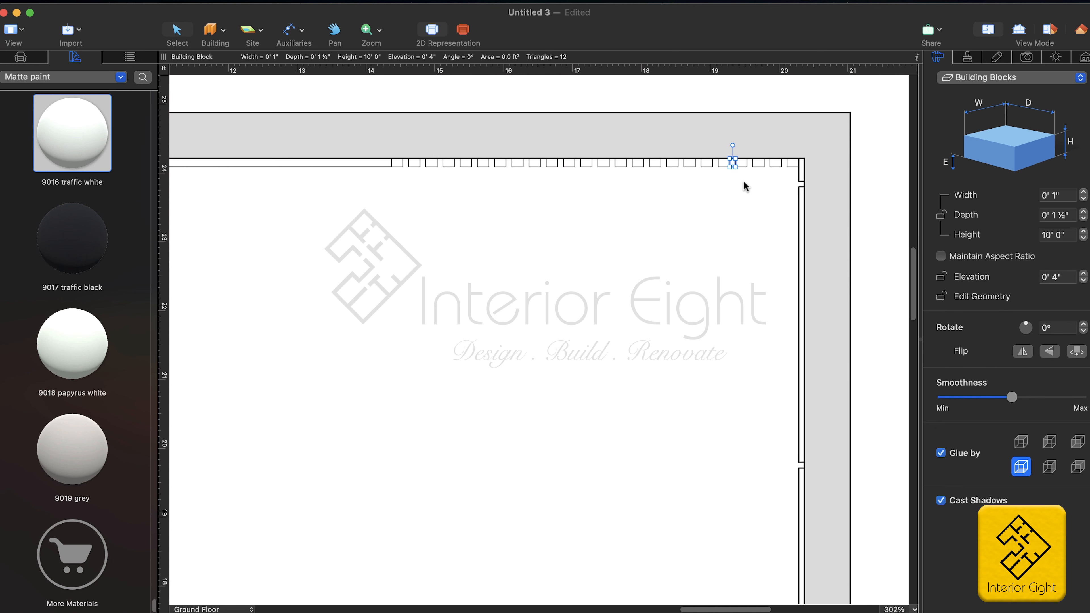
pyautogui.click(747, 191)
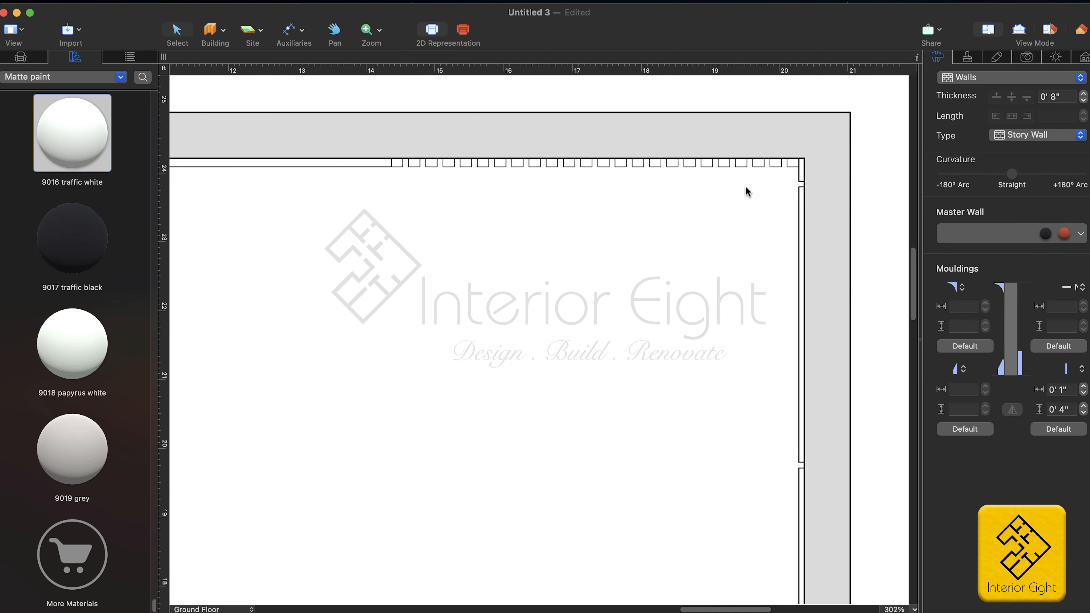
# Step: Examine the marble panels and the completed slat row from several angles in the 3D view
pyautogui.click(1086, 31)
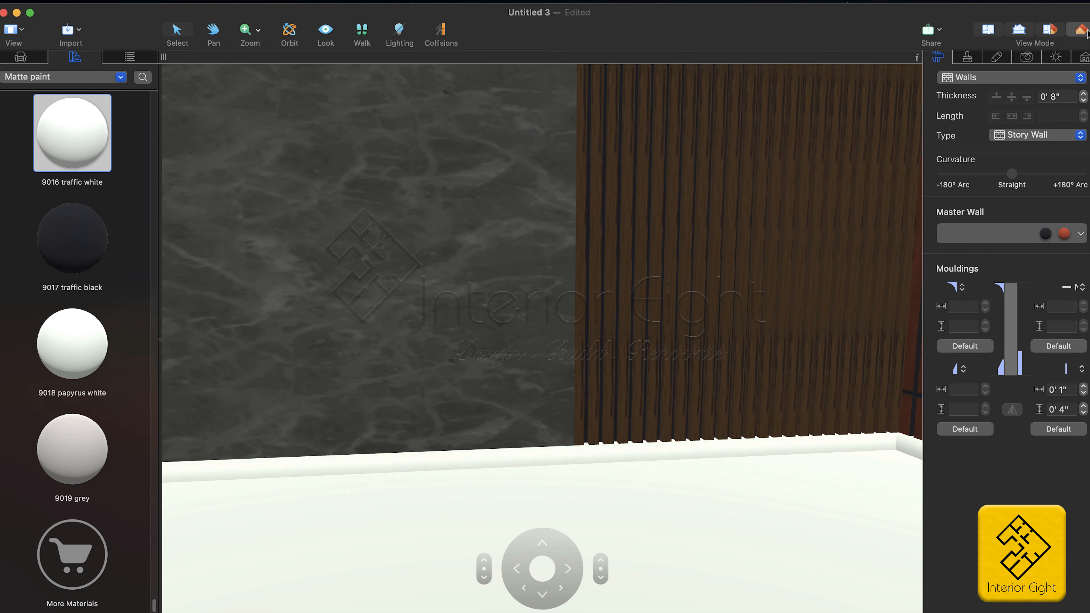
pyautogui.scroll(-10, 670, 302)
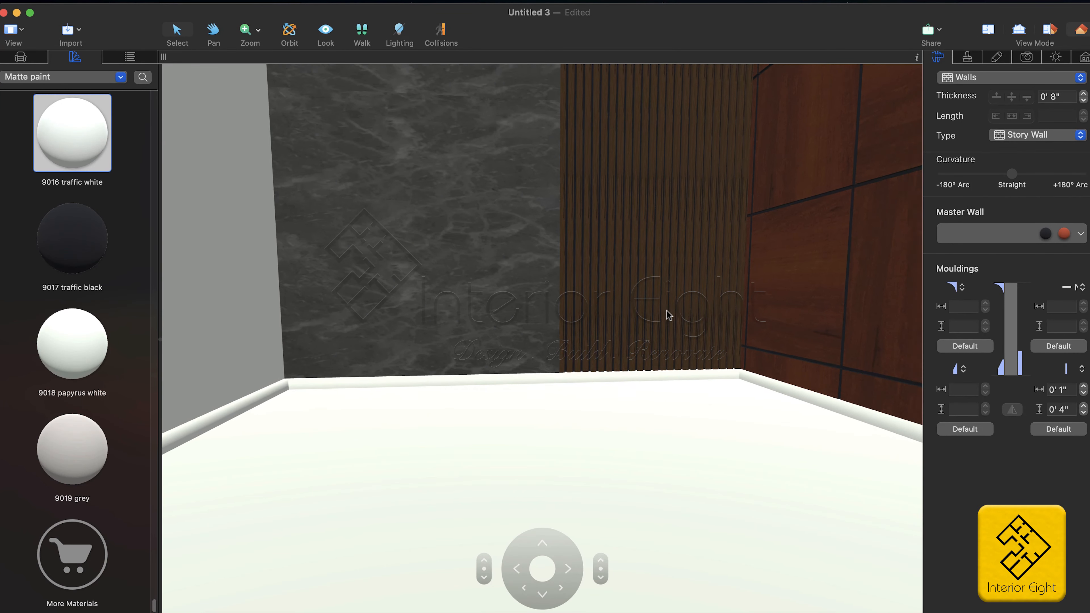
pyautogui.scroll(-3, 667, 310)
pyautogui.hscroll(4, 667, 310)
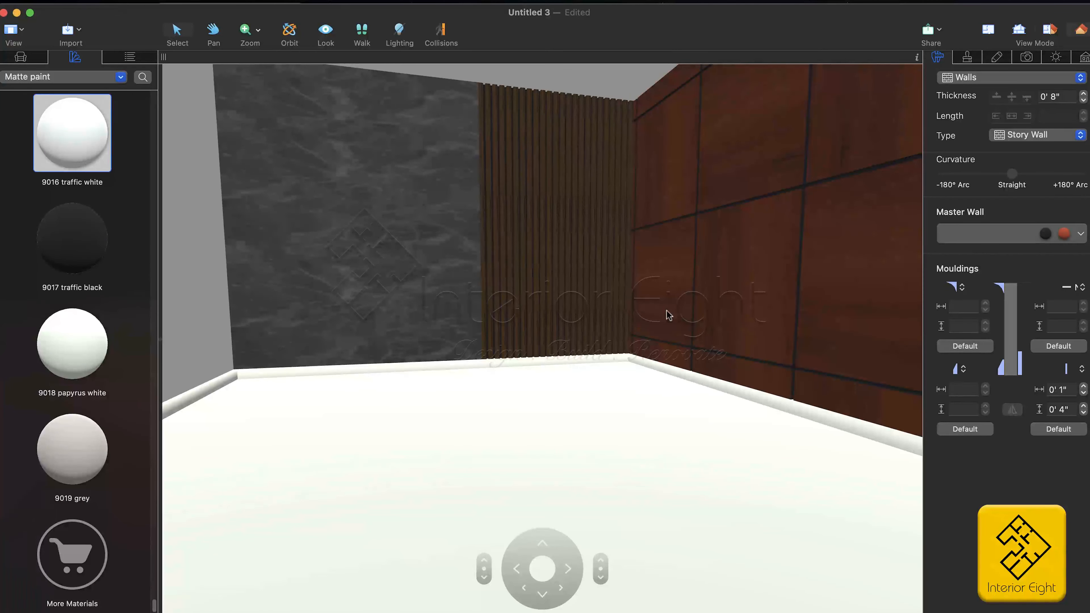
pyautogui.hscroll(-8, 667, 310)
pyautogui.hscroll(-3, 667, 310)
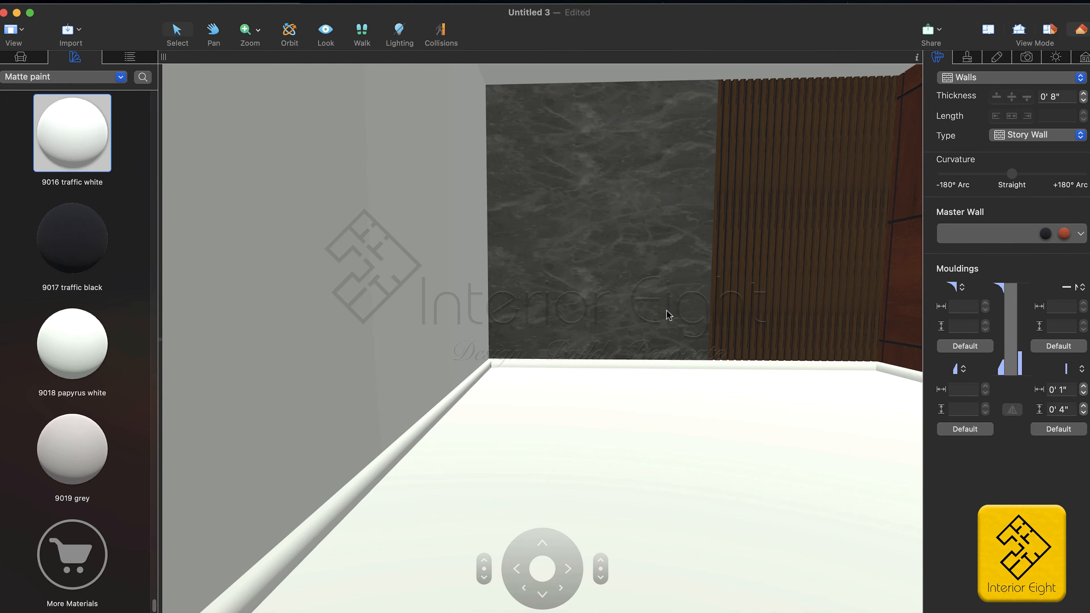
pyautogui.hscroll(4, 667, 310)
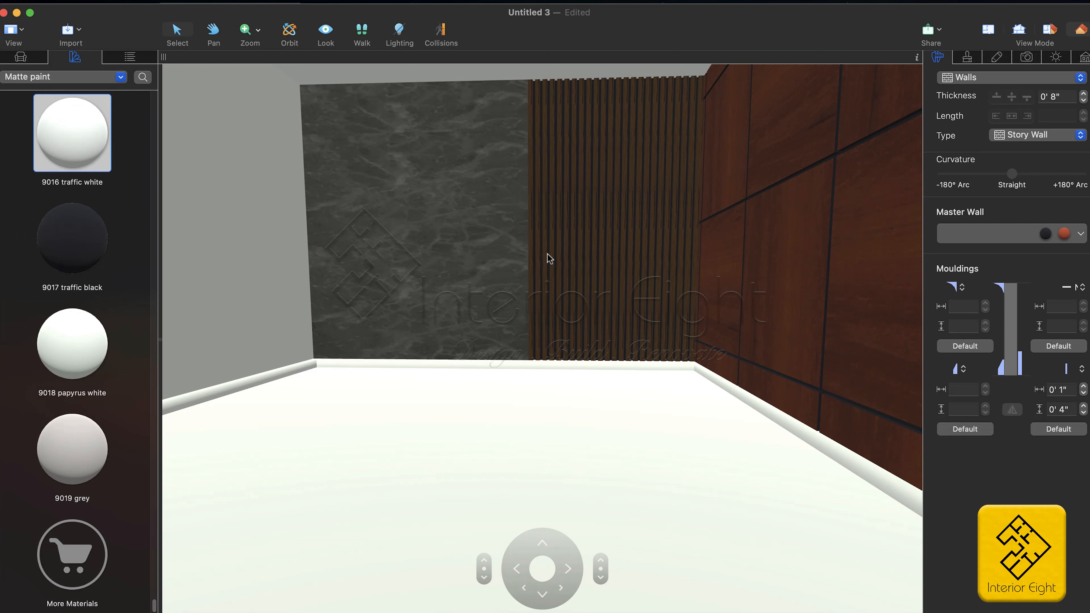
# Step: In the 2D plan, draw a building block in front of the marble panels and set its width to 8'
pyautogui.click(988, 29)
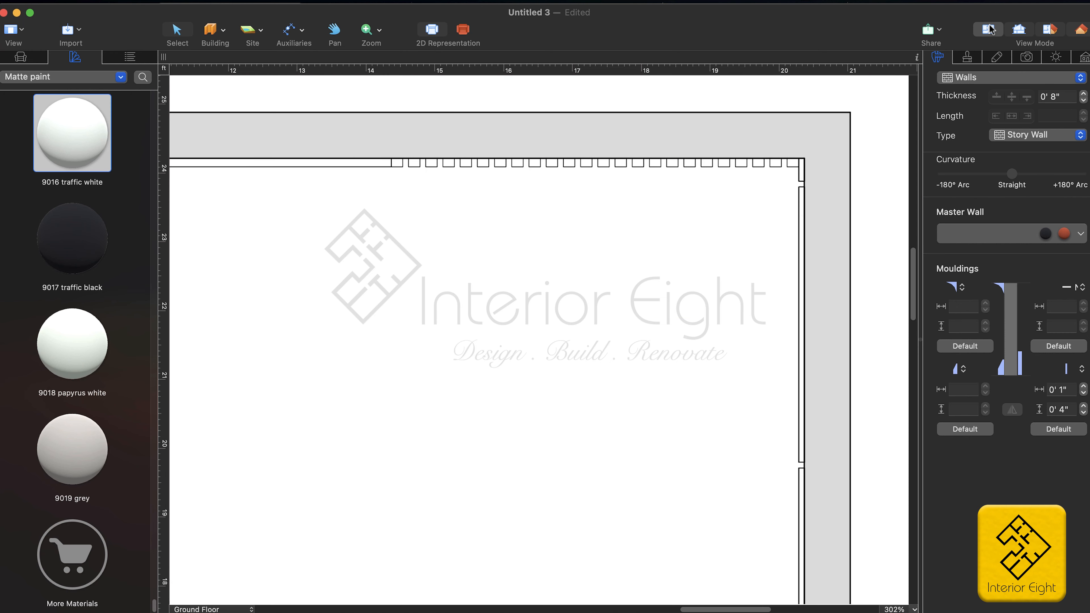
pyautogui.scroll(-3, 622, 263)
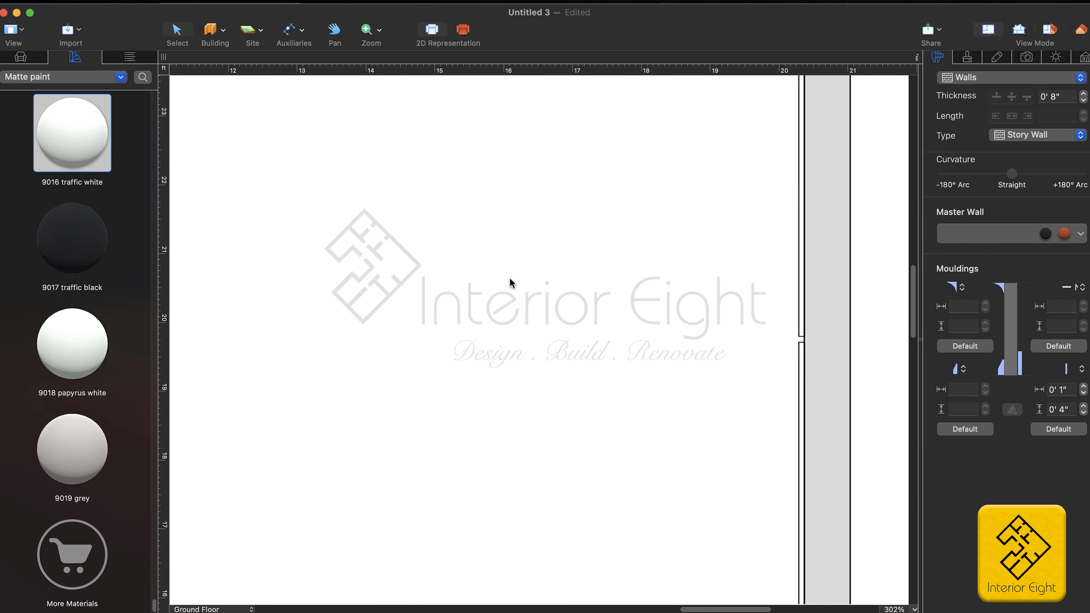
pyautogui.hscroll(-5, 510, 282)
pyautogui.scroll(2, 510, 283)
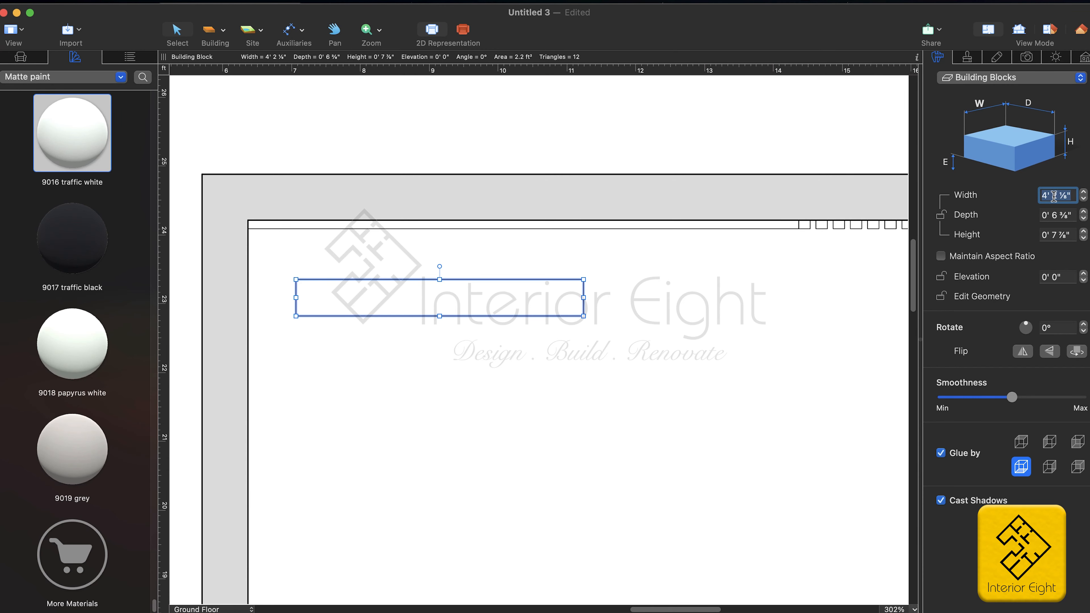
pyautogui.write('8')
pyautogui.press('Return')
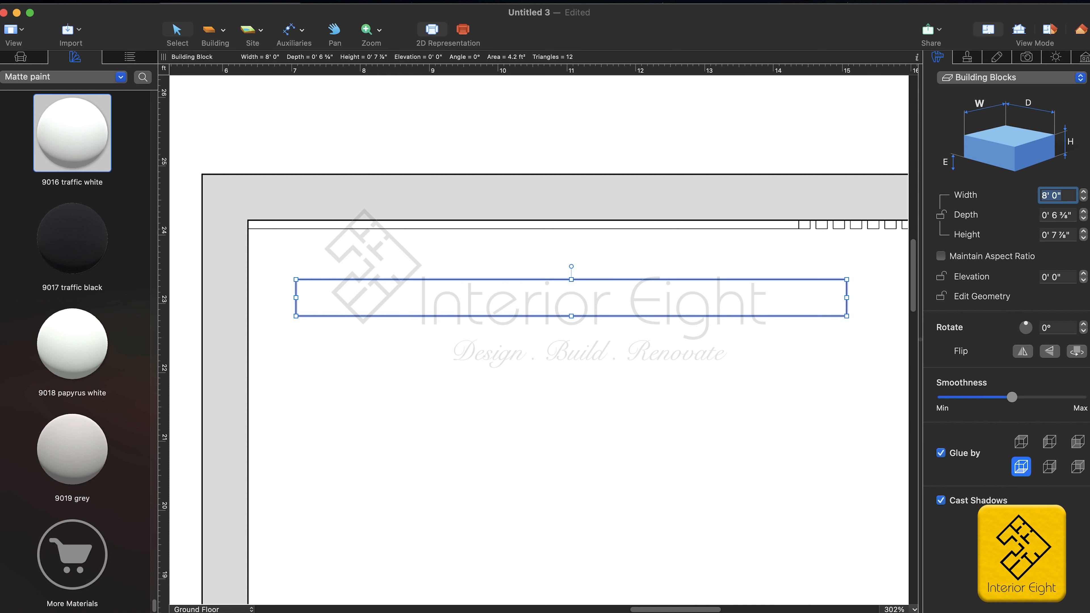
# Step: Set the new block's depth to 0.75"
pyautogui.click(1058, 214)
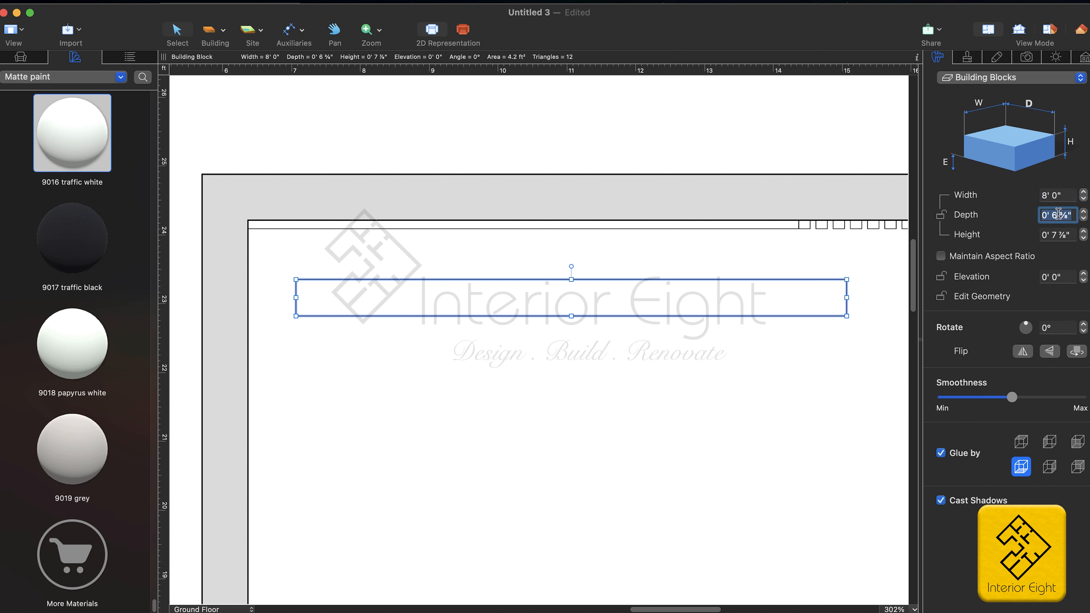
pyautogui.write('1.5')
pyautogui.press('BackSpace')
pyautogui.press('BackSpace')
pyautogui.press('BackSpace')
pyautogui.write('.75')
pyautogui.press('Return')
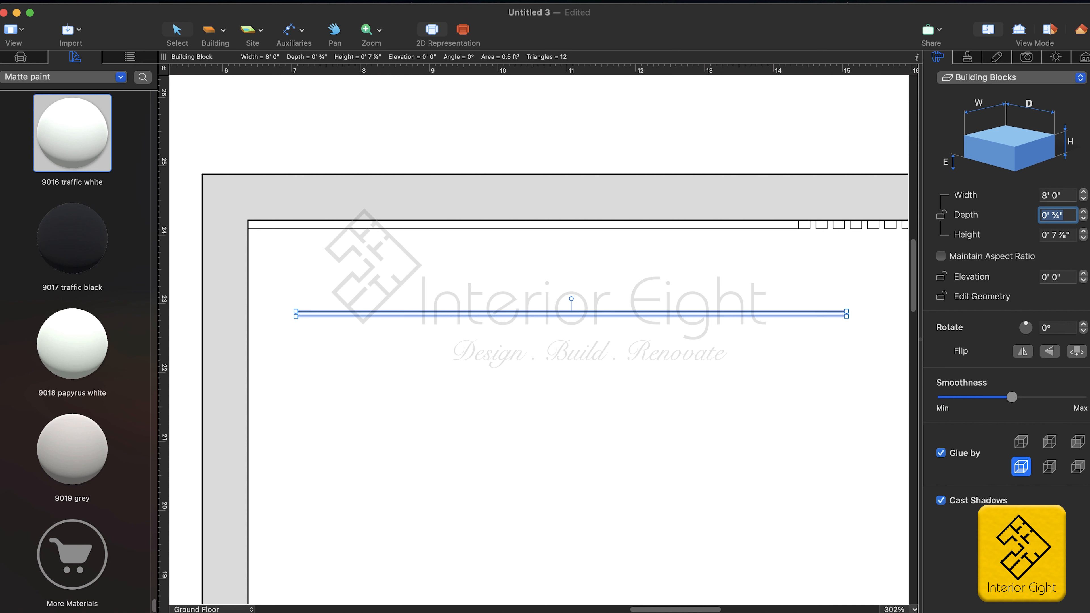
# Step: Set the block's height to 4' and move it against the front face of the marble panels
pyautogui.press('Tab')
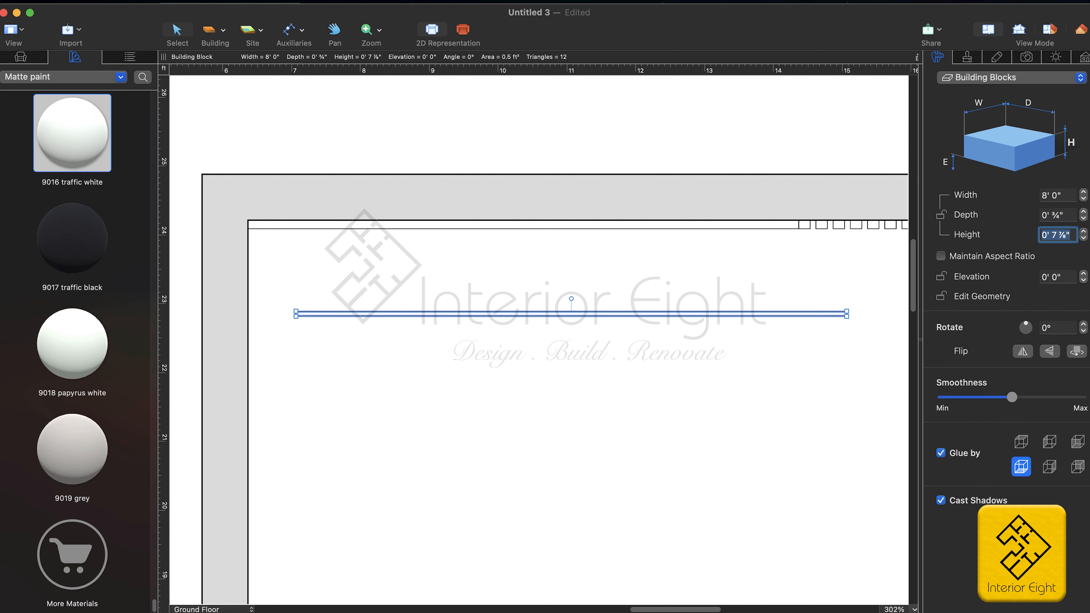
pyautogui.write('4')
pyautogui.press('Return')
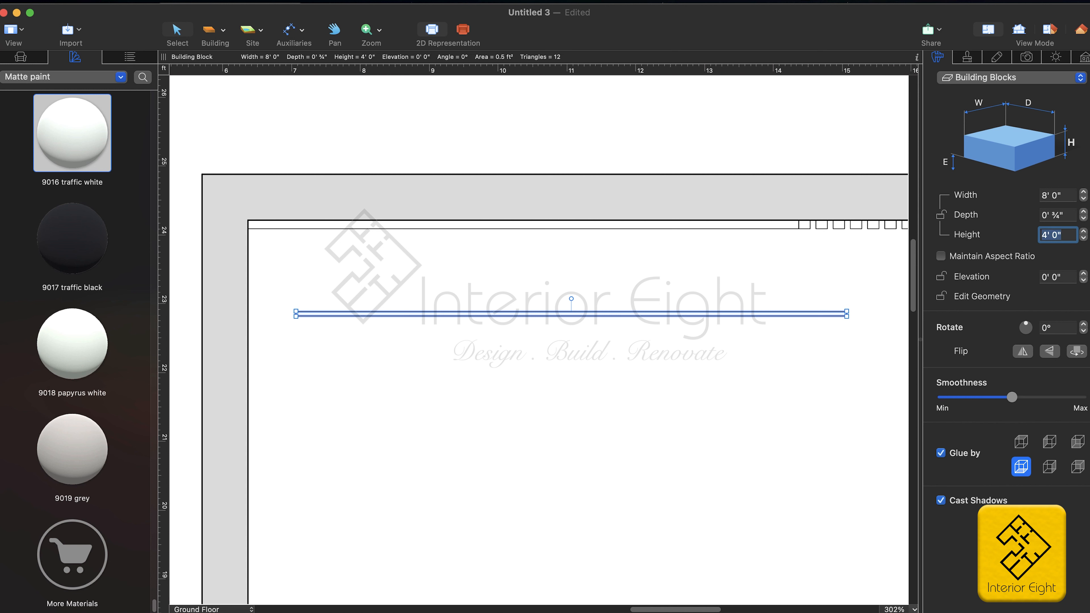
pyautogui.moveTo(531, 314); pyautogui.dragTo(537, 232)
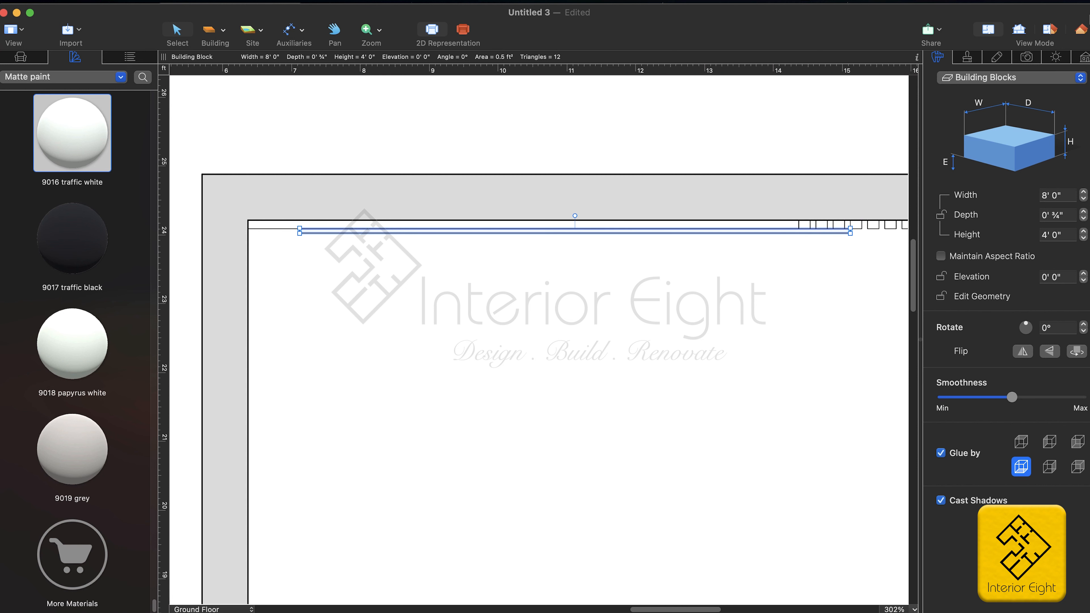
# Step: In the 3D view, set the 8' wide block's elevation to 3' 6"
pyautogui.click(1079, 31)
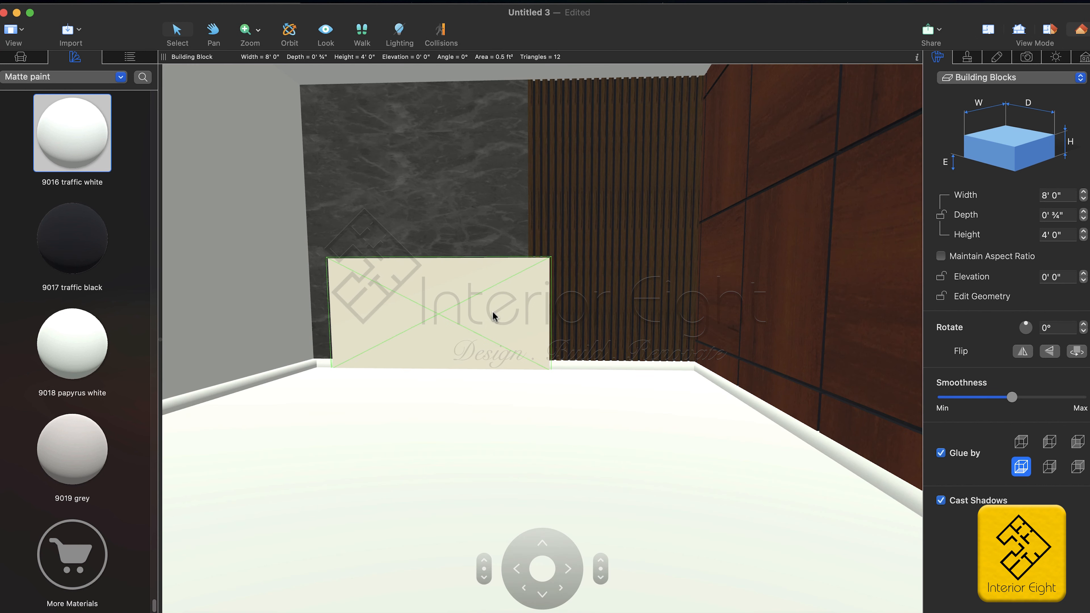
pyautogui.click(1053, 277)
pyautogui.write("3'6")
pyautogui.press('Return')
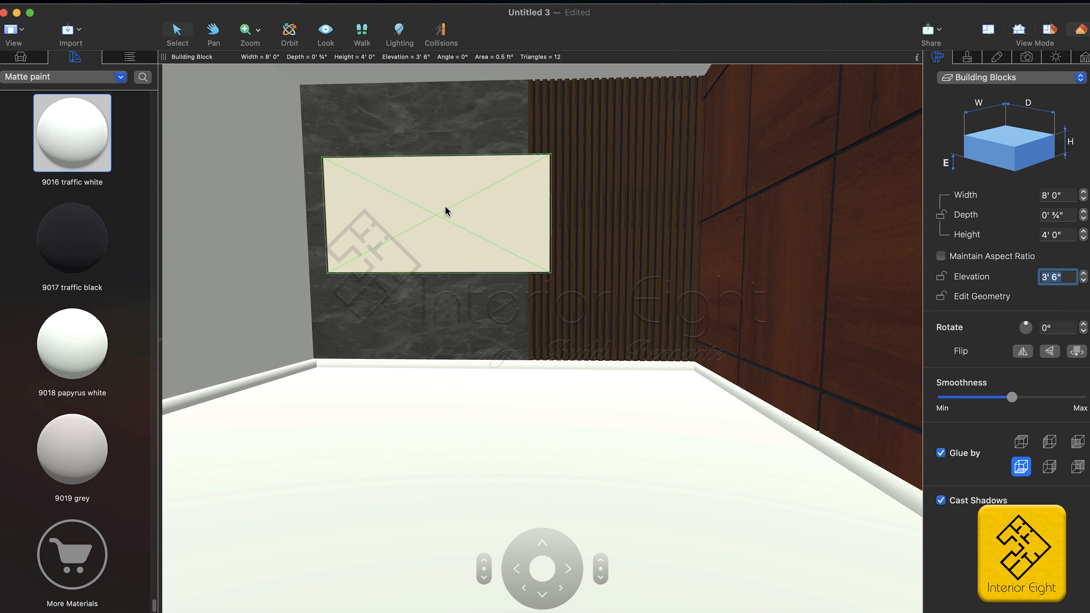
# Step: Apply the white grey-veined marble Polished...Solid 4 1 1 to all three surfaces of the raised block
pyautogui.click(118, 77)
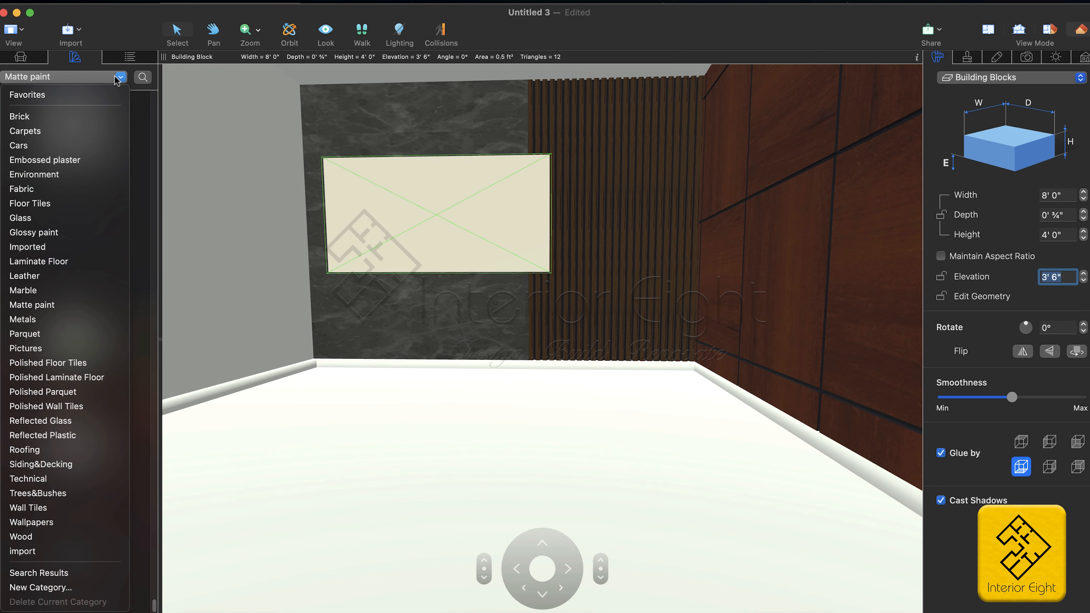
pyautogui.click(40, 295)
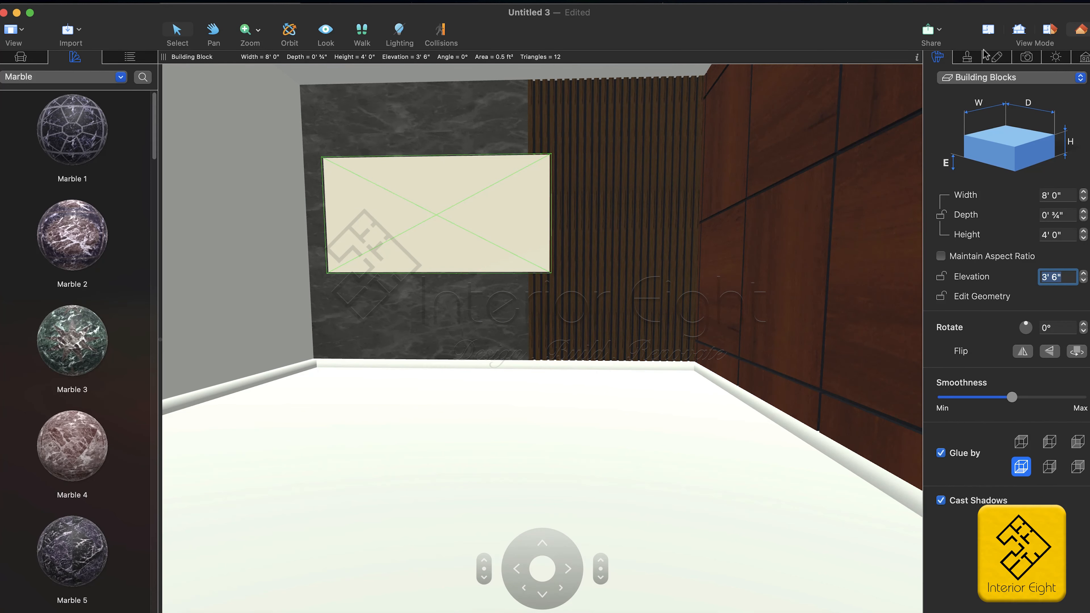
pyautogui.click(968, 59)
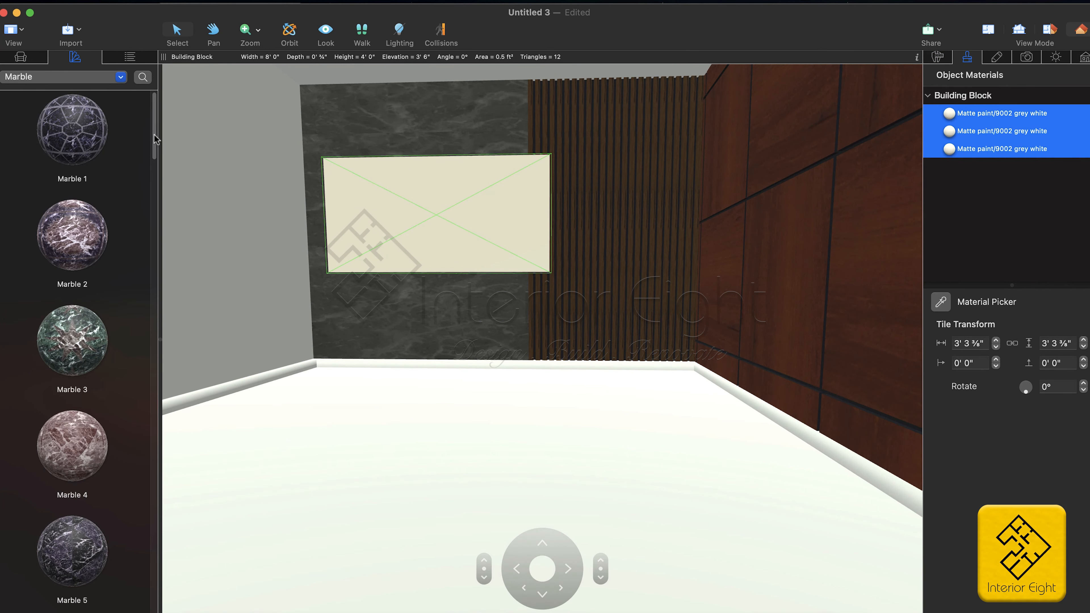
pyautogui.moveTo(154, 139); pyautogui.dragTo(143, 584)
pyautogui.scroll(-2, 143, 583)
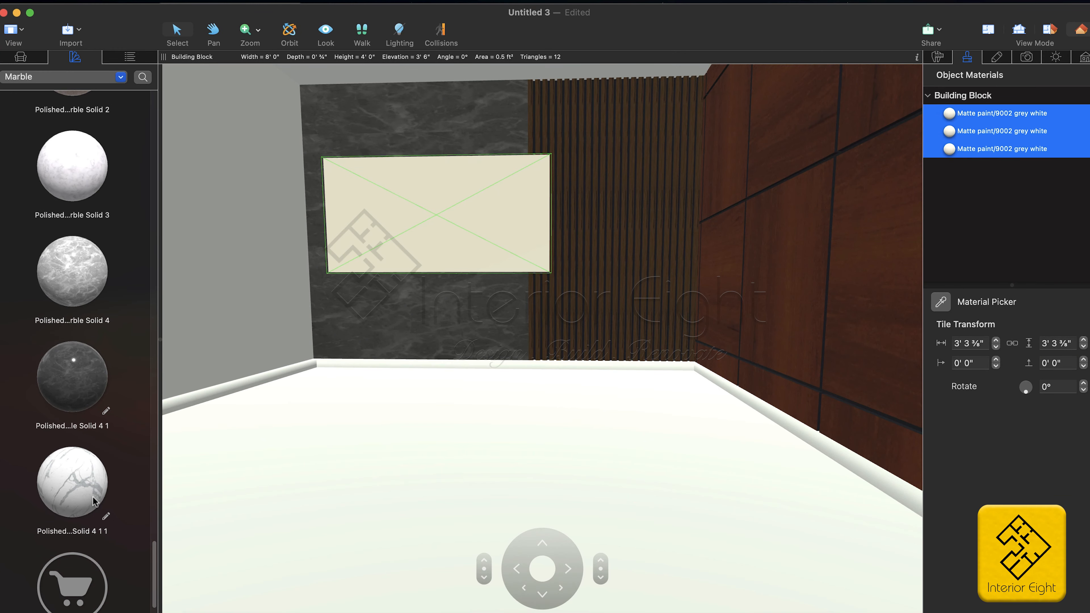
pyautogui.click(94, 481)
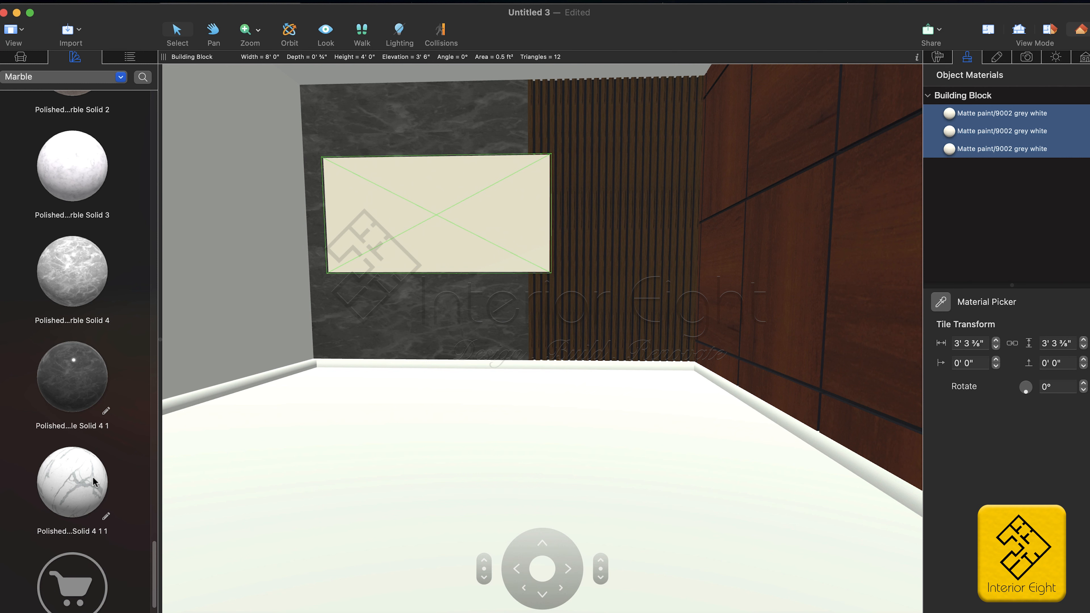
pyautogui.moveTo(94, 481); pyautogui.dragTo(983, 130)
pyautogui.click(594, 462)
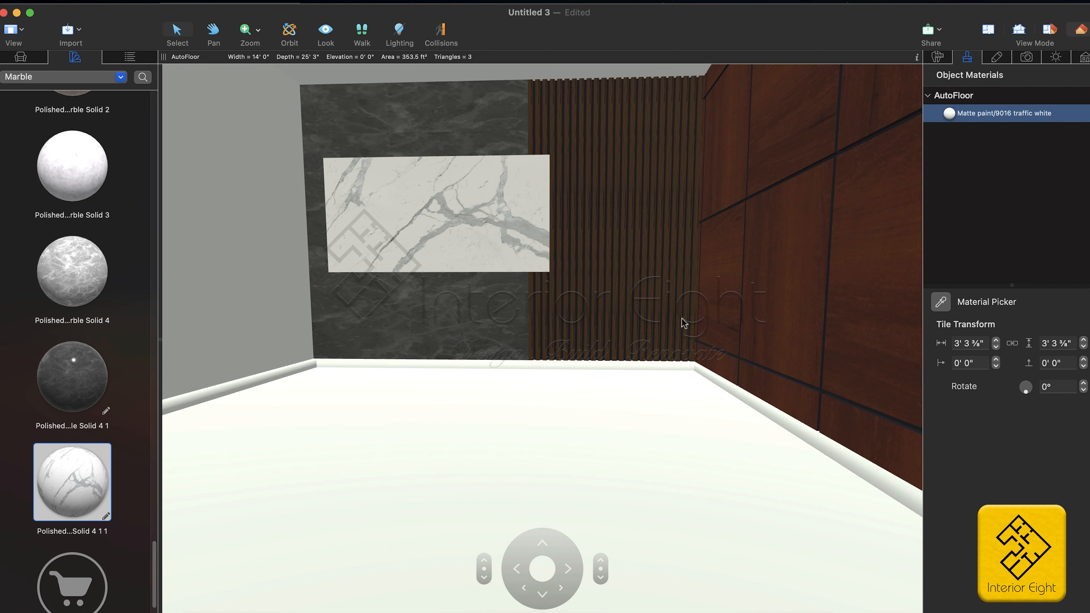
# Step: In the 2D plan, draw a building block about 13' 11" wide in front of the feature wall, stretched to the side wall, and move it nearer the feature wall
pyautogui.click(985, 35)
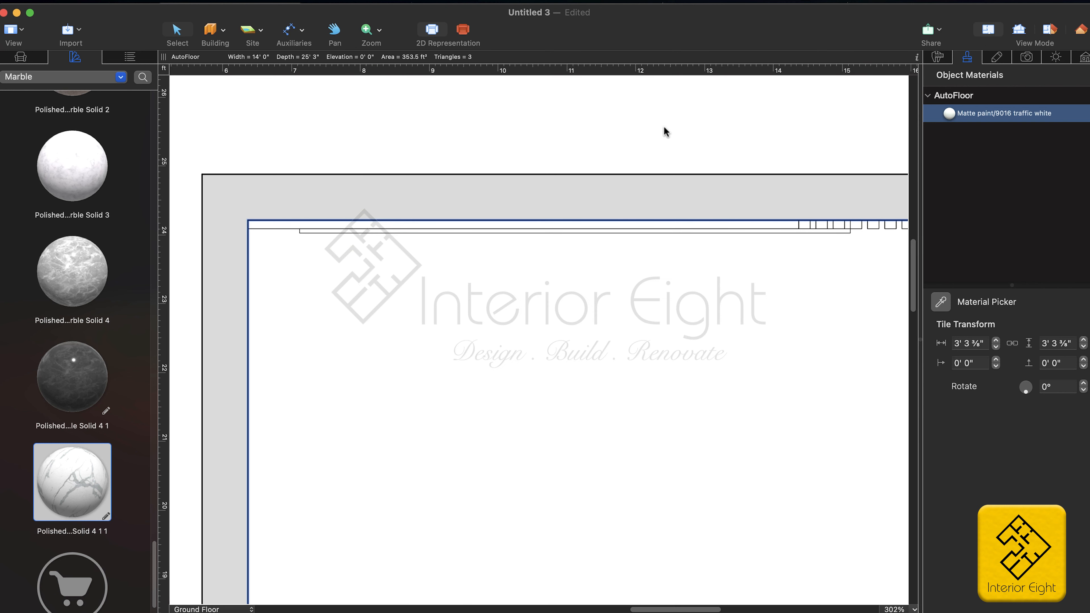
pyautogui.scroll(-5, 441, 253)
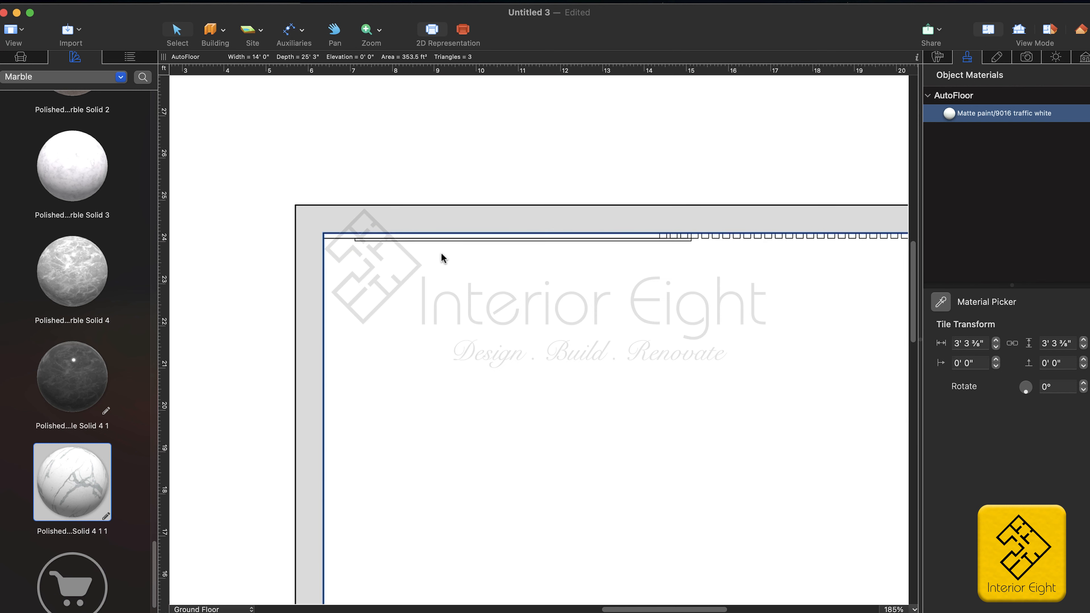
pyautogui.scroll(-2, 441, 252)
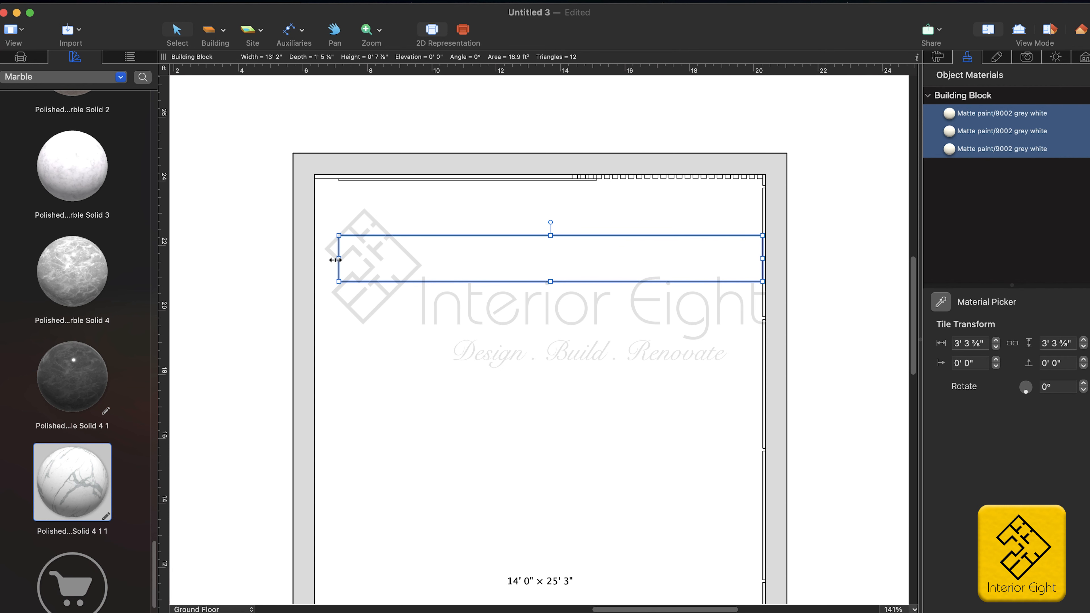
pyautogui.moveTo(335, 258); pyautogui.dragTo(315, 259)
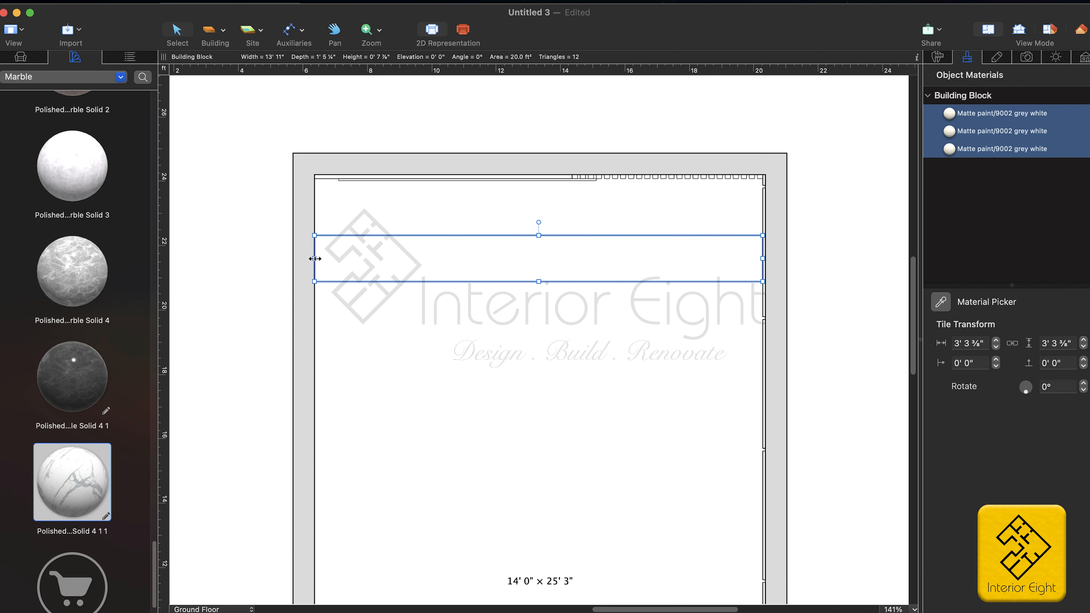
pyautogui.click(939, 57)
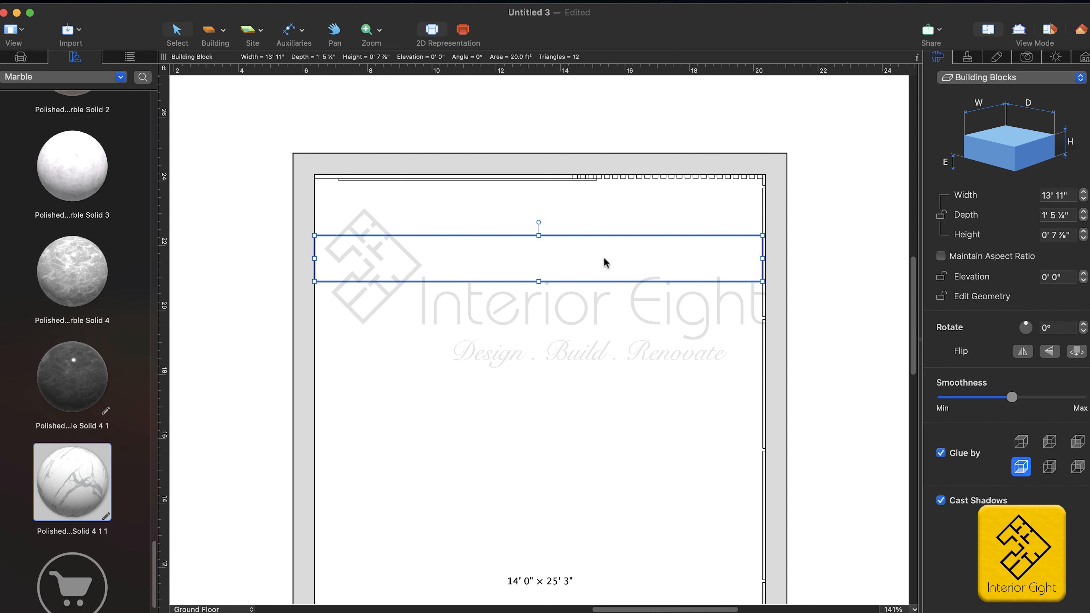
pyautogui.moveTo(605, 260); pyautogui.dragTo(604, 238)
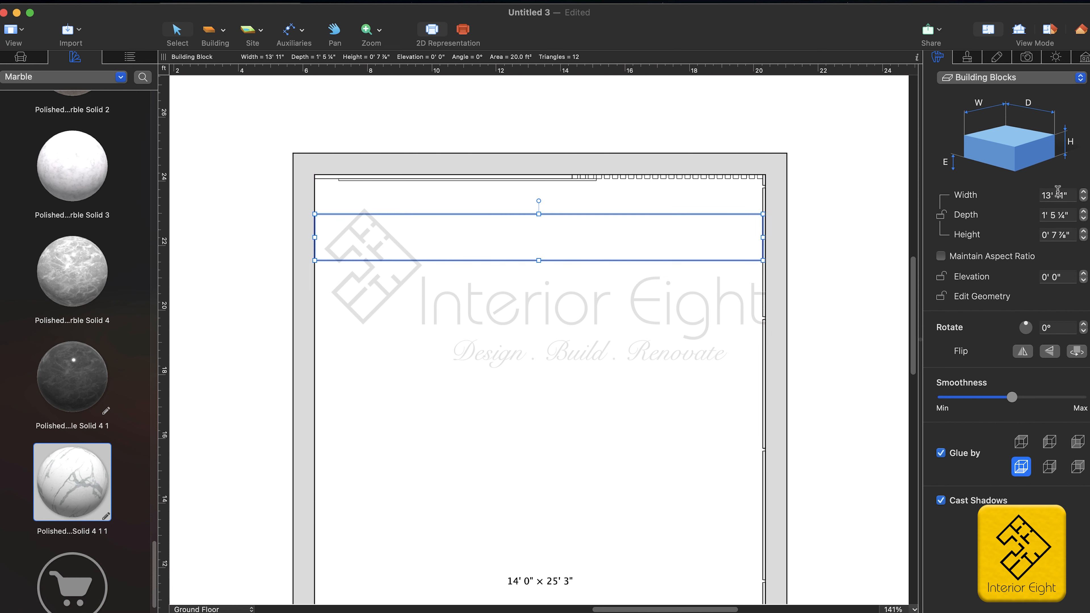
# Step: Set the long block's depth to 10" and its height to 1"
pyautogui.click(1066, 217)
pyautogui.write('10')
pyautogui.press('Return')
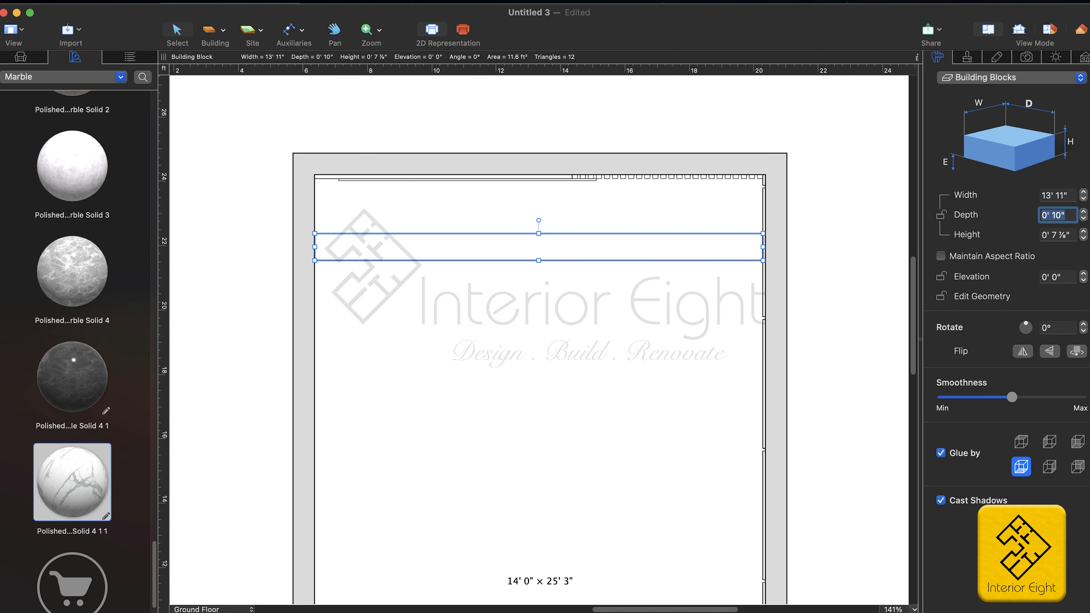
pyautogui.click(1065, 232)
pyautogui.write('1')
pyautogui.press('Return')
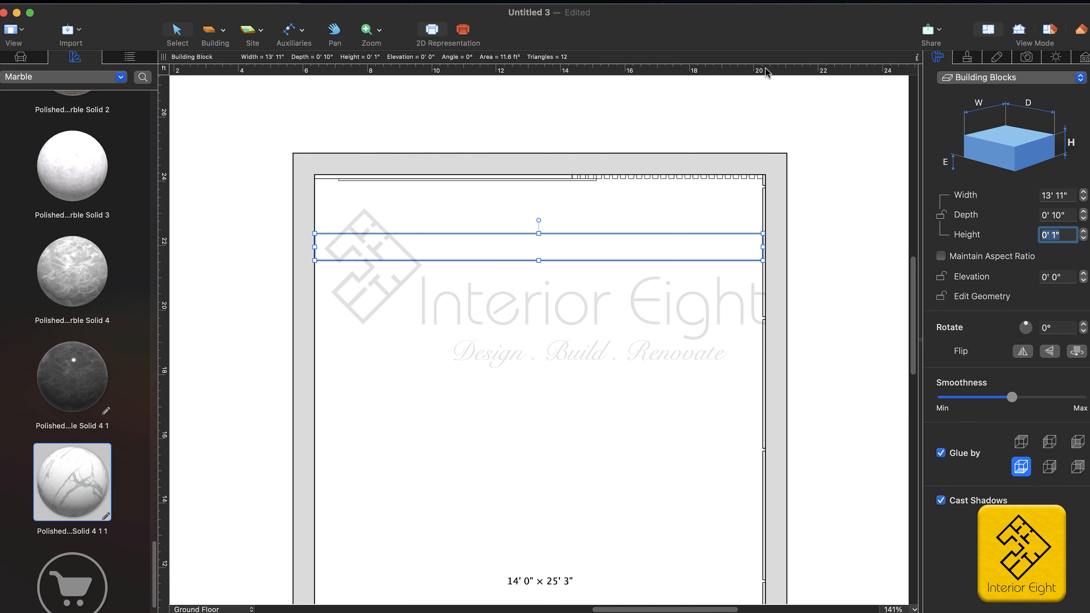
# Step: Check the long board in 3D, then duplicate it in the 2D plan and place the copy farther from the feature wall
pyautogui.click(1081, 29)
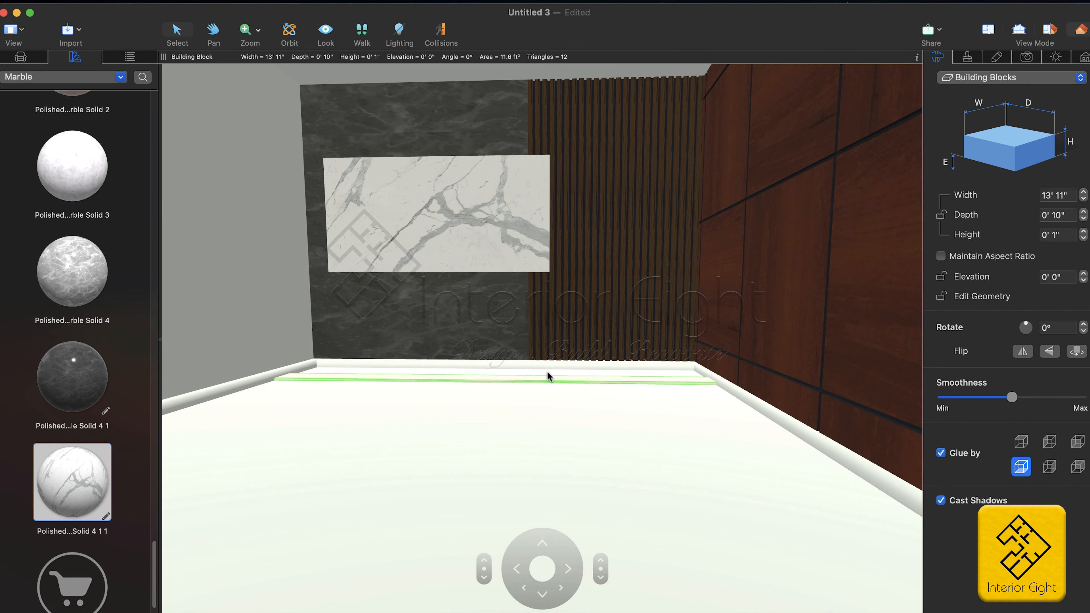
pyautogui.click(982, 31)
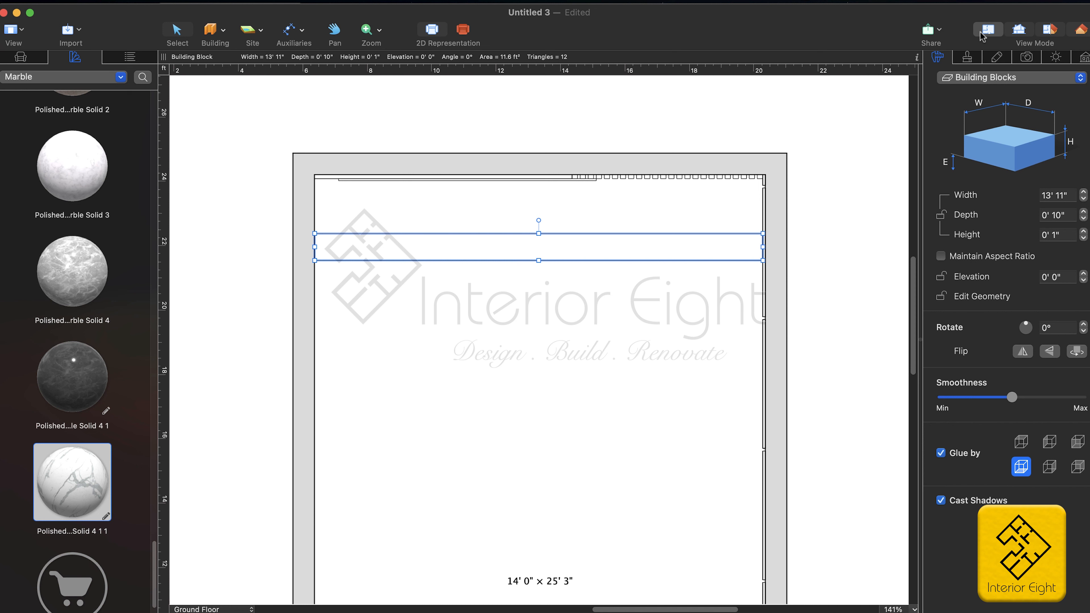
pyautogui.press('super+v')
pyautogui.moveTo(616, 332)
pyautogui.mouseDown()
pyautogui.moveTo(625, 315)
pyautogui.moveTo(615, 325)
pyautogui.mouseUp()
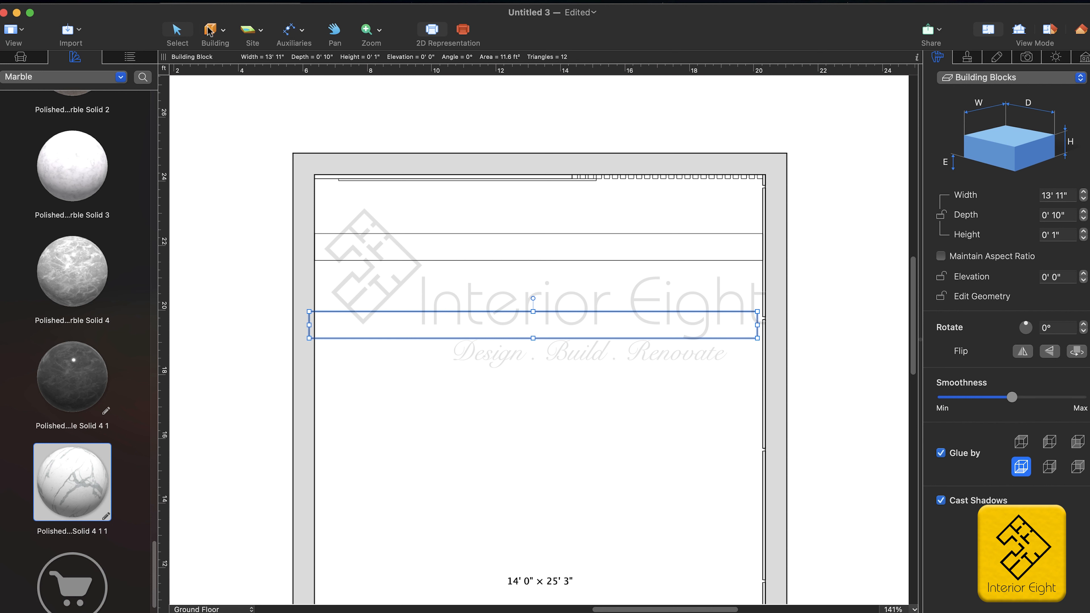
# Step: Draw a small building block between the two long boards and set its width to 1"
pyautogui.click(223, 31)
pyautogui.click(214, 237)
pyautogui.moveTo(339, 275); pyautogui.dragTo(351, 295)
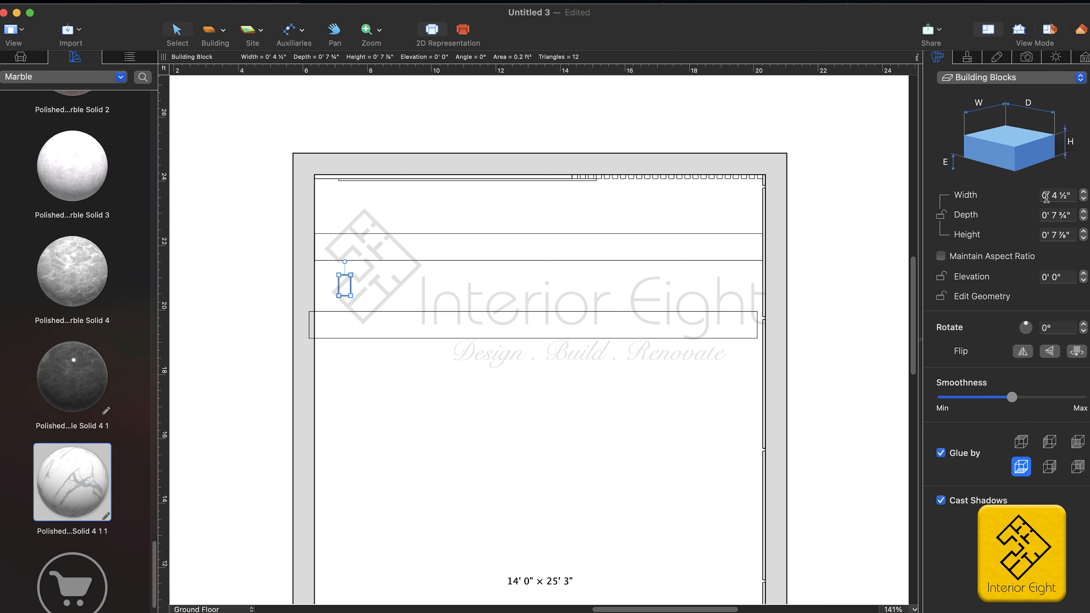
pyautogui.click(1076, 196)
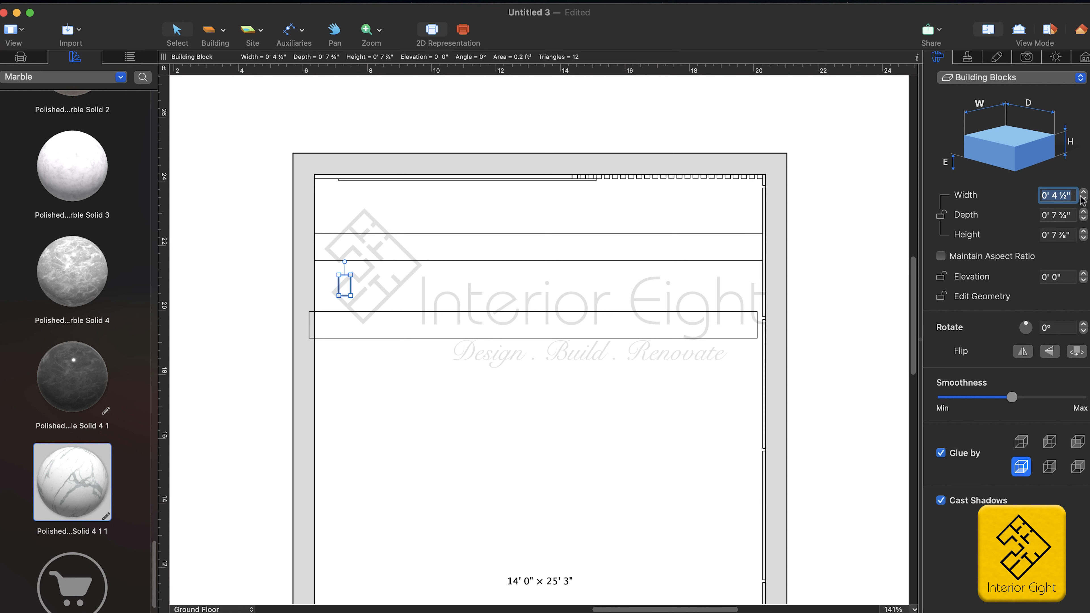
pyautogui.write('1')
pyautogui.press('Return')
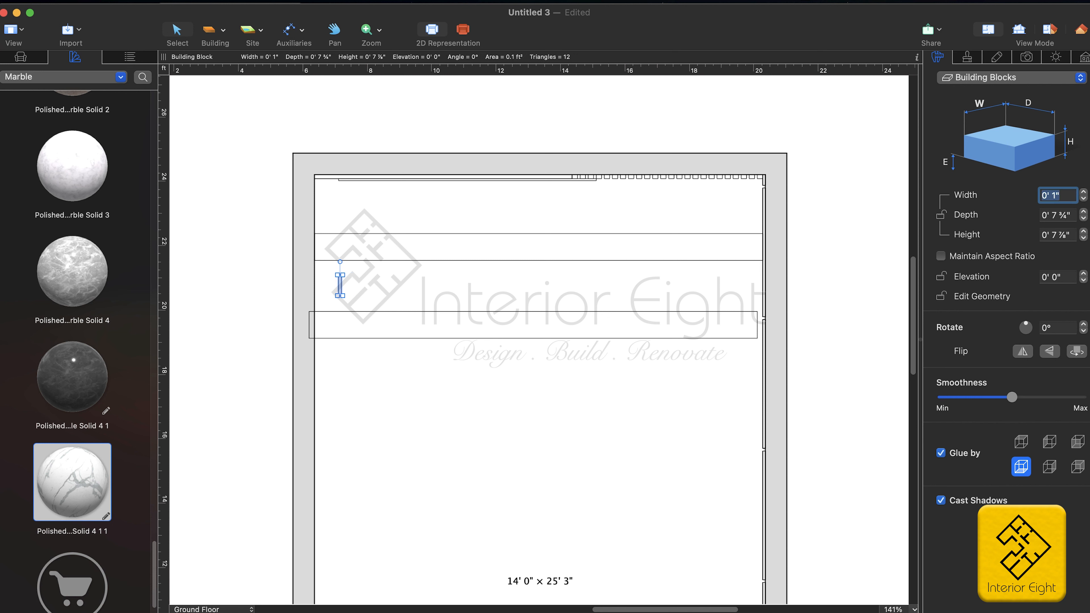
# Step: Set the small block's depth and height to 10" each
pyautogui.press('Tab')
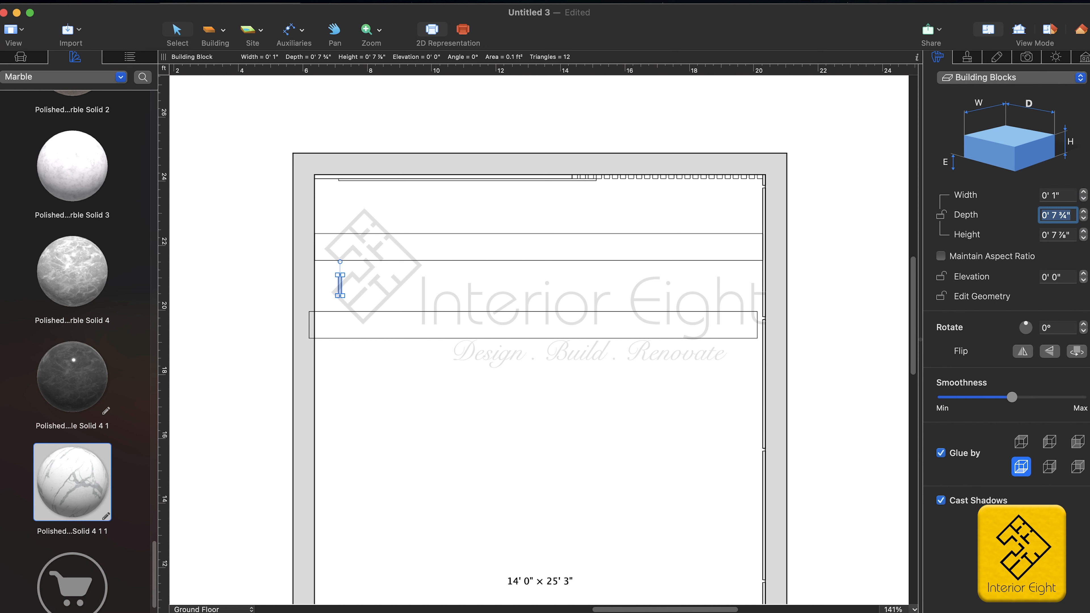
pyautogui.write('10')
pyautogui.press('Return')
pyautogui.press('Tab')
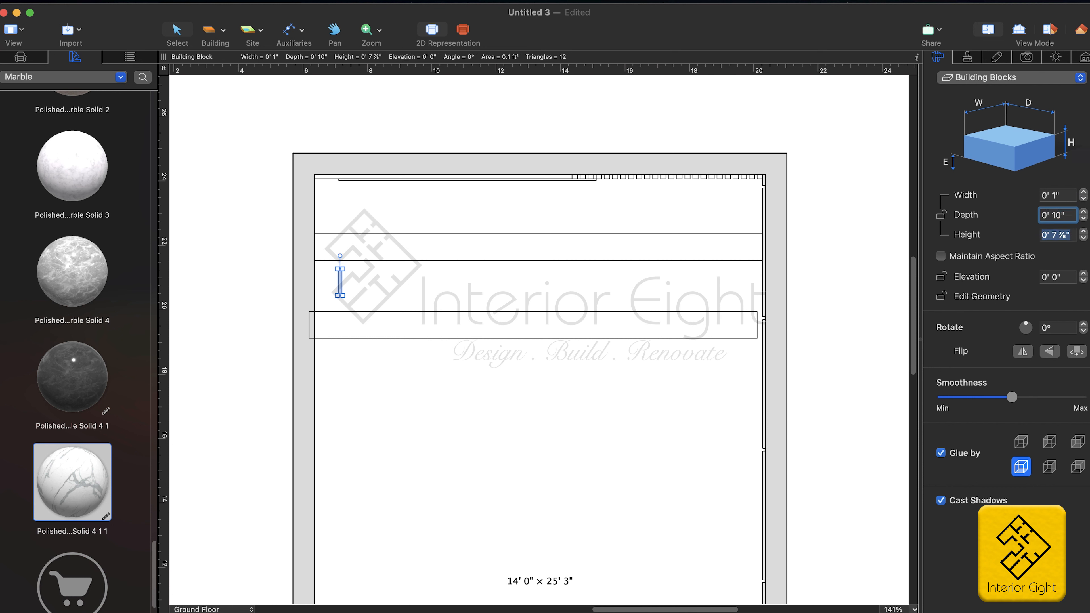
pyautogui.write('10')
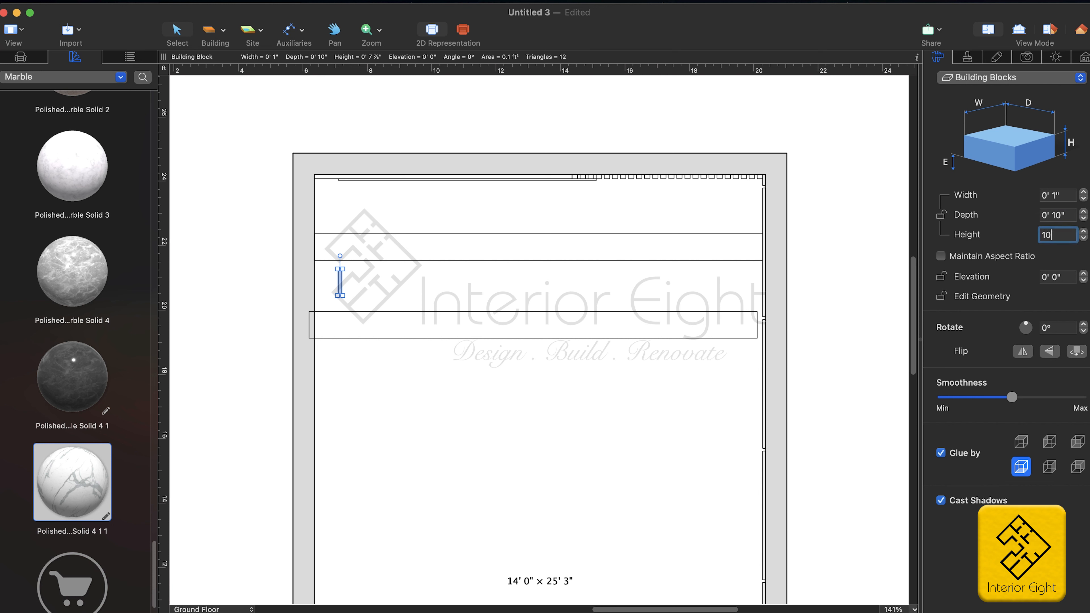
pyautogui.press('Return')
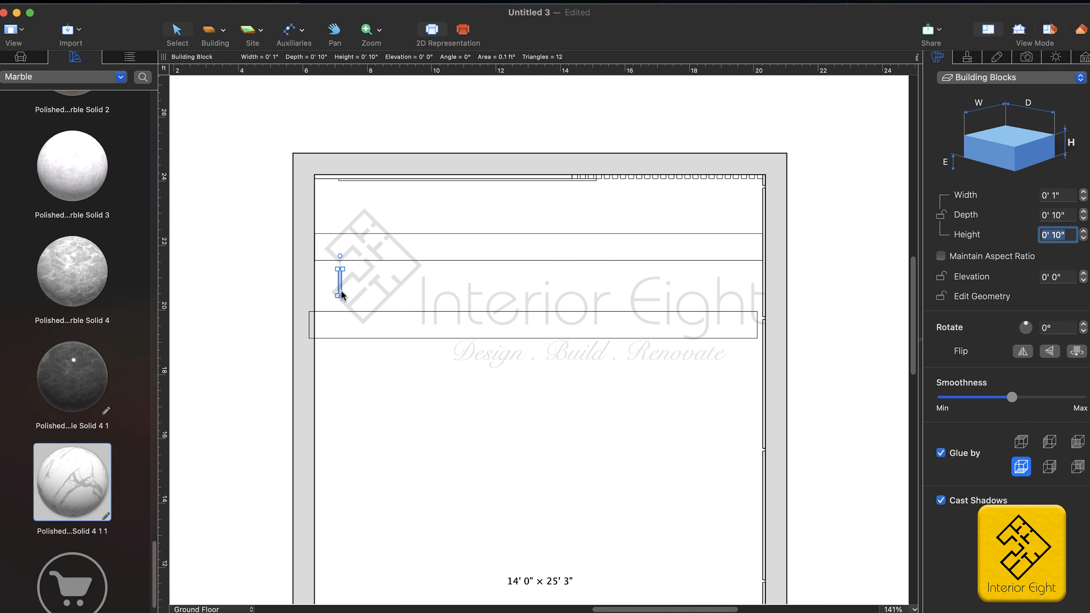
# Step: Duplicate the small upright block and place one upright at each end of the long board nearer the feature wall
pyautogui.moveTo(342, 295); pyautogui.dragTo(744, 289)
pyautogui.moveTo(386, 280); pyautogui.dragTo(318, 243)
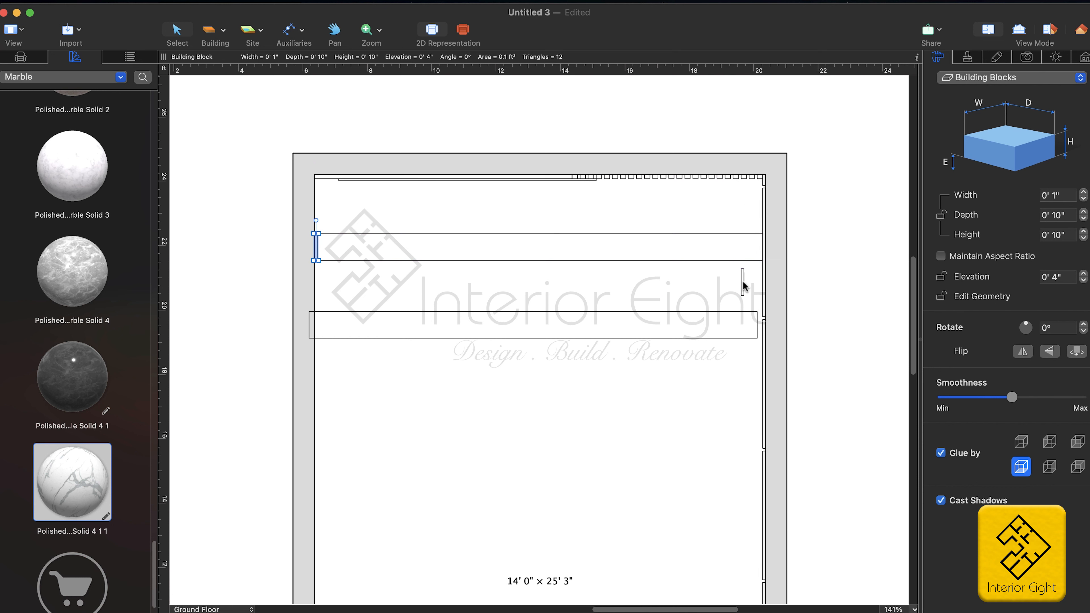
pyautogui.moveTo(744, 287); pyautogui.dragTo(760, 249)
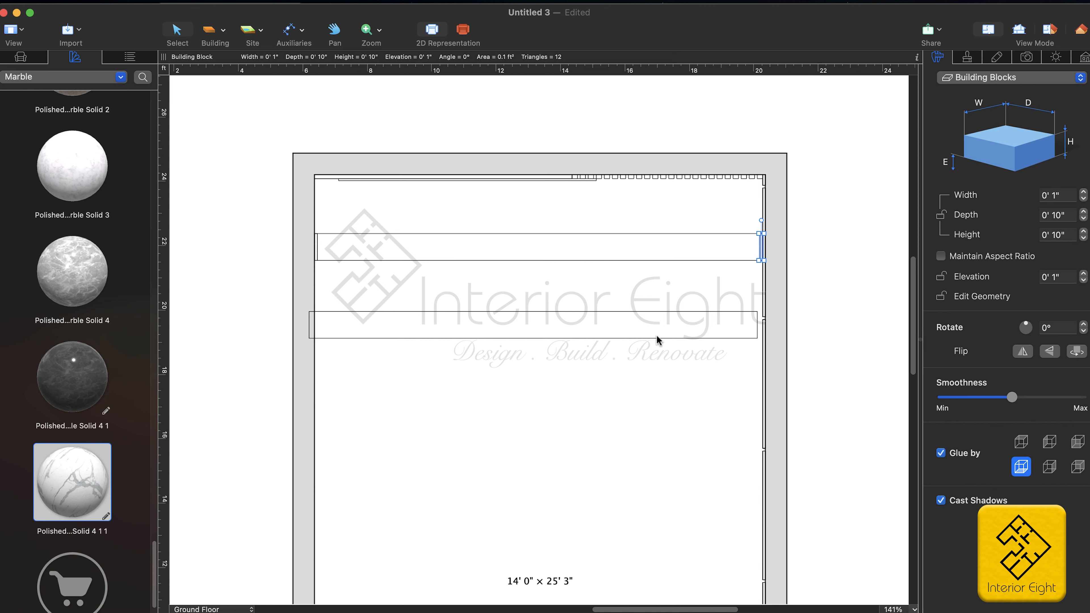
# Step: Move the copied long board exactly over the first one and raise its elevation to 12" in the 3D view
pyautogui.moveTo(661, 338); pyautogui.dragTo(660, 260)
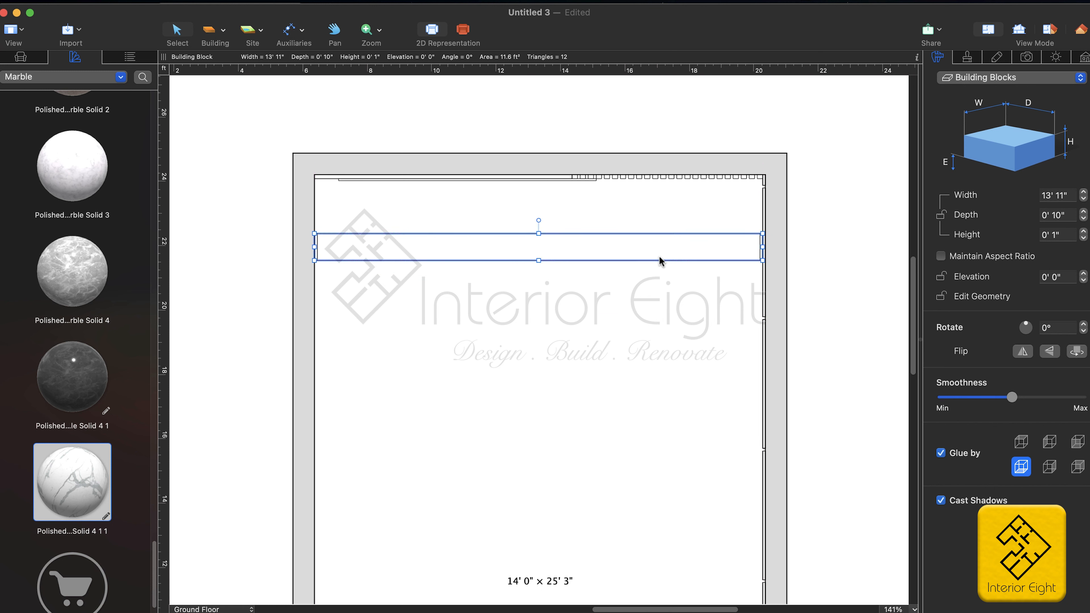
pyautogui.click(1083, 28)
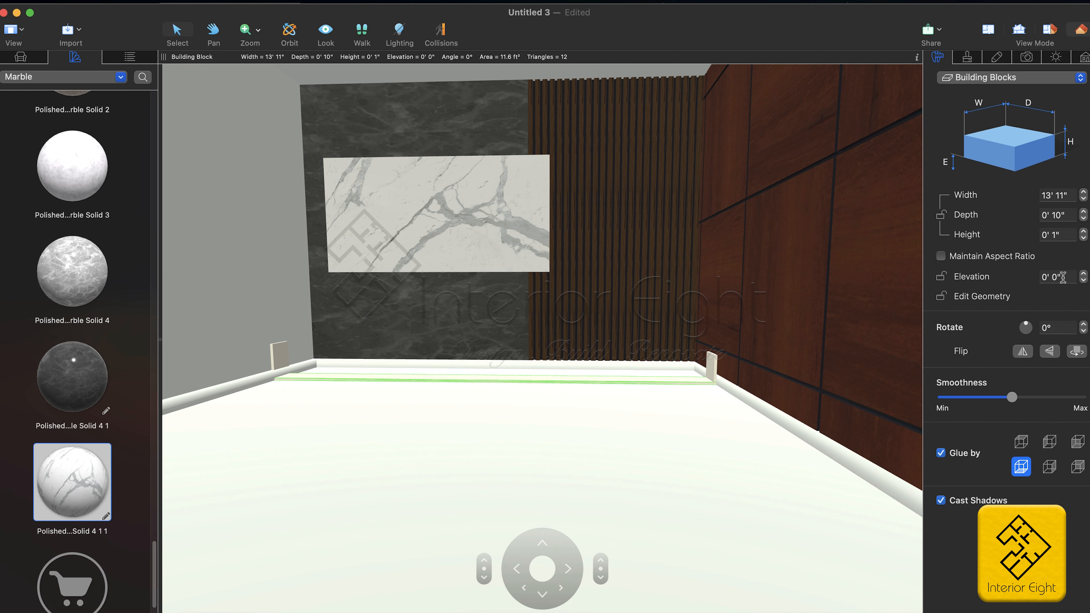
pyautogui.click(1038, 279)
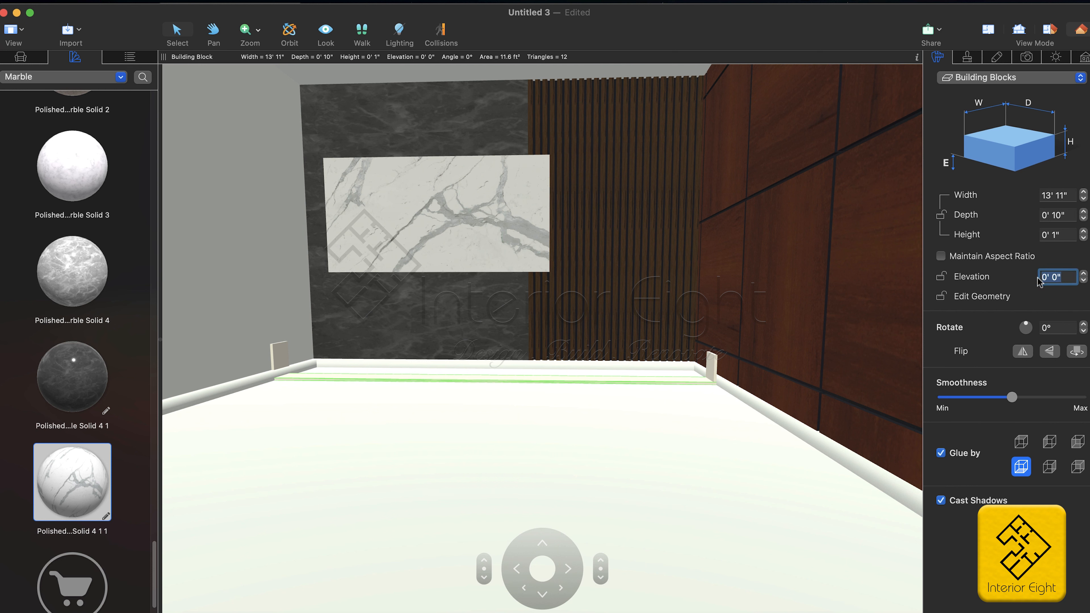
pyautogui.write('12')
pyautogui.press('Return')
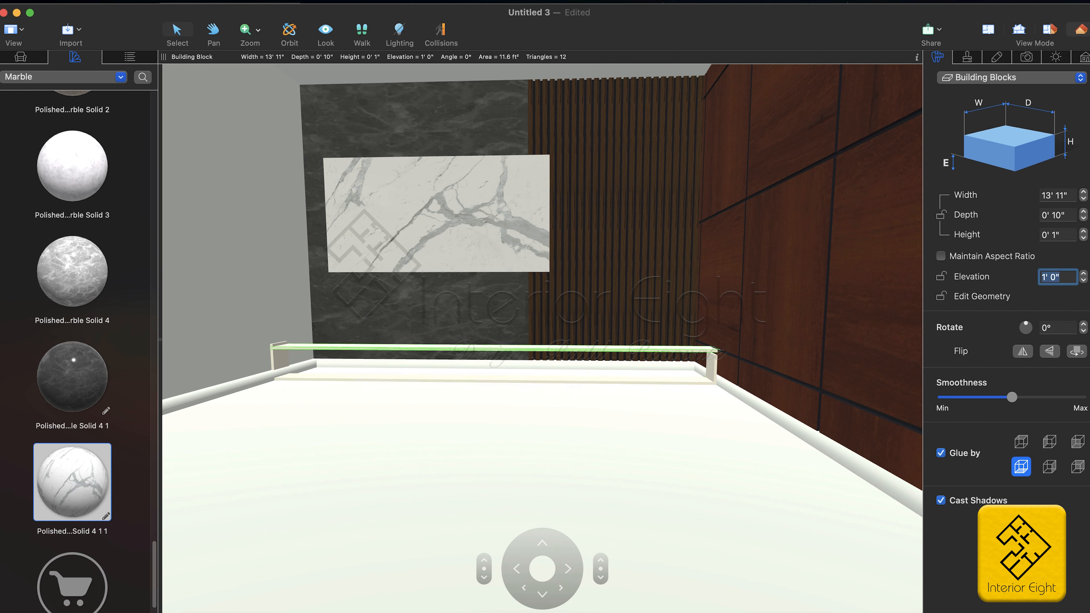
# Step: Set the elevation of the upright at the plain side wall's end to 1"
pyautogui.click(281, 361)
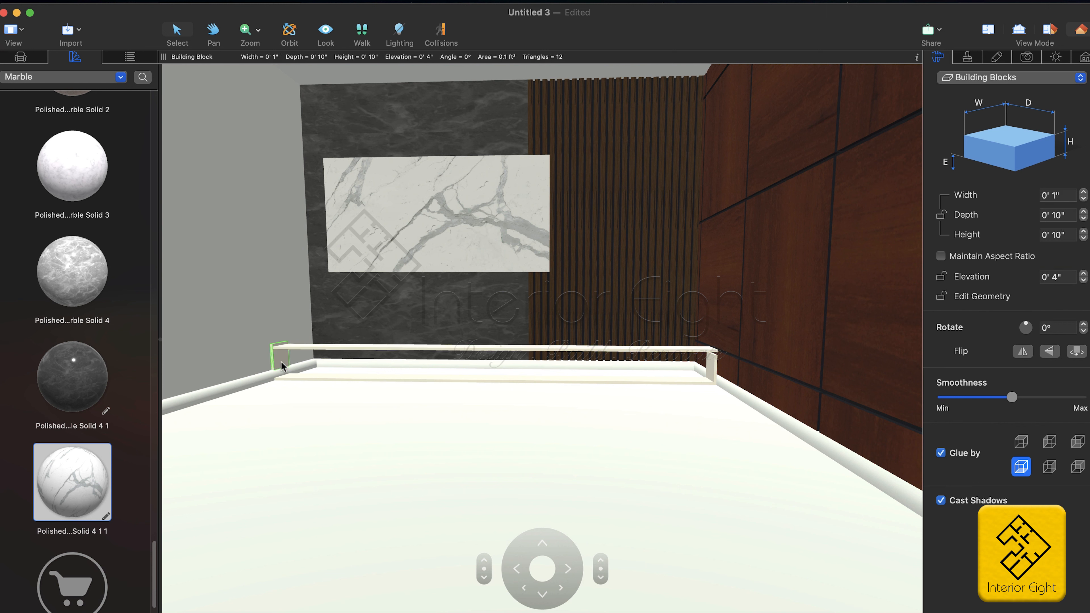
pyautogui.click(1063, 277)
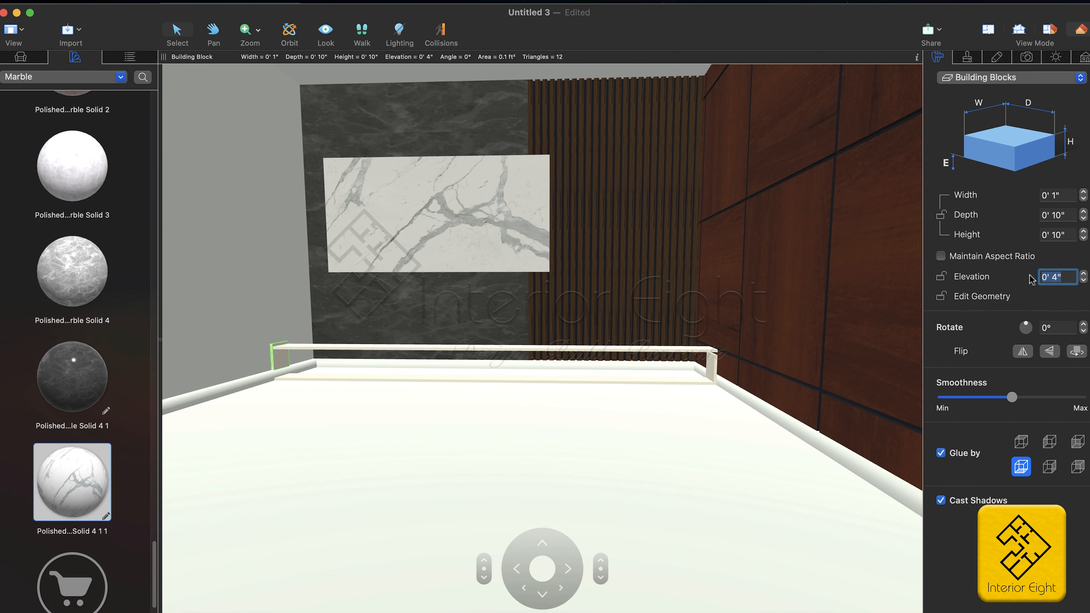
pyautogui.write('0')
pyautogui.press('Return')
pyautogui.write('1')
pyautogui.press('Return')
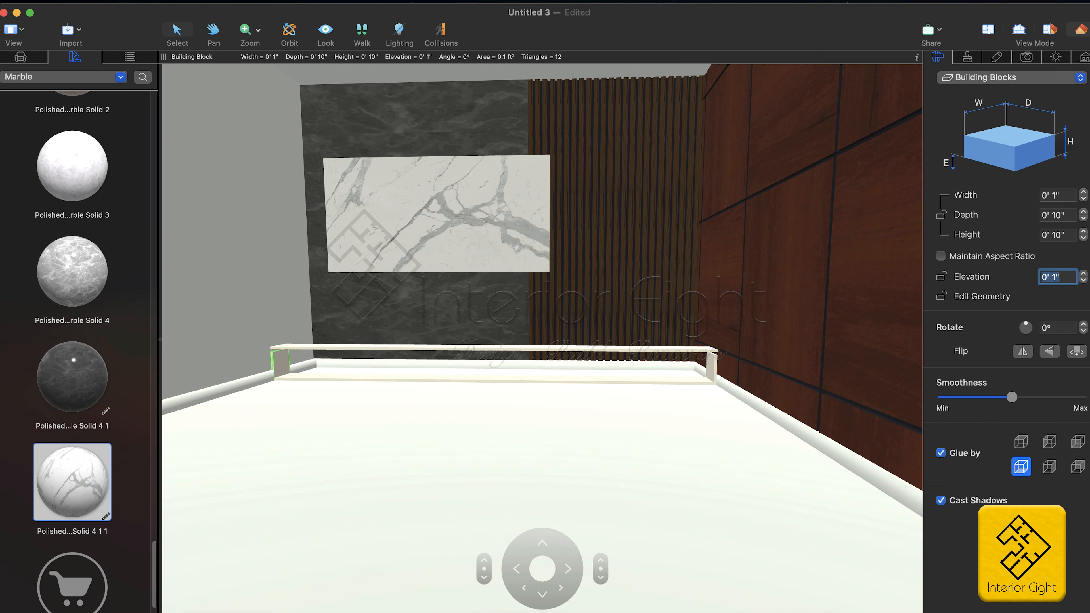
# Step: Lower the console's long upper board to an elevation of 11"
pyautogui.click(714, 366)
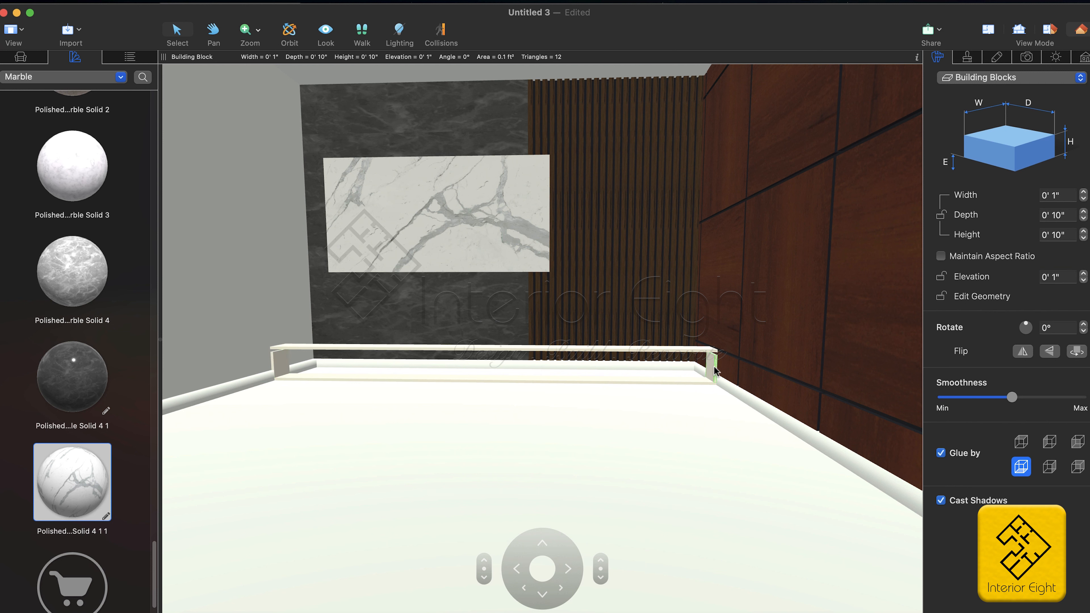
pyautogui.click(478, 347)
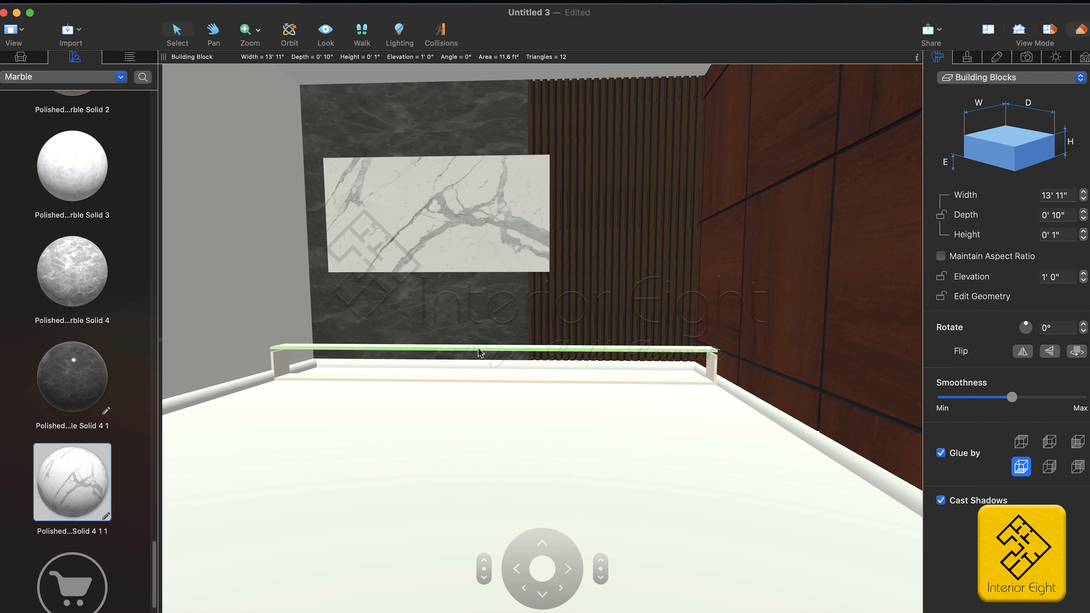
pyautogui.click(1082, 282)
pyautogui.click(1083, 281)
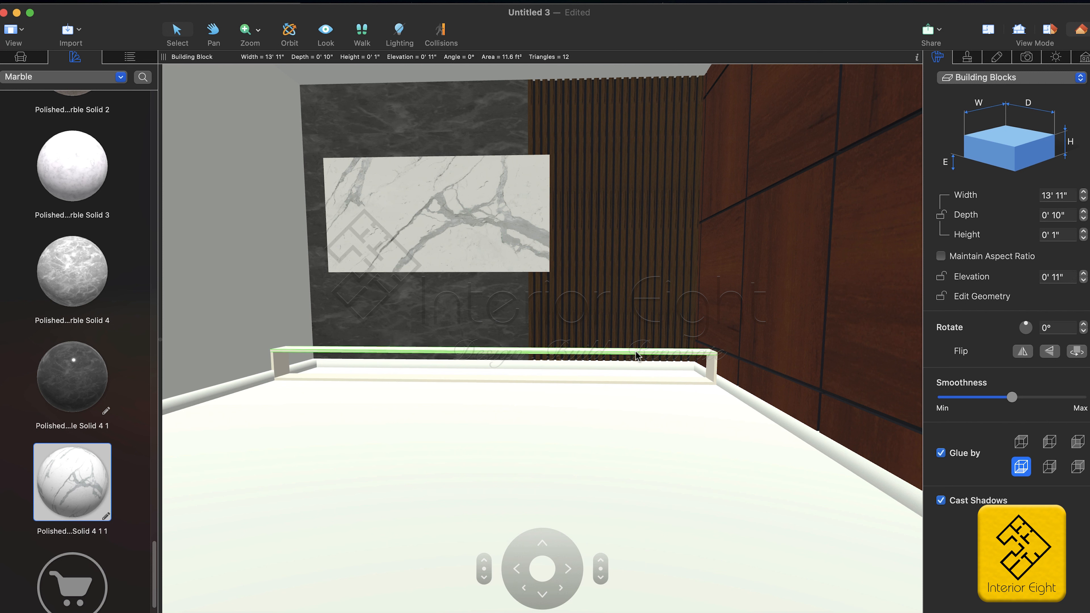
pyautogui.click(594, 421)
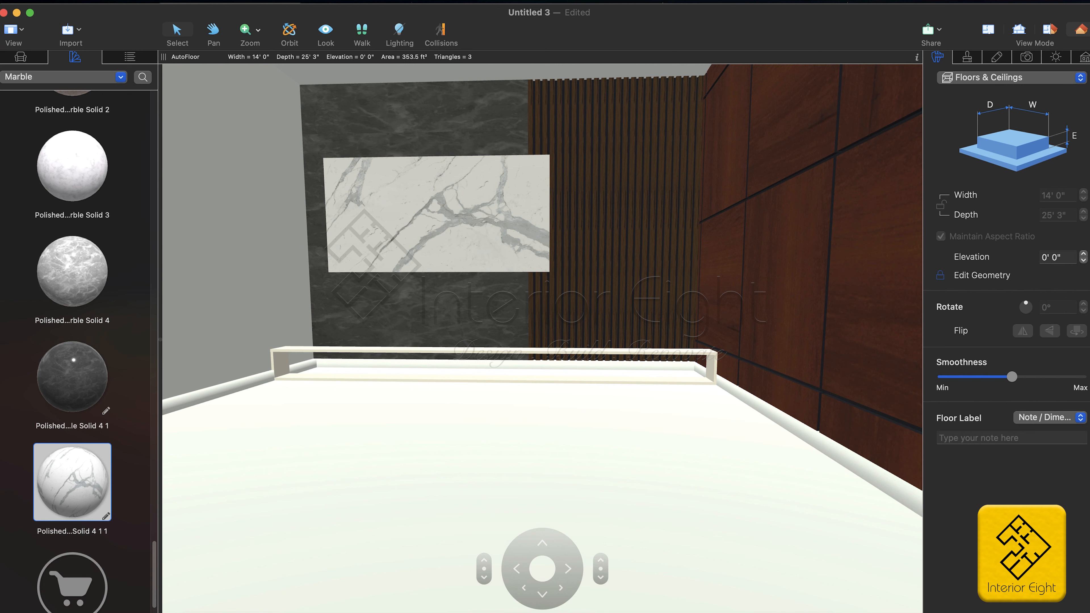
# Step: Draw a long rectangular building block between the feature wall and the console in the 2D plan, stretching it to 13' 11" wide at the plain side wall
pyautogui.click(987, 29)
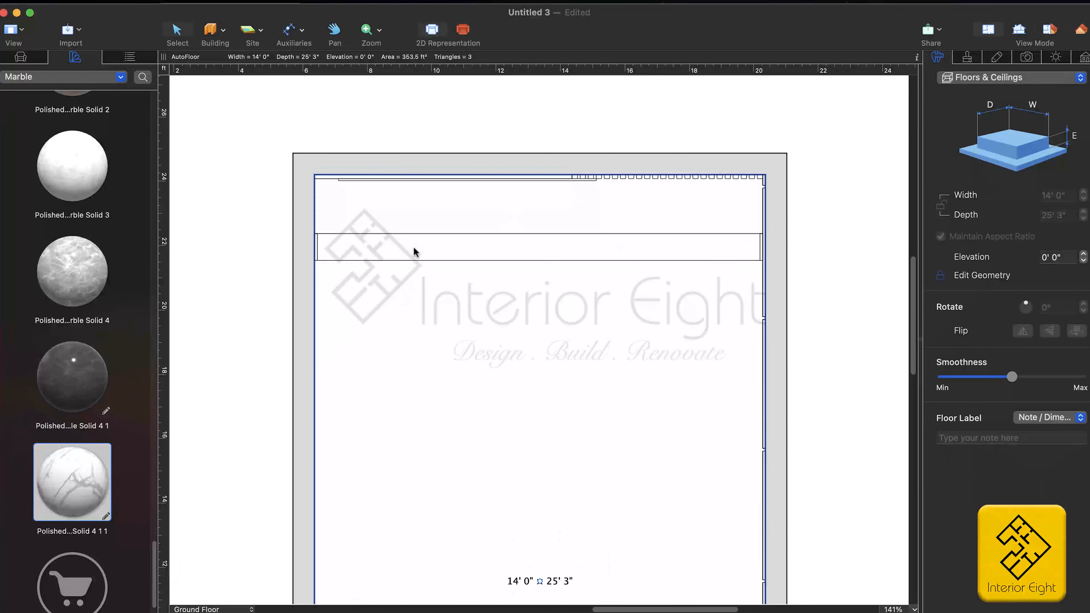
pyautogui.click(218, 38)
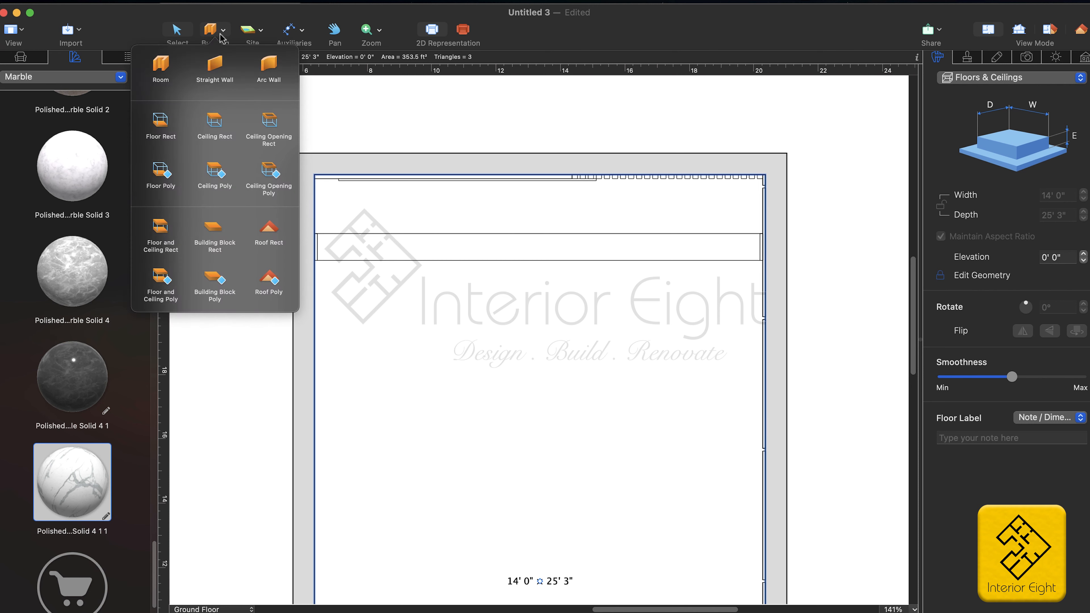
pyautogui.click(217, 237)
pyautogui.moveTo(330, 189)
pyautogui.mouseDown()
pyautogui.moveTo(482, 224)
pyautogui.moveTo(730, 217)
pyautogui.moveTo(768, 231)
pyautogui.moveTo(755, 210)
pyautogui.mouseUp()
pyautogui.scroll(5, 764, 229)
pyautogui.scroll(2, 666, 272)
pyautogui.hscroll(-10, 669, 273)
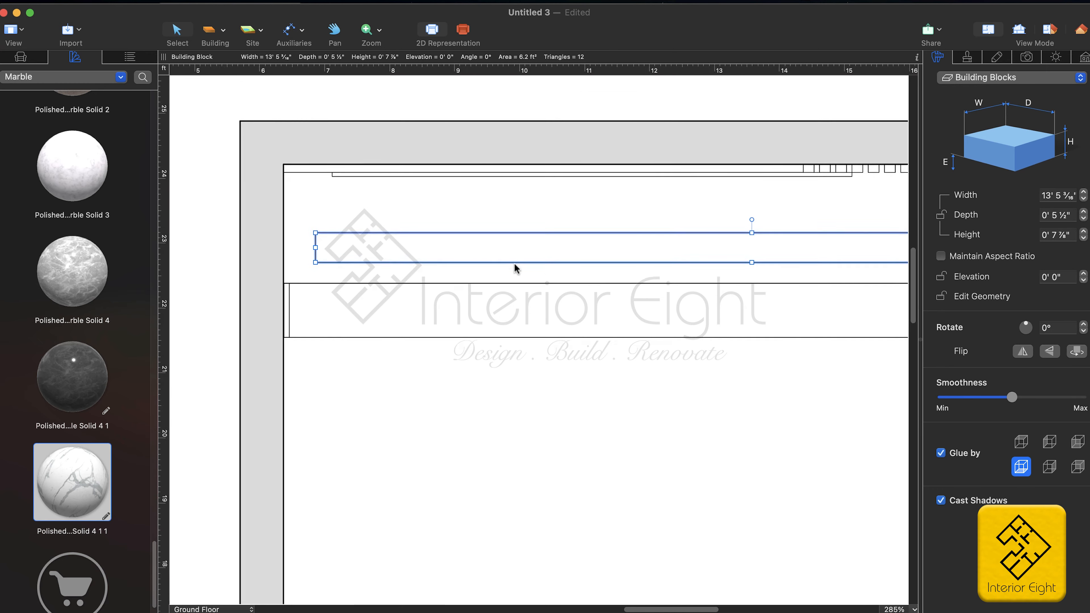
pyautogui.moveTo(317, 247); pyautogui.dragTo(293, 246)
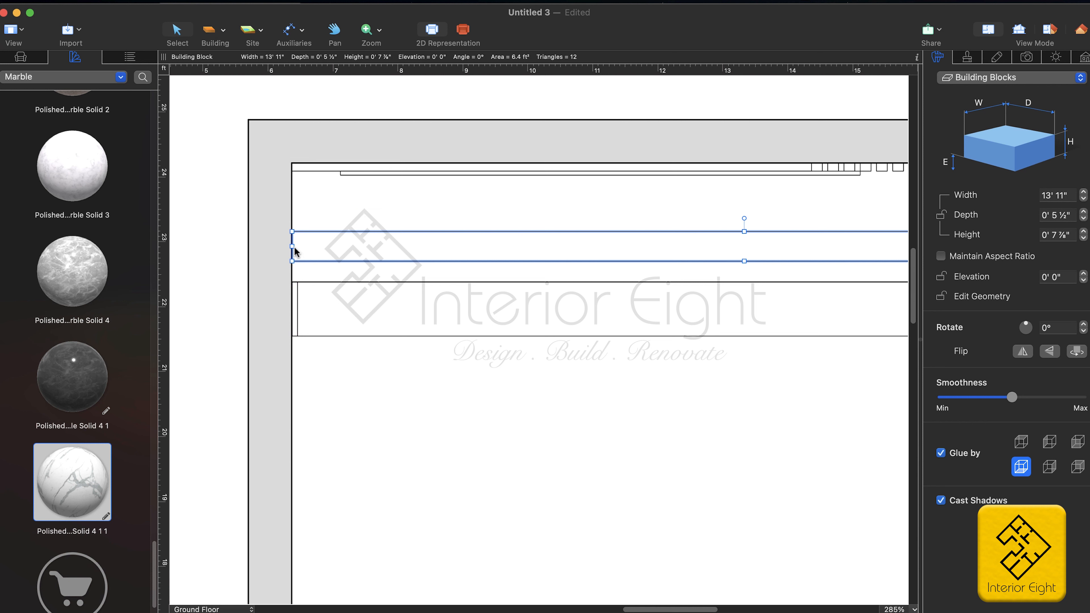
# Step: Set the new long block's depth to 0.5" and its height to 12"
pyautogui.click(1057, 217)
pyautogui.write('.3')
pyautogui.press('BackSpace')
pyautogui.write('6')
pyautogui.press('BackSpace')
pyautogui.write('5')
pyautogui.press('Return')
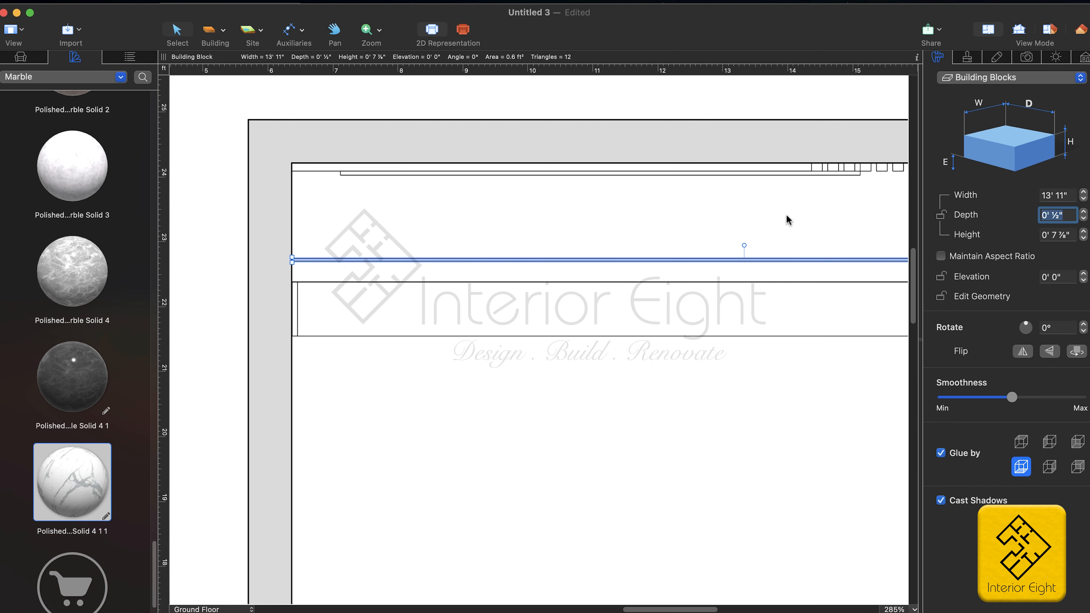
pyautogui.press('Tab')
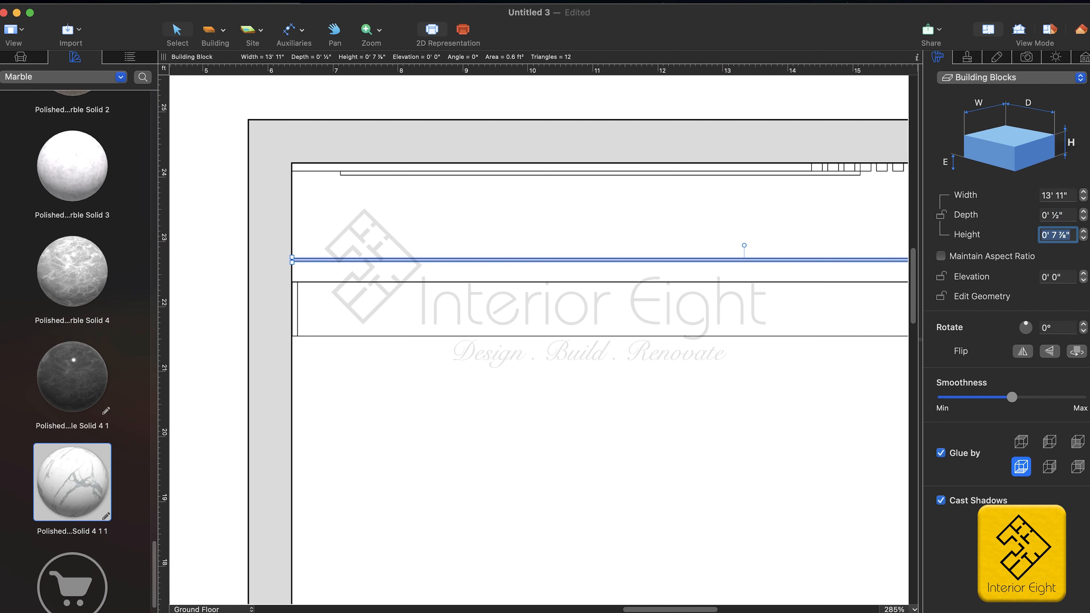
pyautogui.write('12')
pyautogui.press('Return')
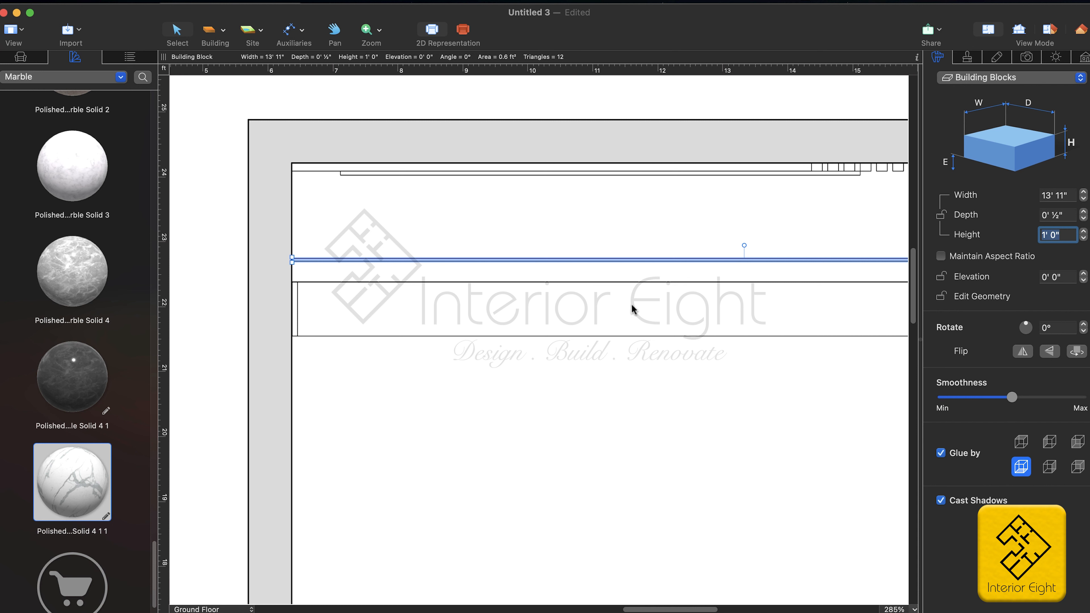
# Step: Move the thin back board against the console's rear edge and check it in the 3D view
pyautogui.moveTo(591, 260); pyautogui.dragTo(592, 281)
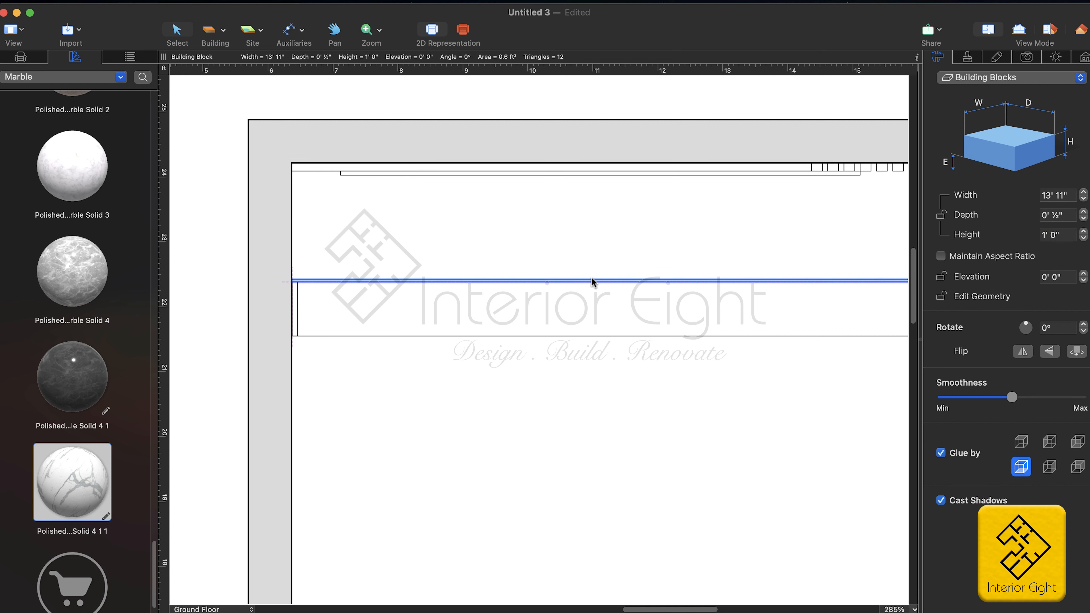
pyautogui.press('super+2')
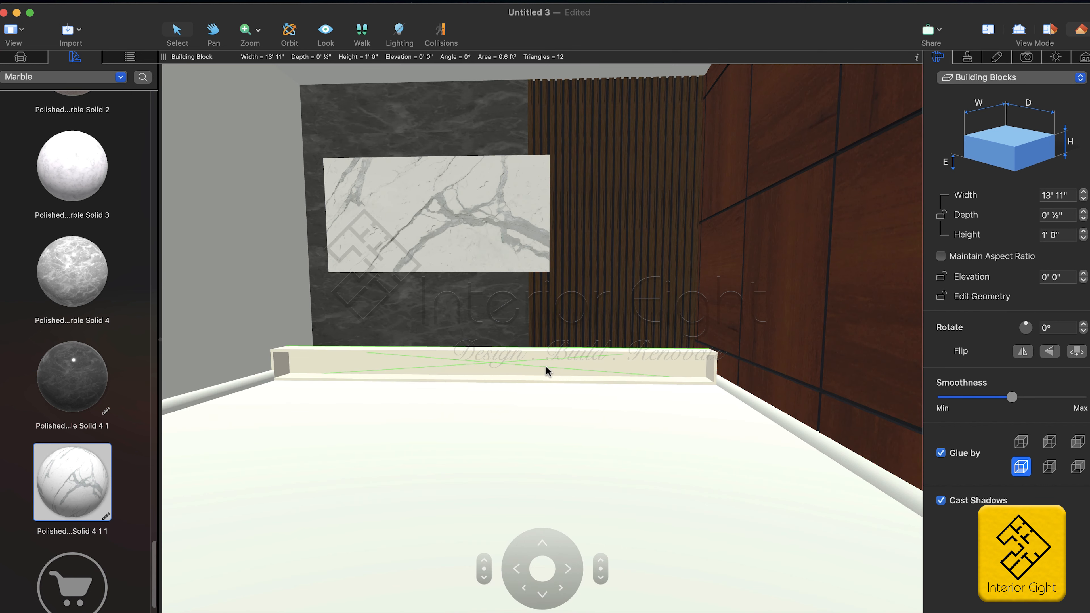
pyautogui.click(532, 400)
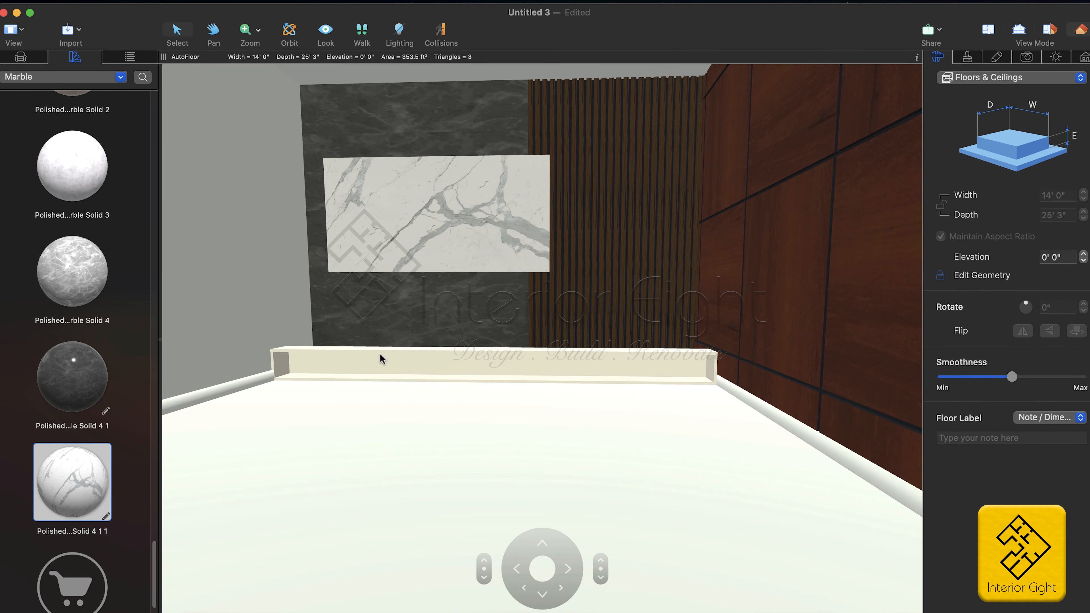
# Step: Group the five console boards and shift the group slightly away from the feature wall
pyautogui.click(277, 369)
pyautogui.keyDown('shift'); pyautogui.click(300, 358); pyautogui.keyUp('shift')
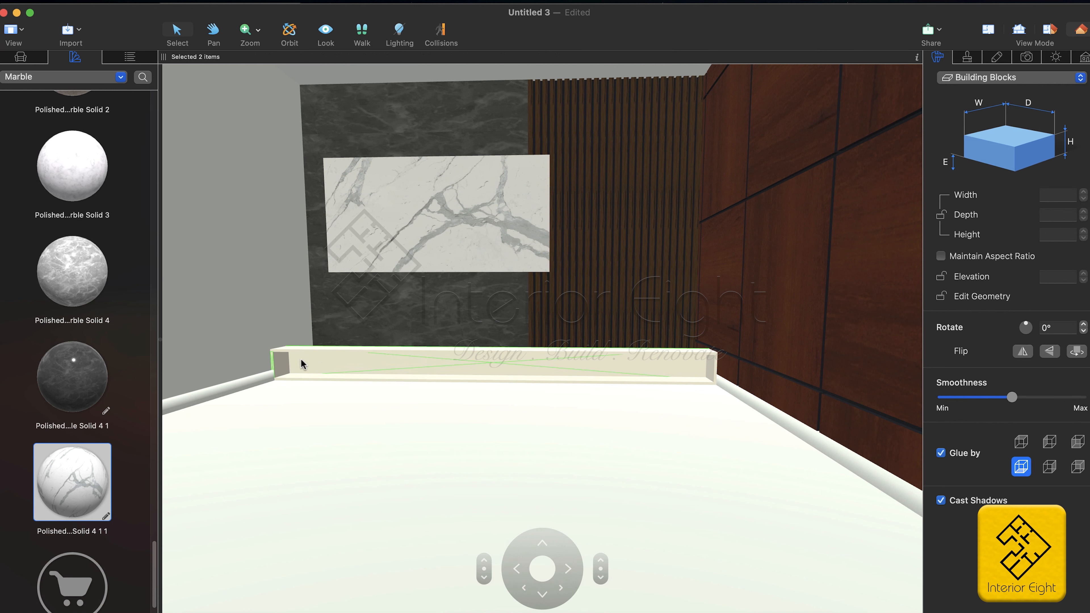
pyautogui.keyDown('shift'); pyautogui.click(345, 350); pyautogui.keyUp('shift')
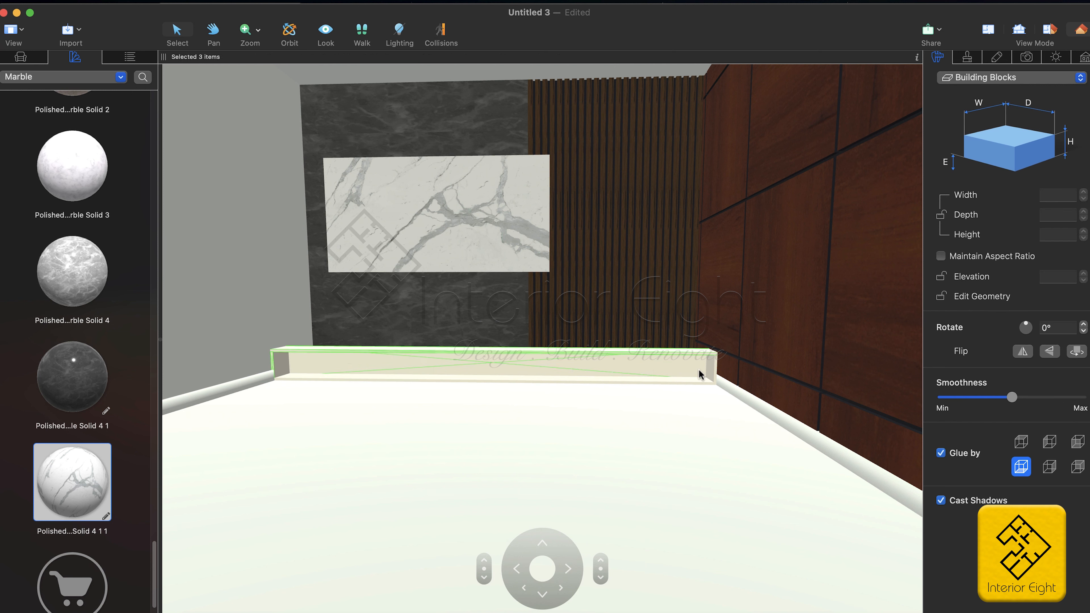
pyautogui.keyDown('shift'); pyautogui.click(635, 380); pyautogui.keyUp('shift')
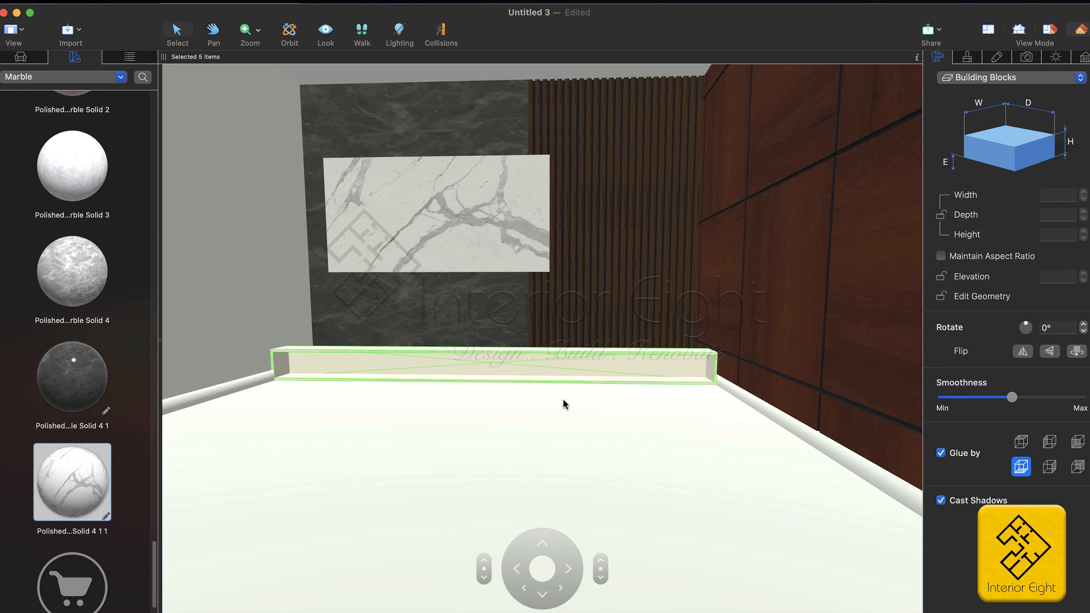
pyautogui.scroll(3, 564, 401)
pyautogui.hscroll(-3, 562, 400)
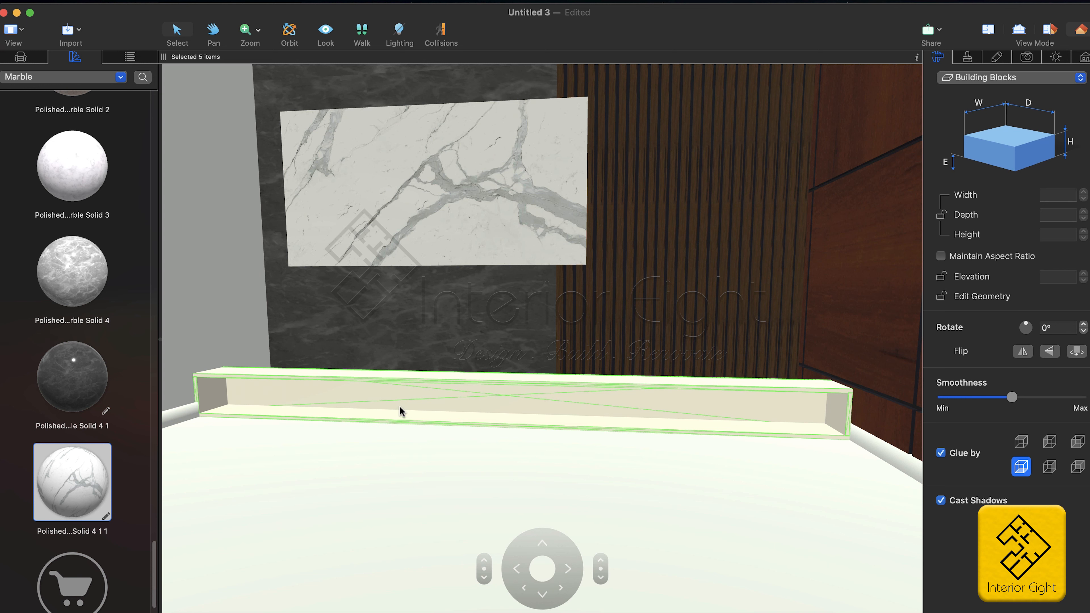
pyautogui.press('super+g')
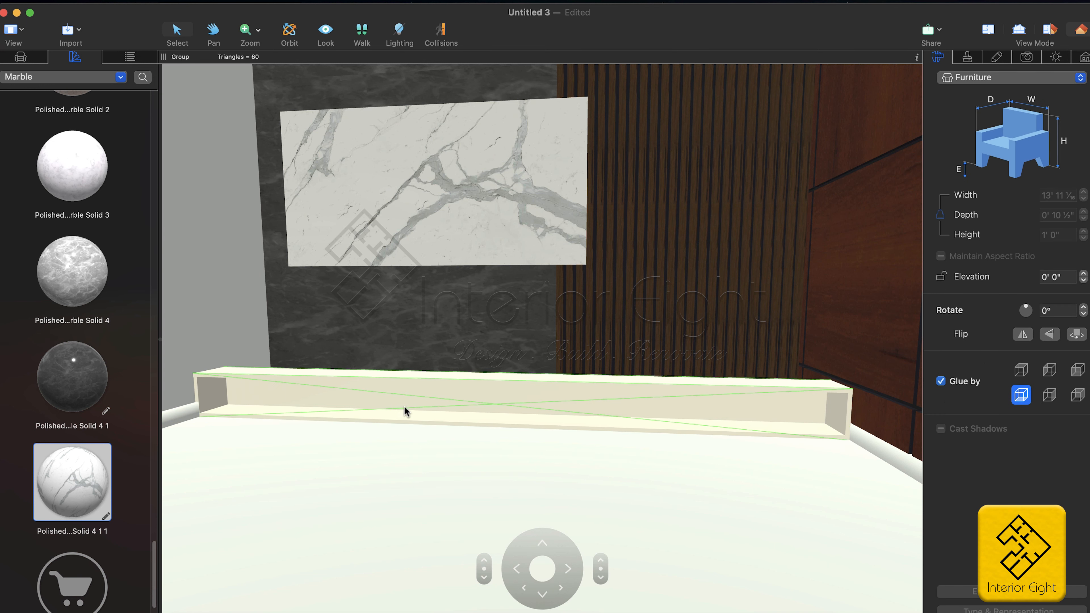
pyautogui.moveTo(404, 405)
pyautogui.mouseDown()
pyautogui.moveTo(394, 455)
pyautogui.moveTo(402, 397)
pyautogui.moveTo(397, 437)
pyautogui.moveTo(402, 413)
pyautogui.mouseUp()
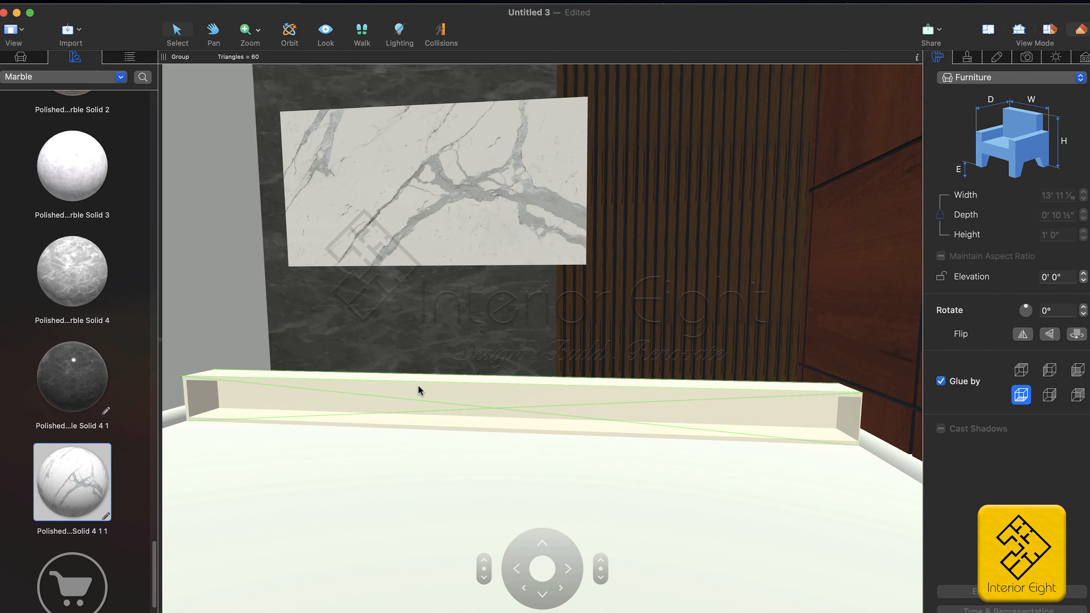
# Step: Draw a rectangular building block about 2' 11" by 10 5/8" in front of the console in the 2D plan
pyautogui.click(987, 29)
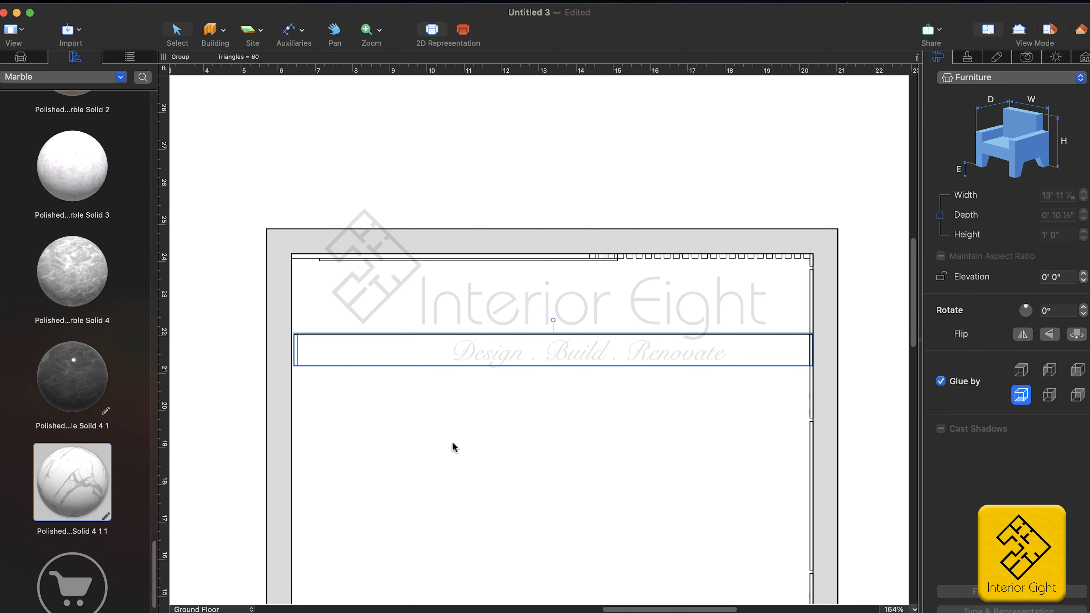
pyautogui.click(224, 31)
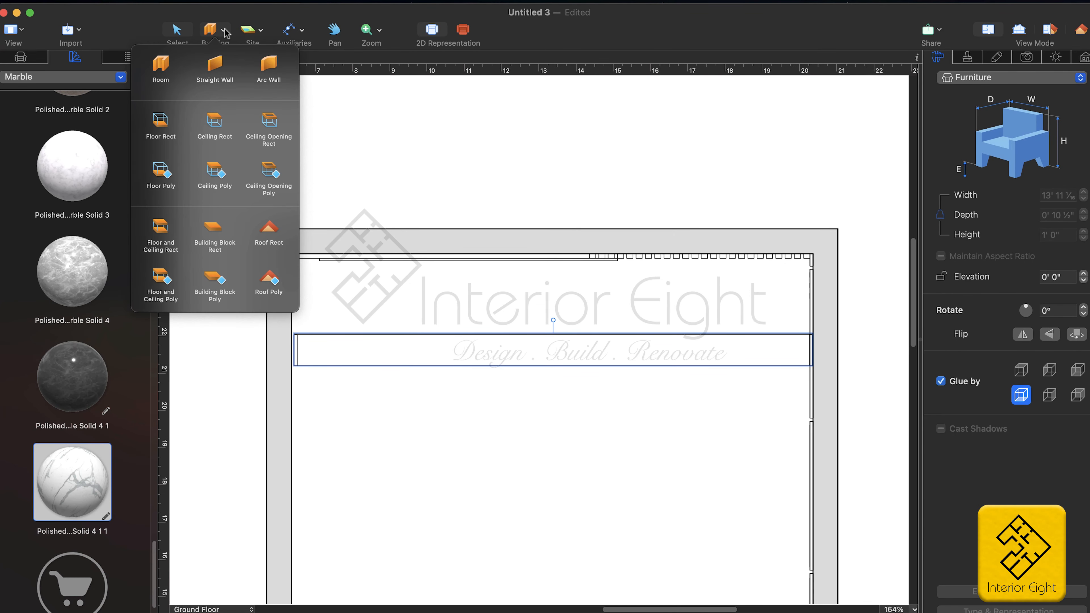
pyautogui.click(219, 232)
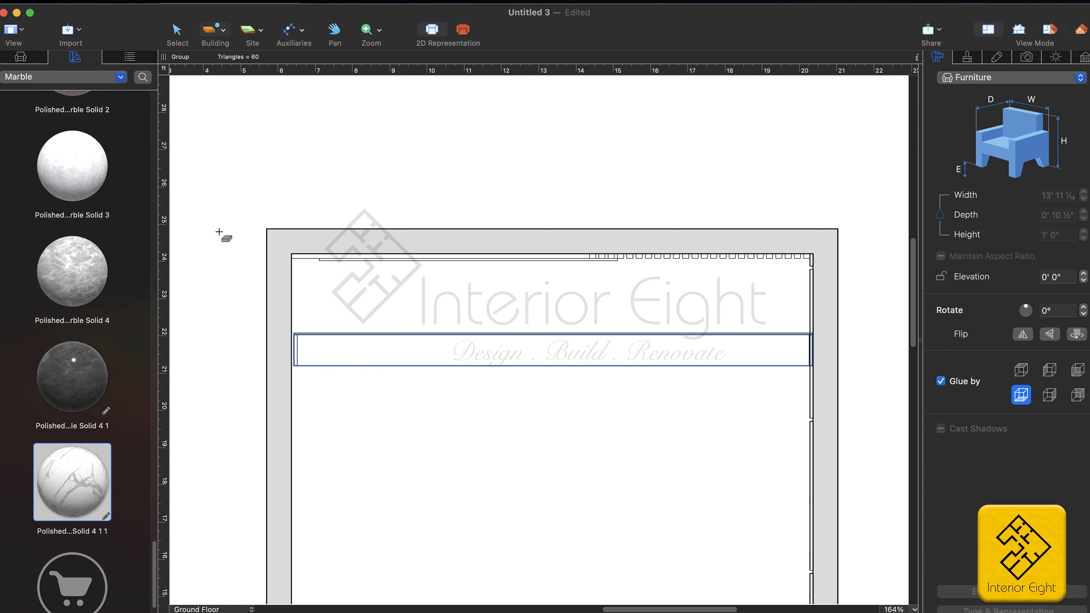
pyautogui.moveTo(319, 385); pyautogui.dragTo(427, 415)
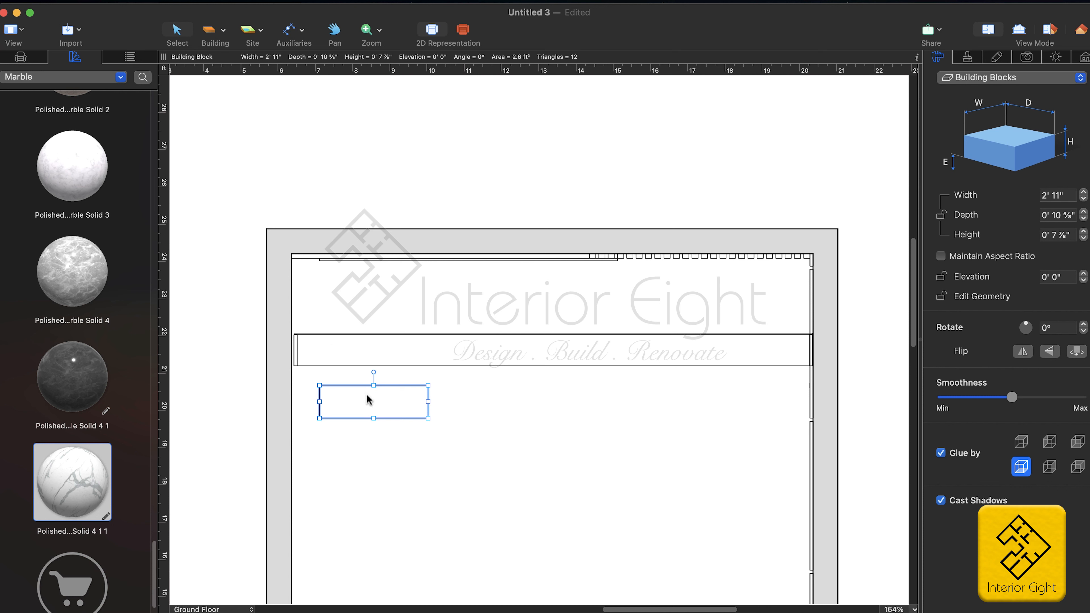
# Step: Size the front block 2' 3" wide, 0.75" deep and 12" high, and shift it away from the plain side wall in the 3D view
pyautogui.click(1042, 196)
pyautogui.write('2')
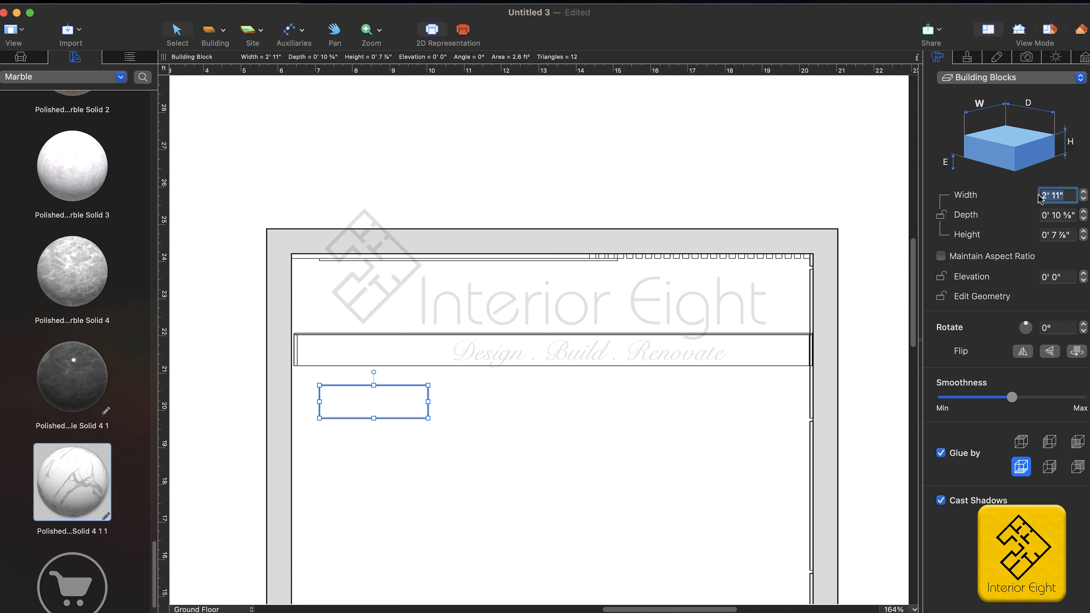
pyautogui.write("' 3")
pyautogui.press('Return')
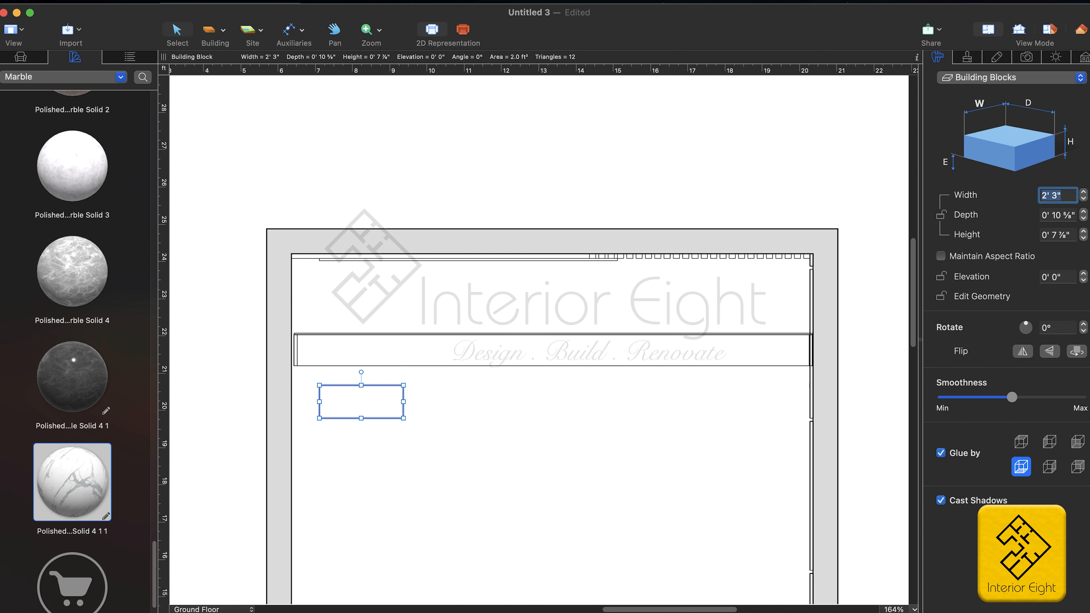
pyautogui.press('Tab')
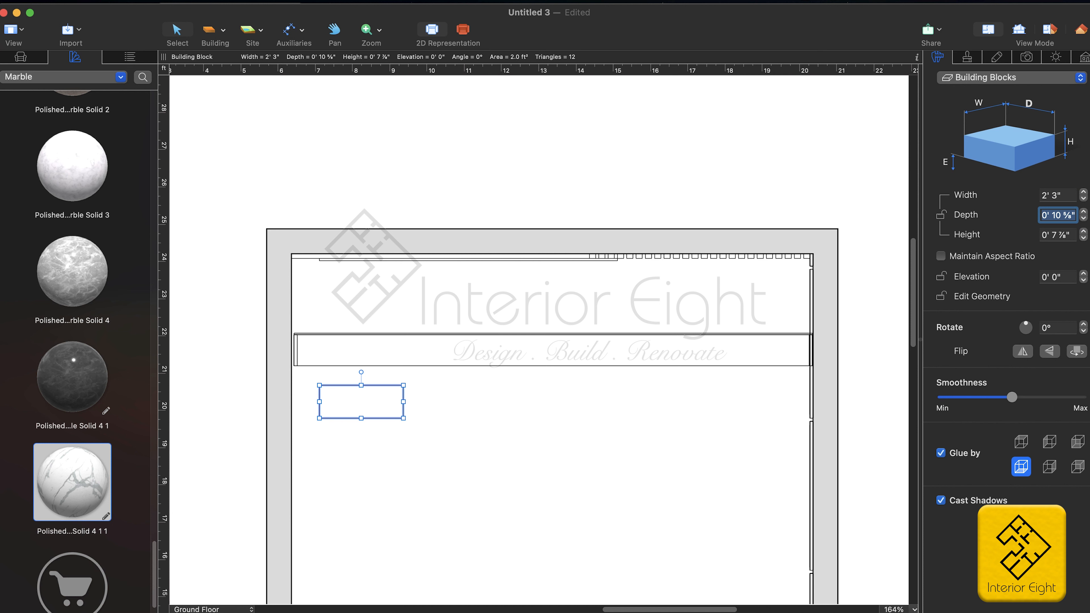
pyautogui.write('.75')
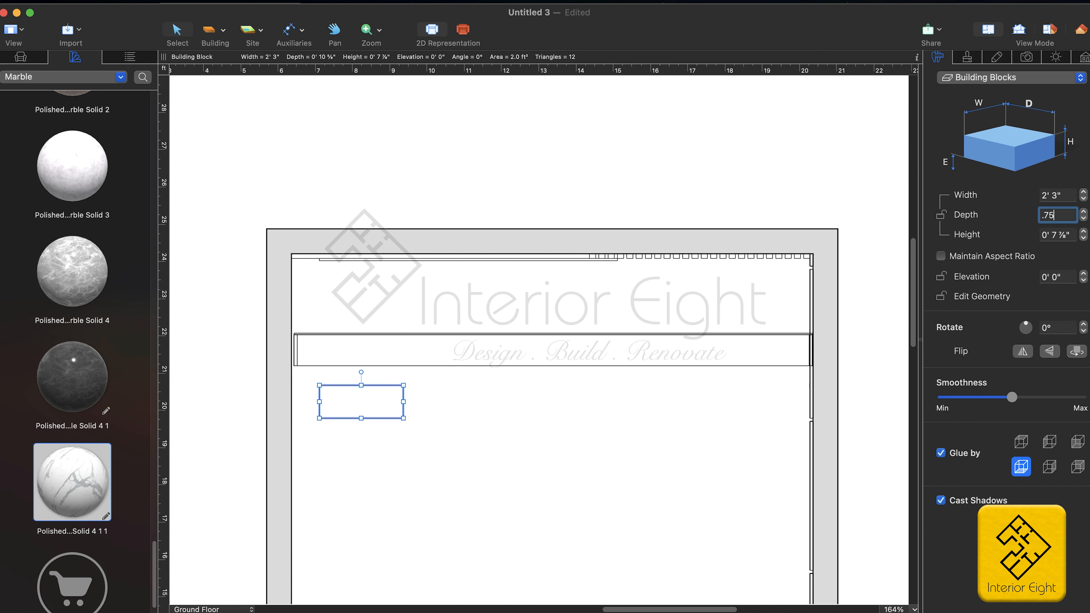
pyautogui.press('Return')
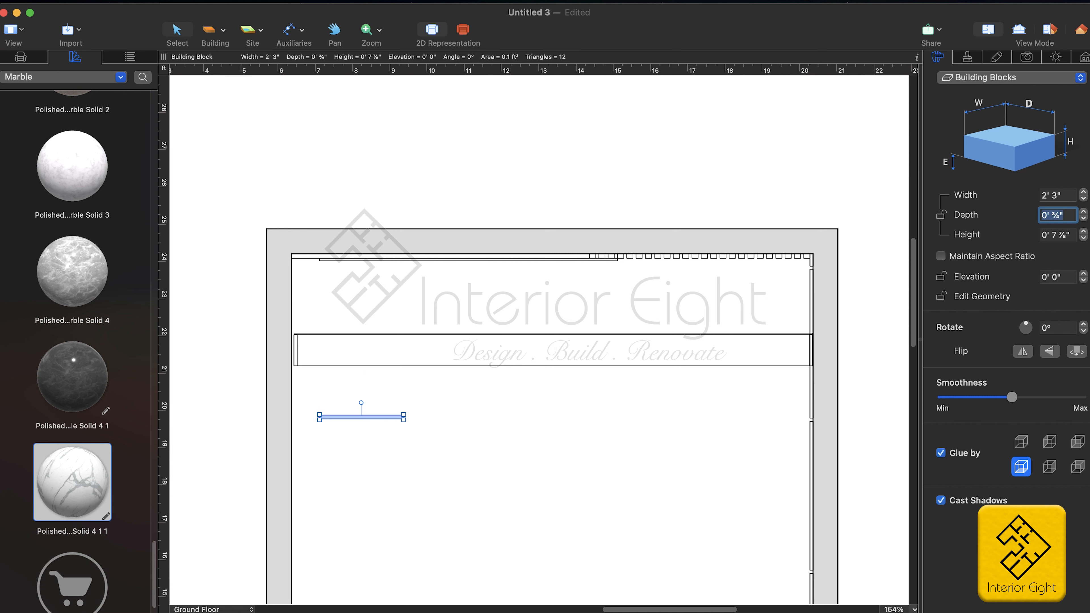
pyautogui.press('Tab')
pyautogui.write('12')
pyautogui.press('Return')
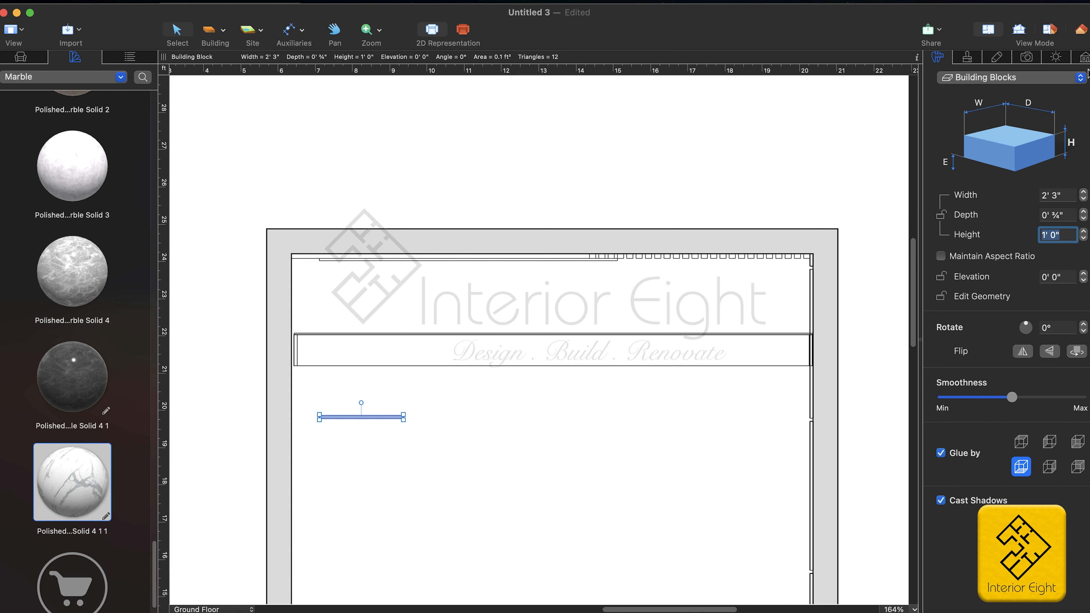
pyautogui.click(1080, 30)
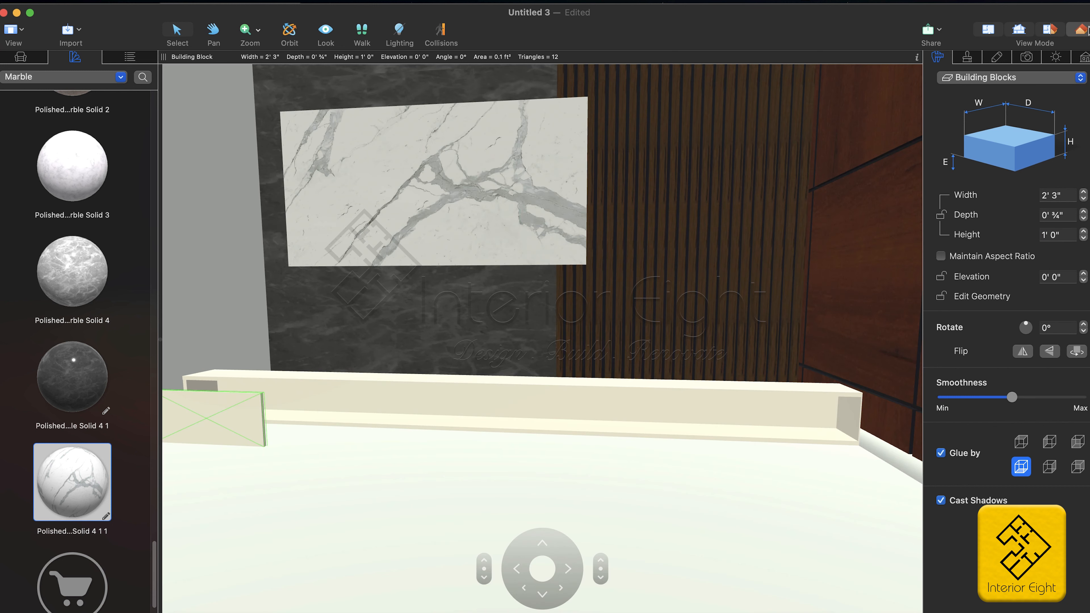
pyautogui.moveTo(258, 421); pyautogui.dragTo(315, 423)
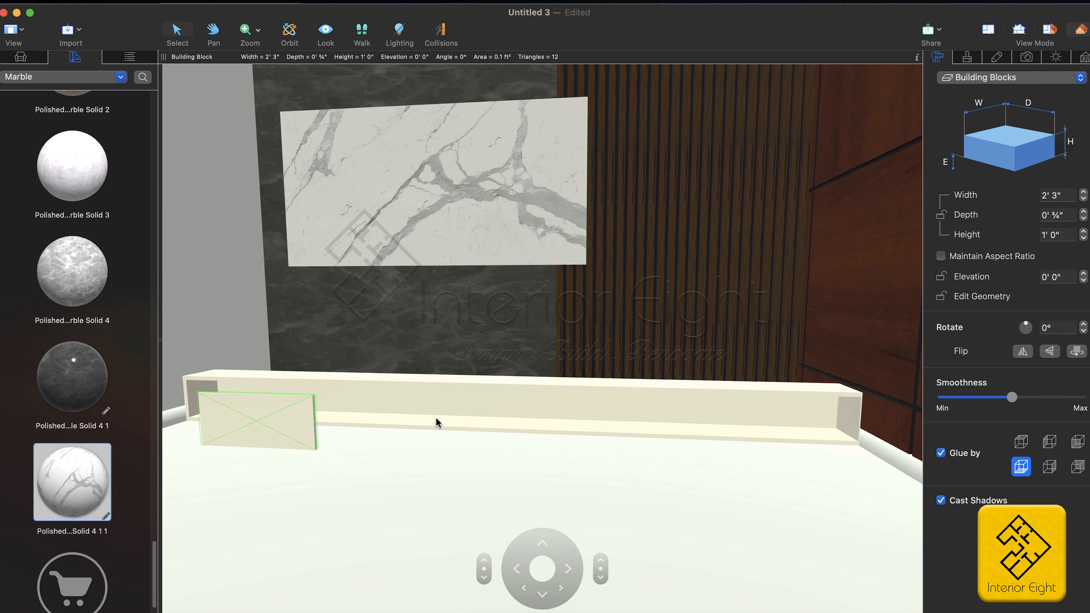
# Step: Paste copies of the thin front panel in the 2D plan, placing one on the console's front edge at the wood-panelled wall
pyautogui.click(986, 29)
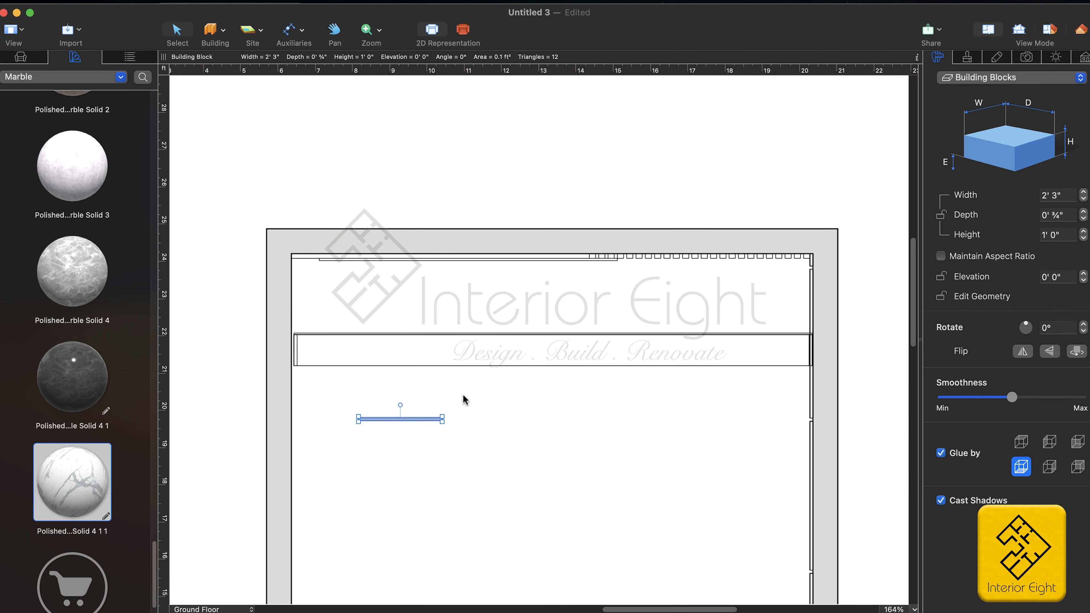
pyautogui.press('super+v')
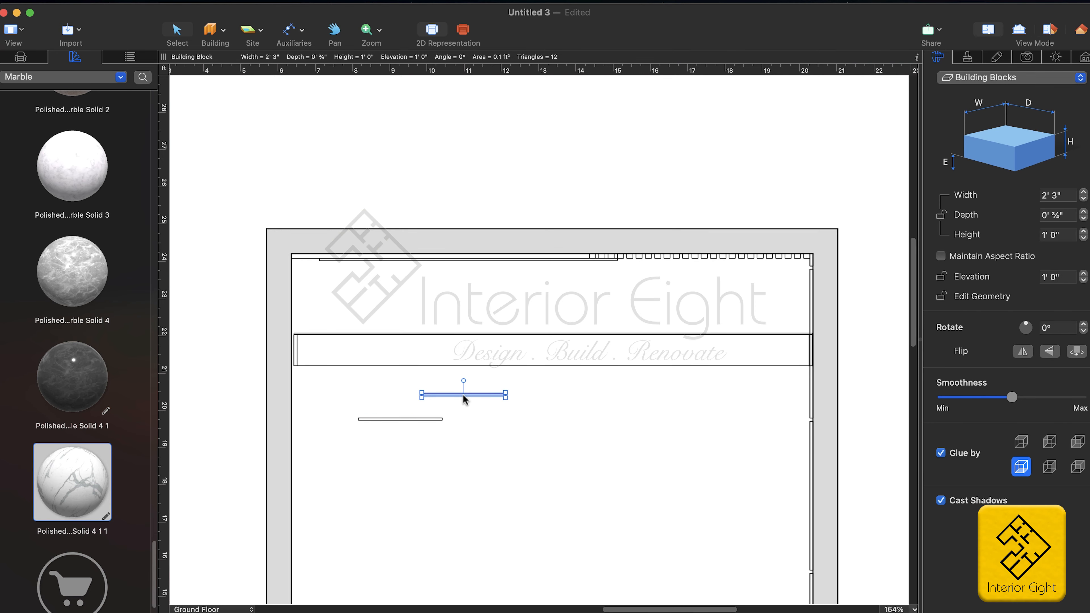
pyautogui.moveTo(464, 394); pyautogui.dragTo(560, 420)
pyautogui.press('super+v')
pyautogui.moveTo(491, 394); pyautogui.dragTo(776, 364)
pyautogui.click(756, 348)
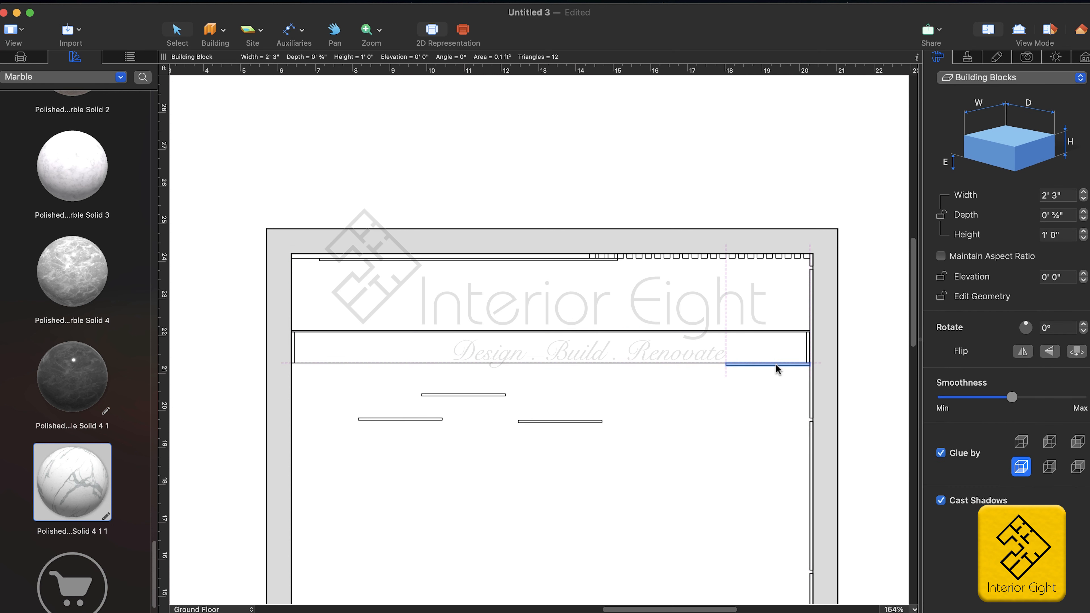
# Step: Move a thin front panel copy onto the console's front edge against the plain side wall
pyautogui.click(395, 419)
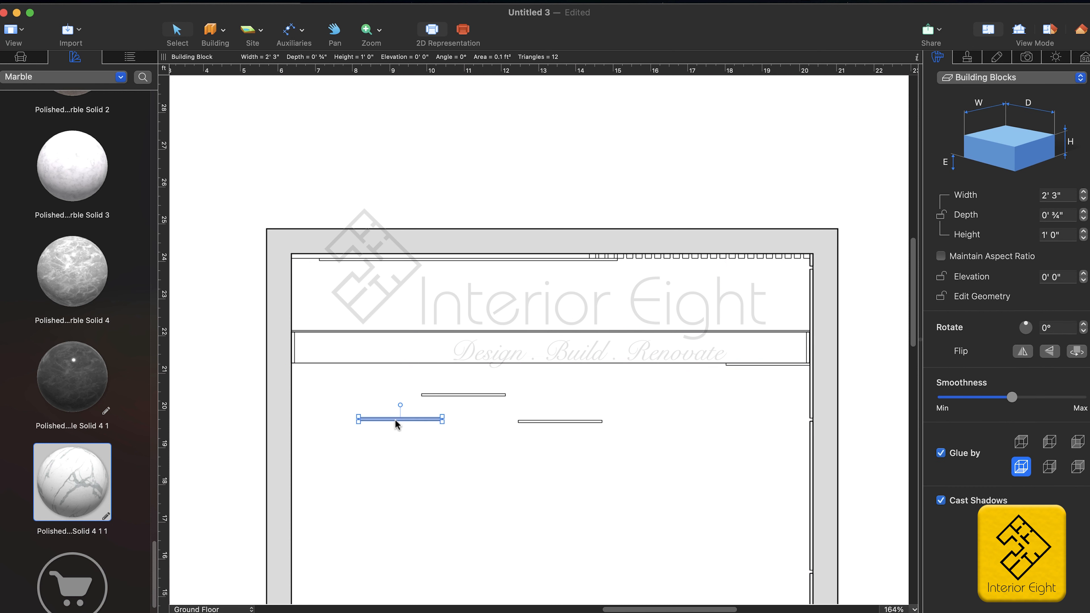
pyautogui.moveTo(395, 420); pyautogui.dragTo(330, 365)
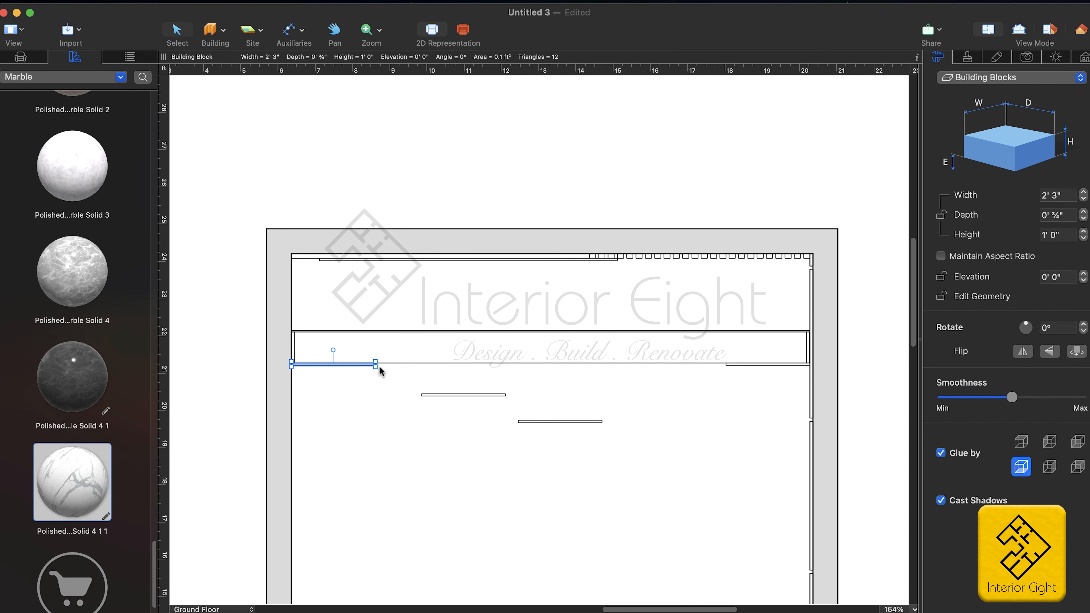
# Step: Draw a rectangular building block in front of the console and size it 1" wide, 10" deep and 10" high
pyautogui.click(226, 30)
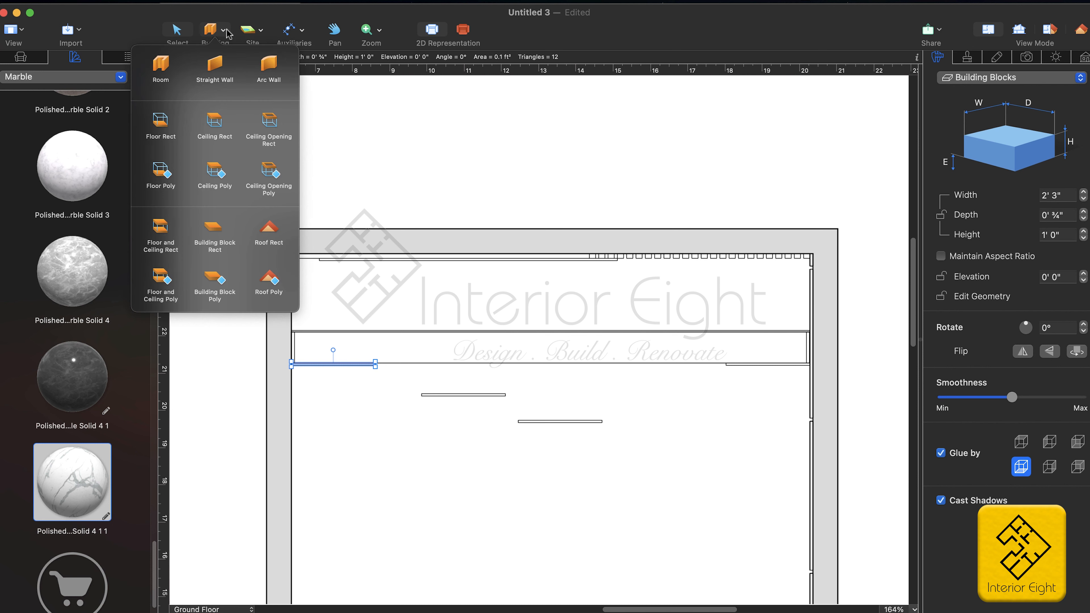
pyautogui.click(202, 235)
pyautogui.moveTo(353, 395); pyautogui.dragTo(363, 437)
pyautogui.click(1059, 199)
pyautogui.write('1')
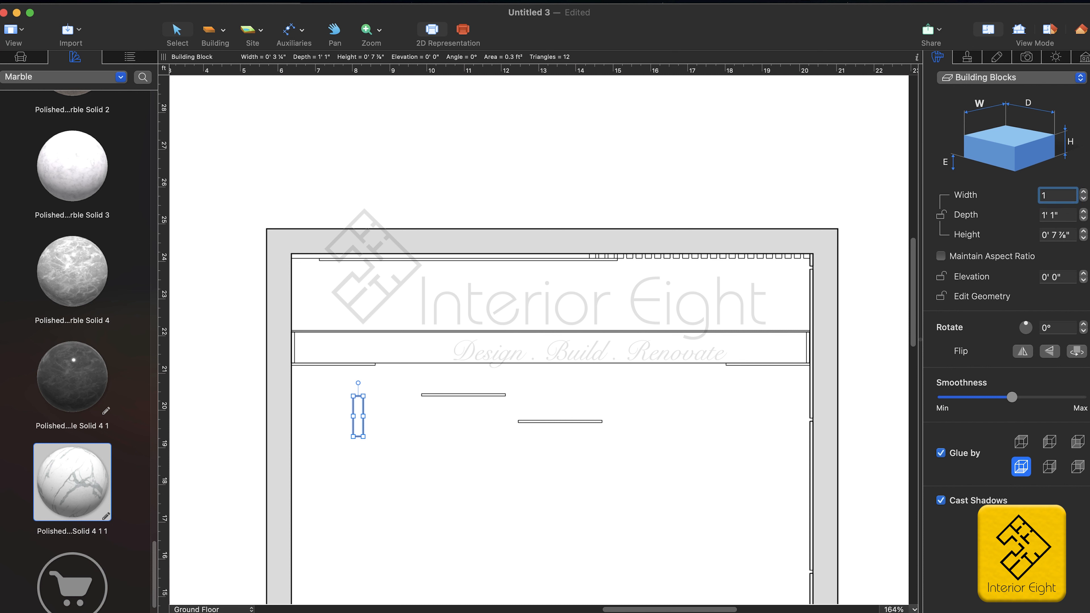
pyautogui.press('Return')
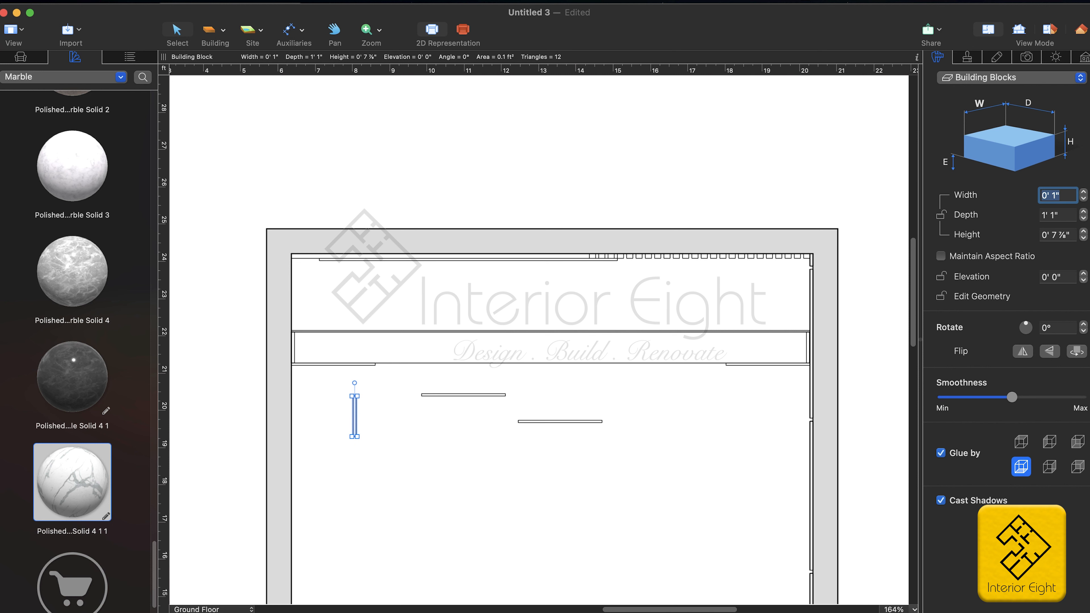
pyautogui.press('Tab')
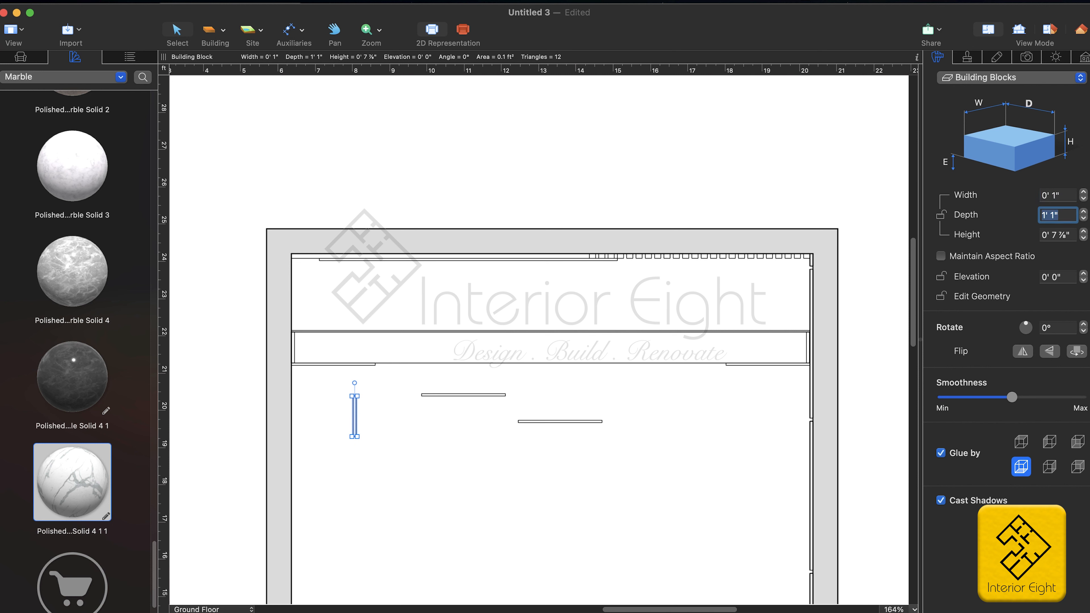
pyautogui.write('10')
pyautogui.press('Return')
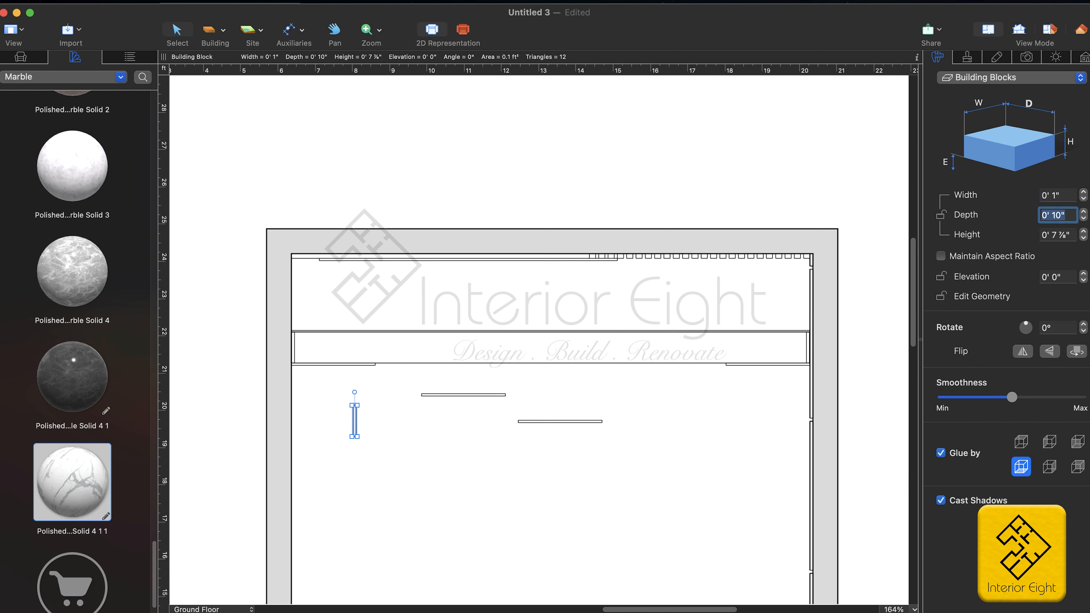
pyautogui.press('Tab')
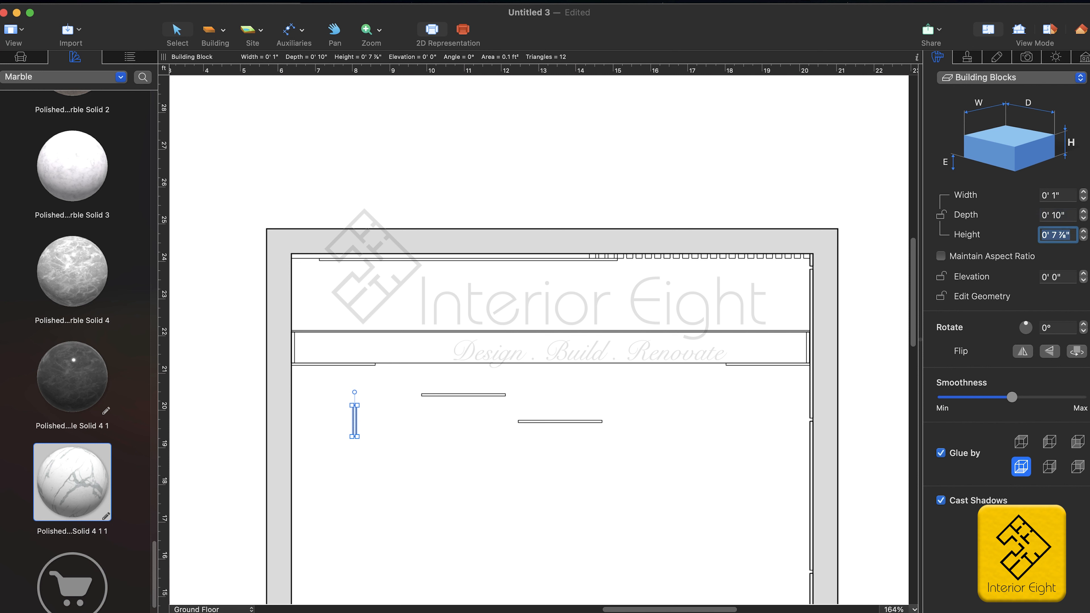
pyautogui.write('10')
pyautogui.press('Return')
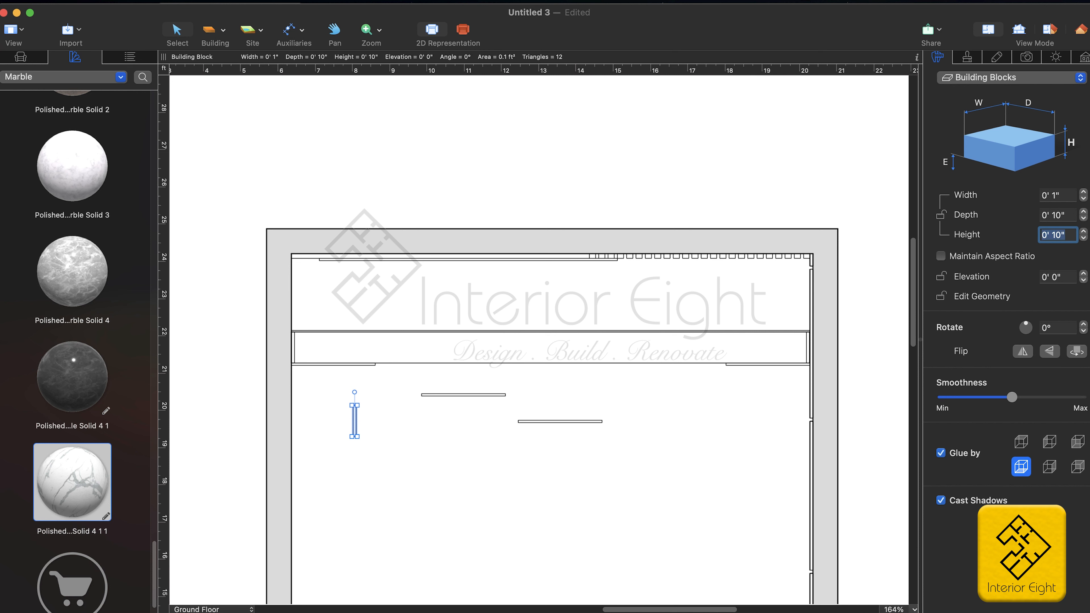
# Step: Place the 1" divider inside the console at the end of the first front panel, and a second front panel directly beyond it
pyautogui.click(356, 430)
pyautogui.moveTo(355, 431); pyautogui.dragTo(370, 355)
pyautogui.scroll(5, 380, 359)
pyautogui.scroll(2, 380, 359)
pyautogui.moveTo(532, 481); pyautogui.dragTo(395, 381)
pyautogui.scroll(-1, 390, 390)
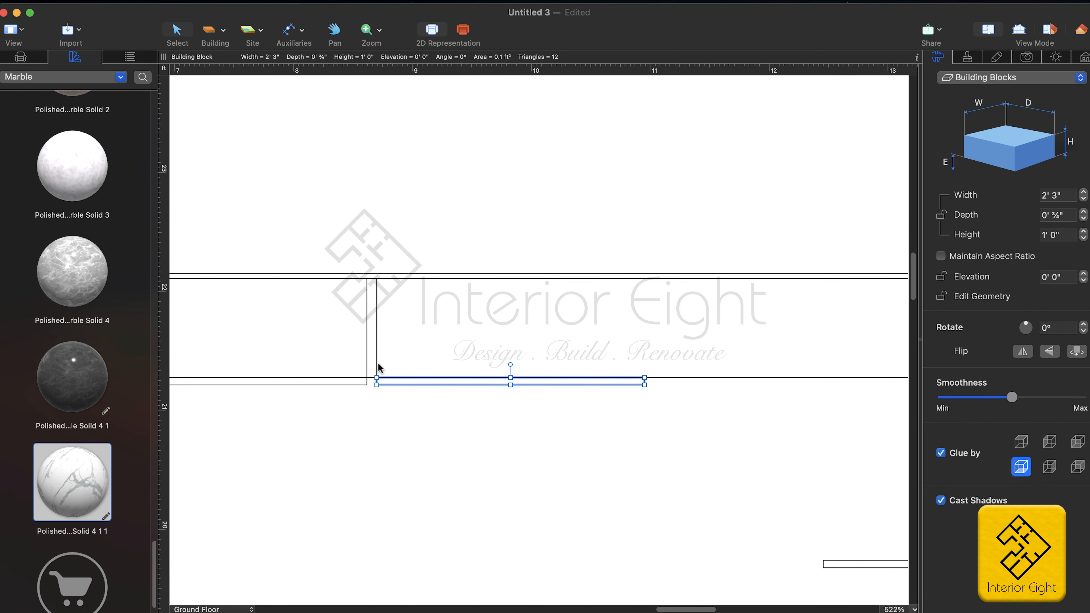
# Step: Place a copy of the divider at the far end of the second front panel, and the loose front panel directly beyond it
pyautogui.click(375, 358)
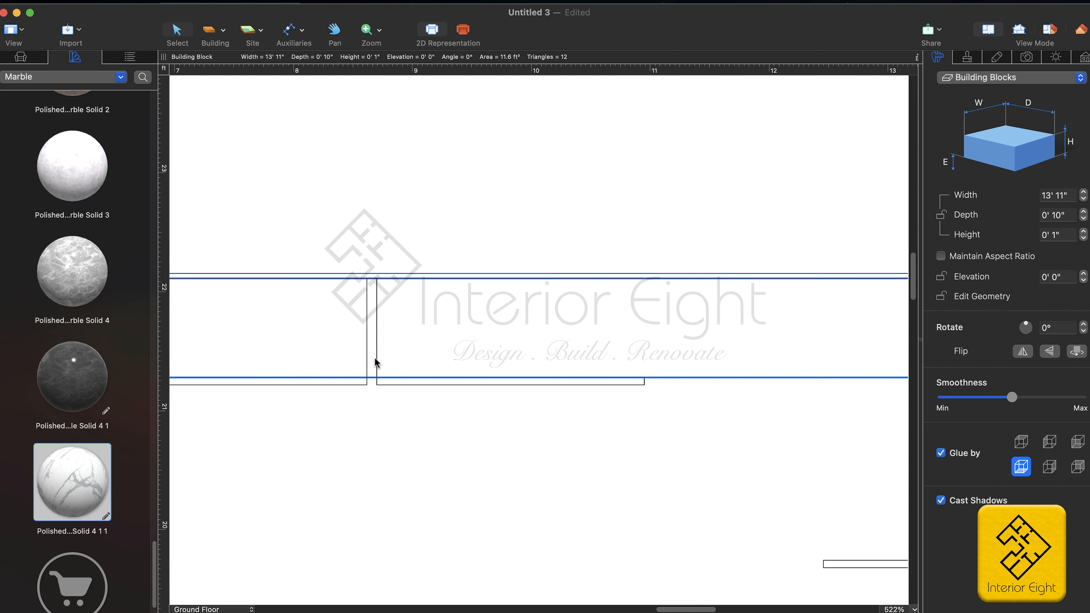
pyautogui.click(374, 359)
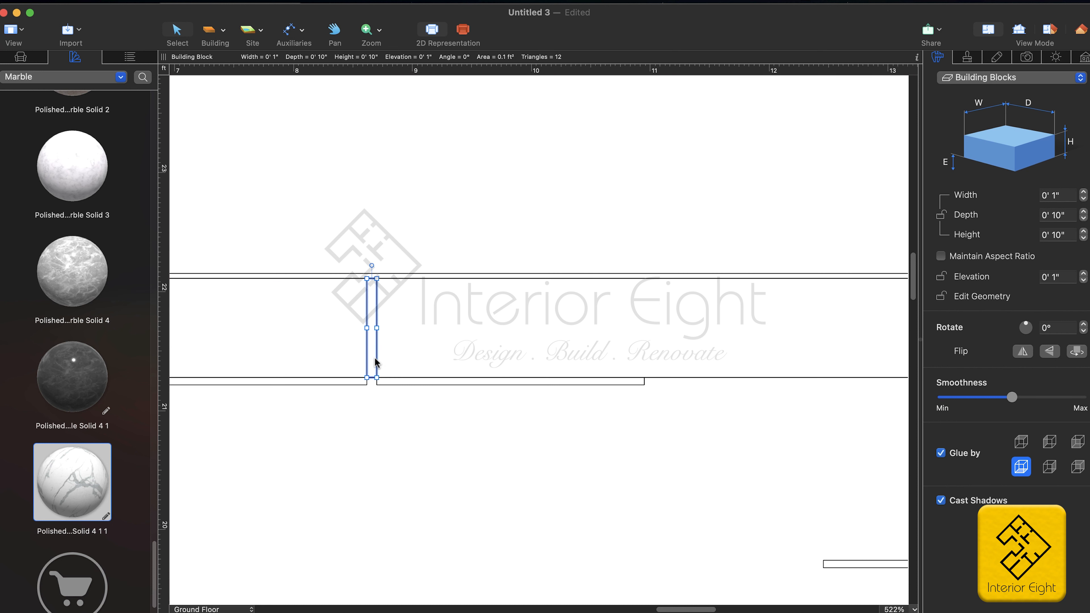
pyautogui.moveTo(375, 362); pyautogui.dragTo(647, 365)
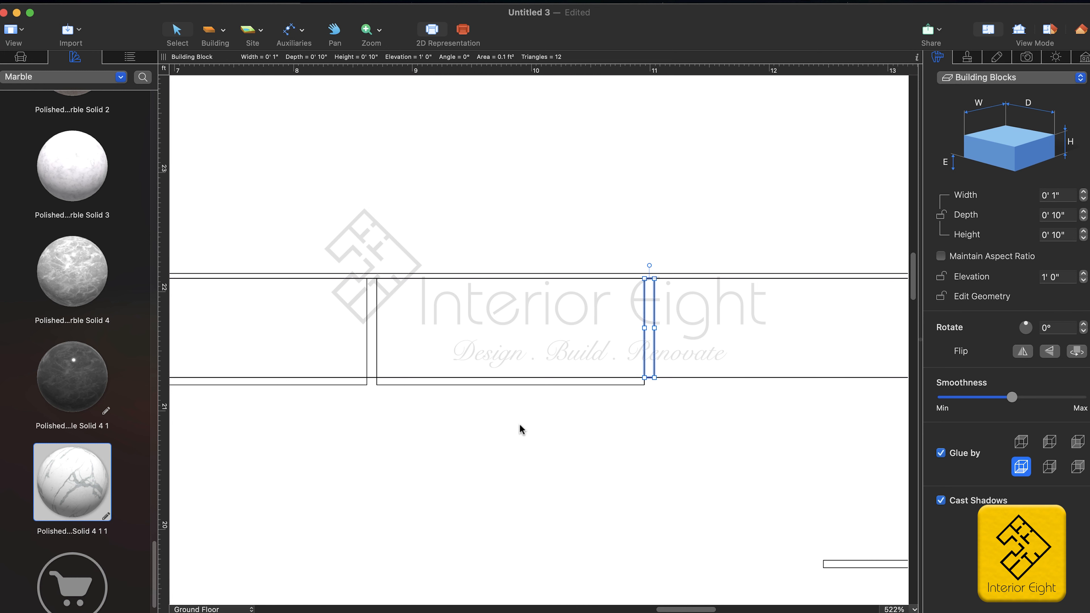
pyautogui.scroll(-2, 519, 427)
pyautogui.scroll(-5, 518, 423)
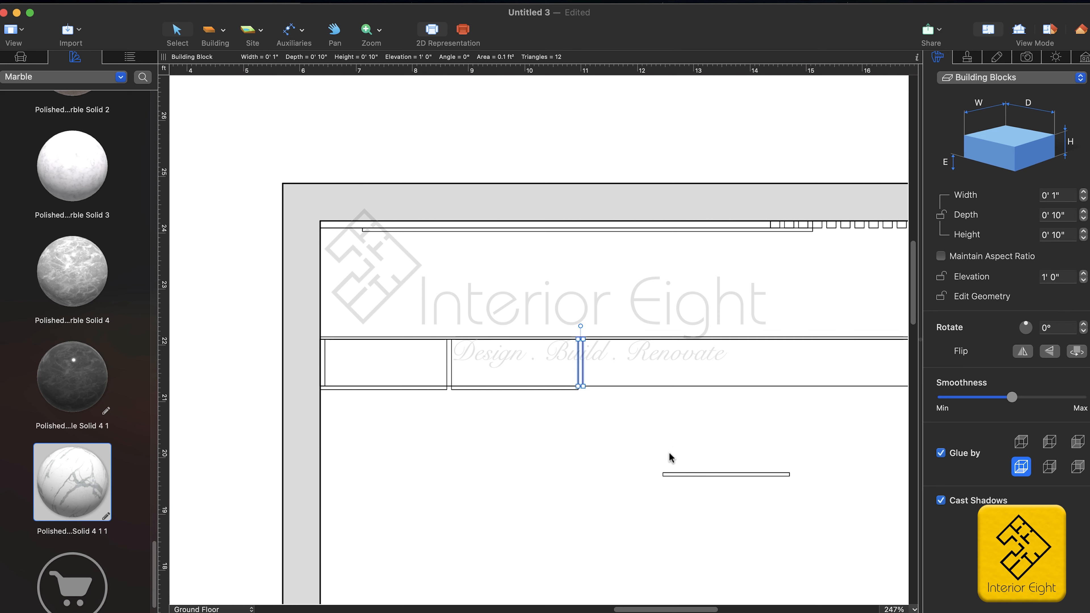
pyautogui.scroll(-3, 564, 439)
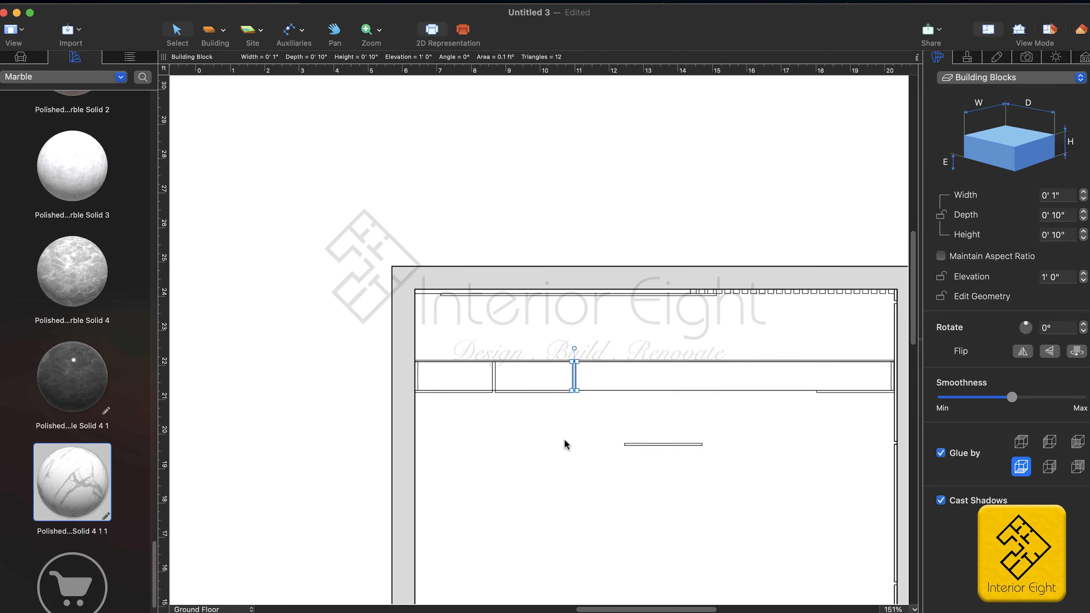
pyautogui.moveTo(634, 446); pyautogui.dragTo(590, 394)
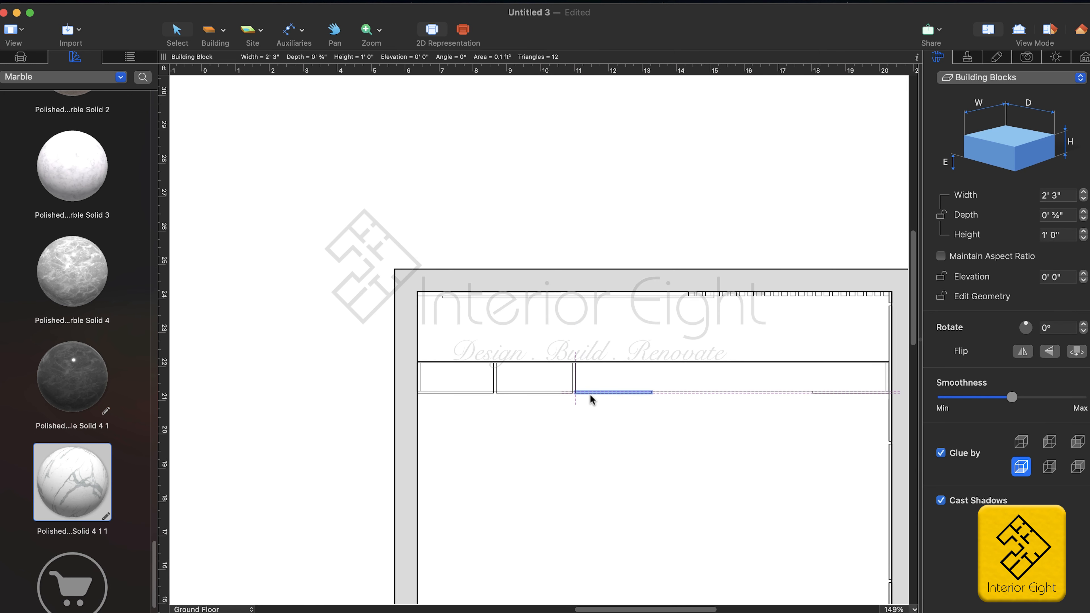
# Step: Paste another divider and place it inside the console at the far end of the third front panel
pyautogui.scroll(5, 588, 384)
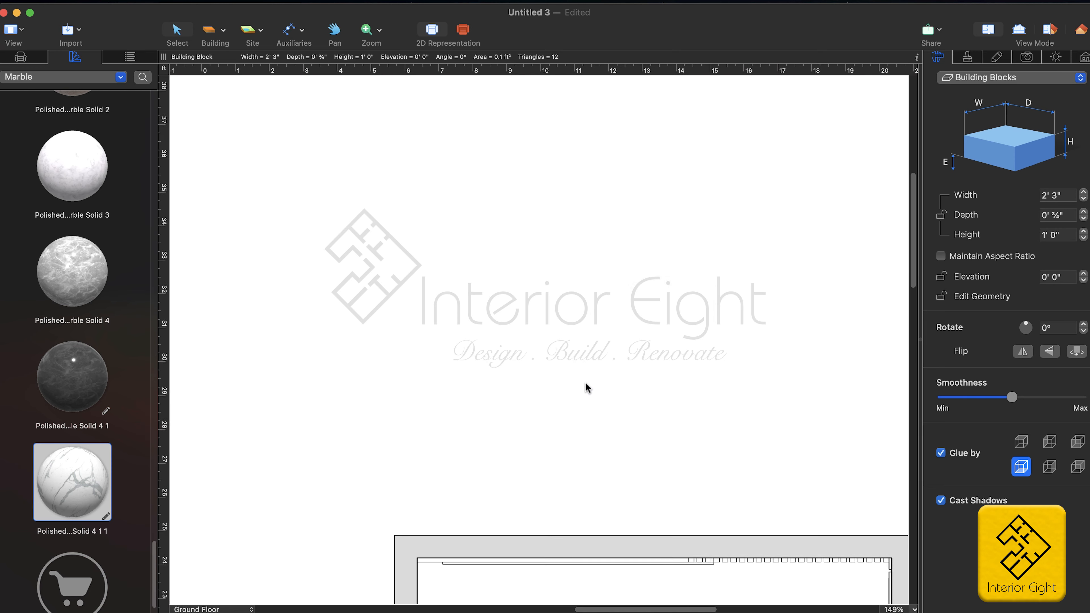
pyautogui.scroll(-3, 584, 384)
pyautogui.scroll(-3, 584, 389)
pyautogui.scroll(3, 589, 441)
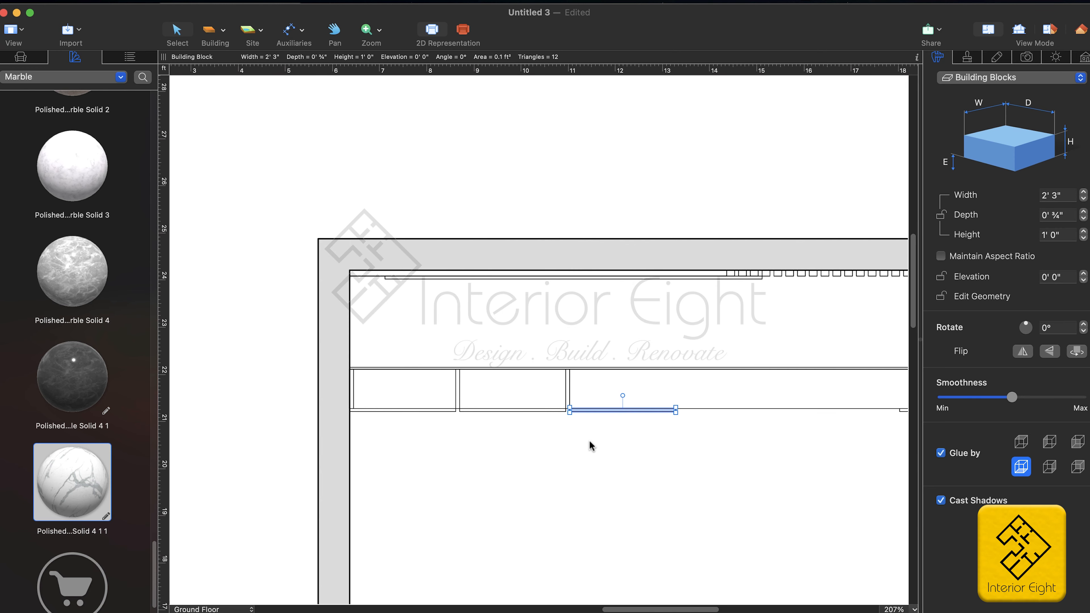
pyautogui.scroll(1, 593, 434)
pyautogui.press('super+v')
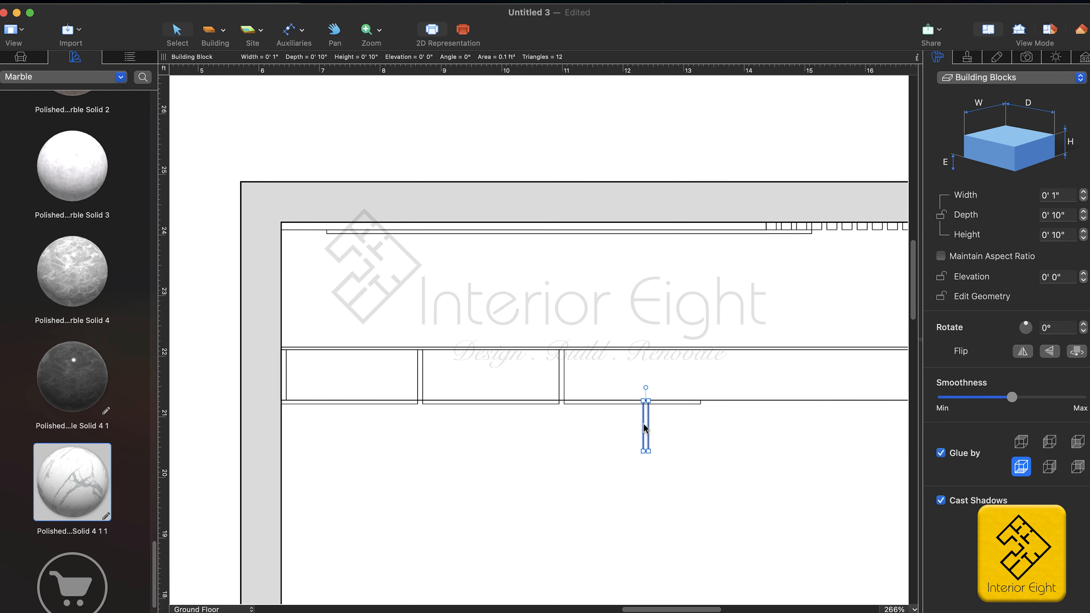
pyautogui.moveTo(644, 425); pyautogui.dragTo(702, 376)
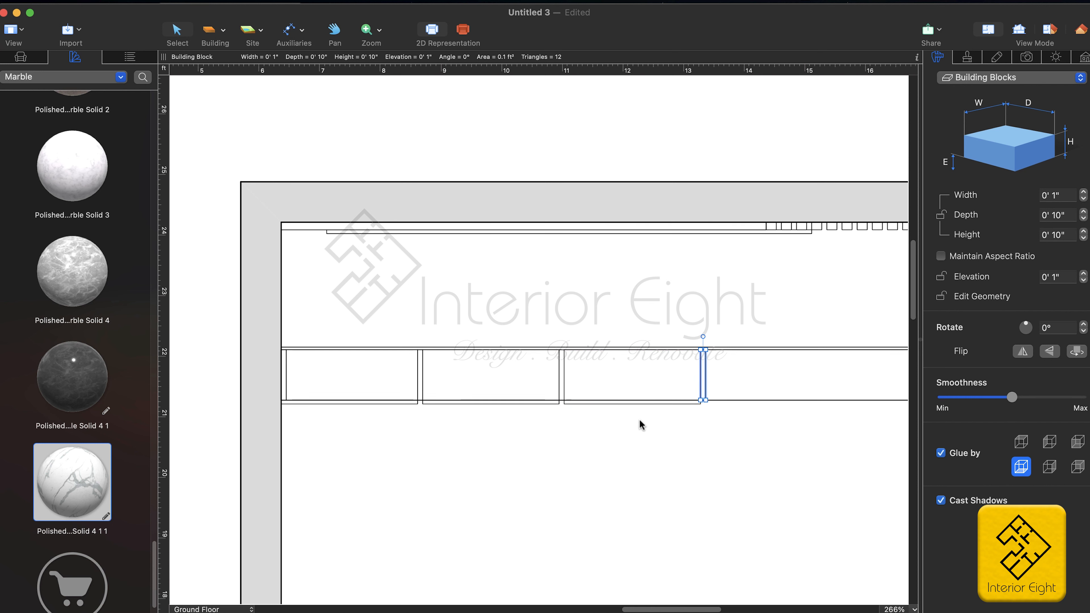
# Step: Use the third front panel as a spacer along the console to place two more pasted dividers, returning the panel to the third bay
pyautogui.moveTo(638, 402); pyautogui.dragTo(779, 401)
pyautogui.hscroll(10, 759, 409)
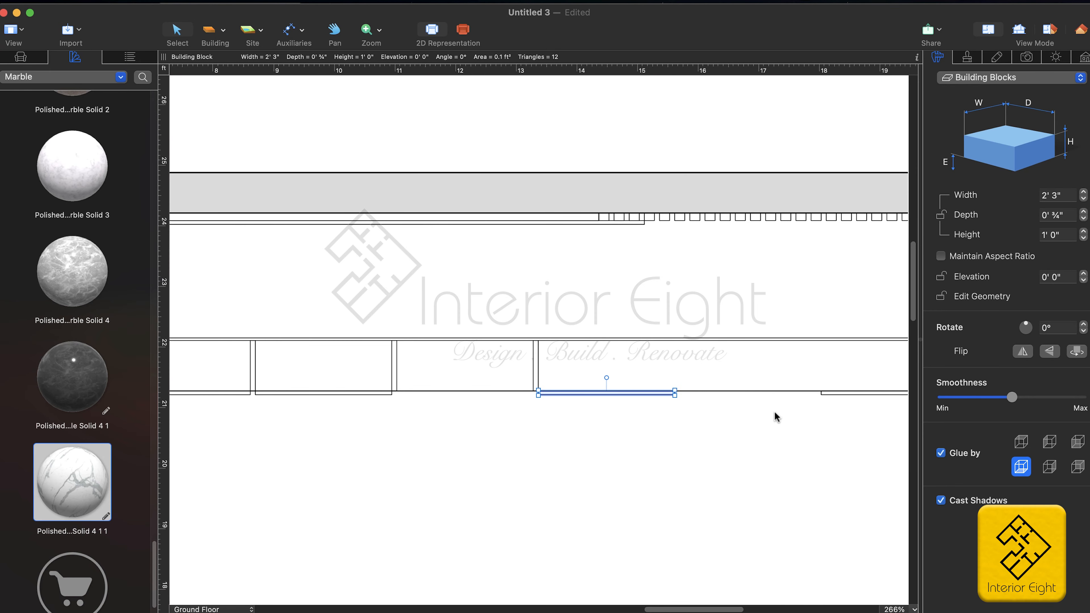
pyautogui.click(736, 415)
pyautogui.moveTo(729, 415); pyautogui.dragTo(600, 366)
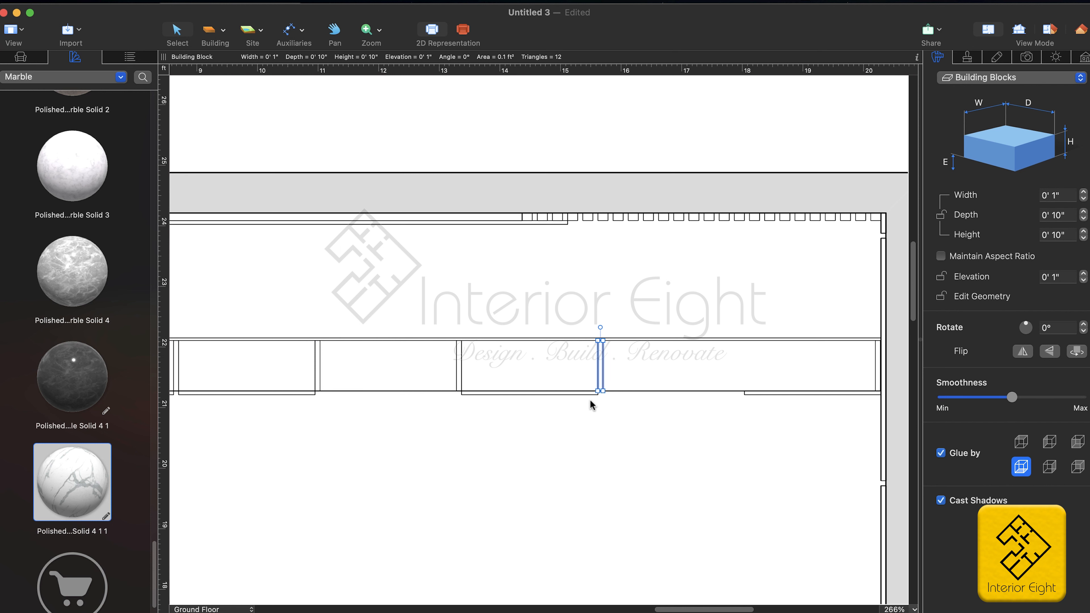
pyautogui.moveTo(567, 394); pyautogui.dragTo(422, 395)
pyautogui.press('super+v')
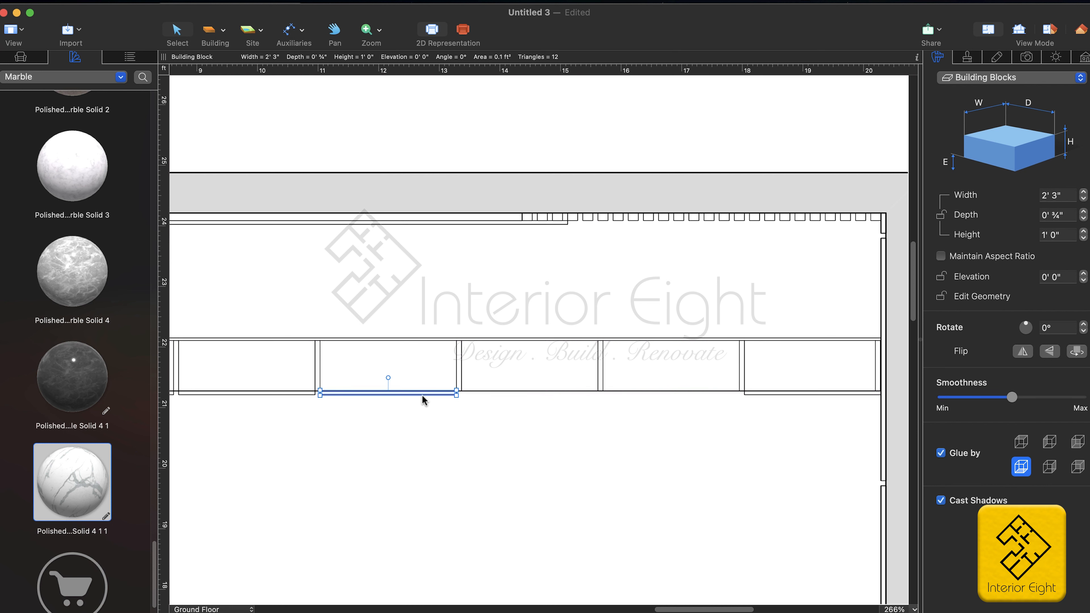
# Step: Set the elevation of the divider standing on top of the console to 1" in the 3D view
pyautogui.click(1079, 30)
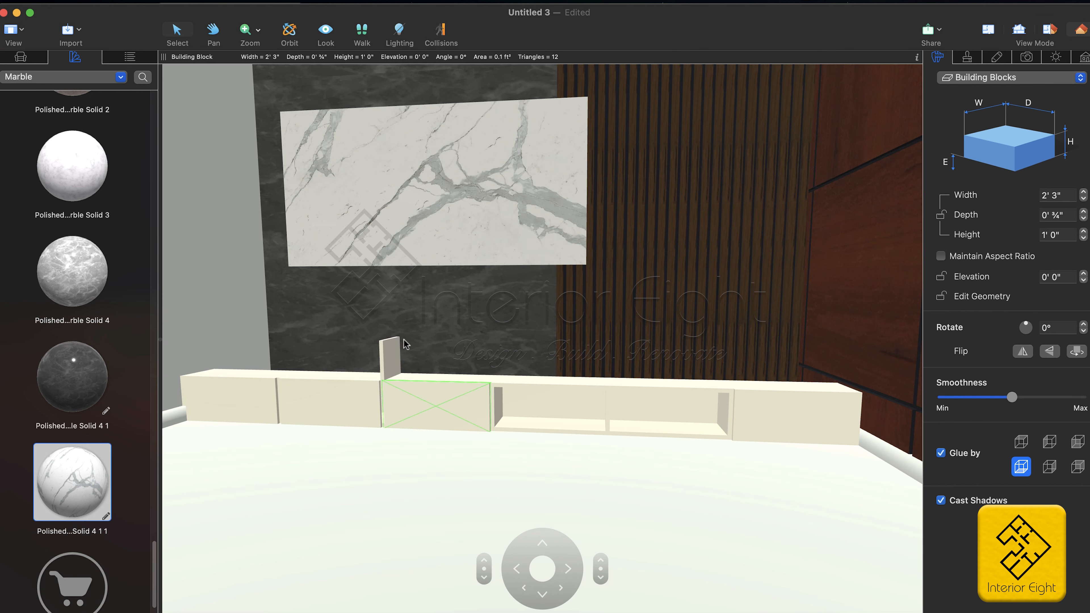
pyautogui.click(387, 366)
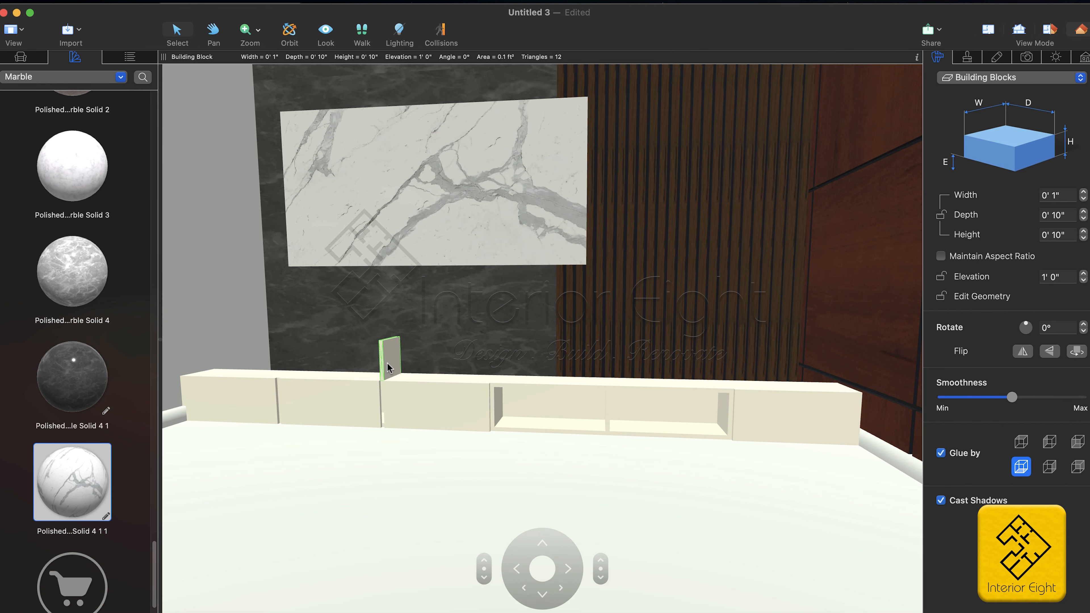
pyautogui.click(1071, 278)
pyautogui.write('1')
pyautogui.press('Return')
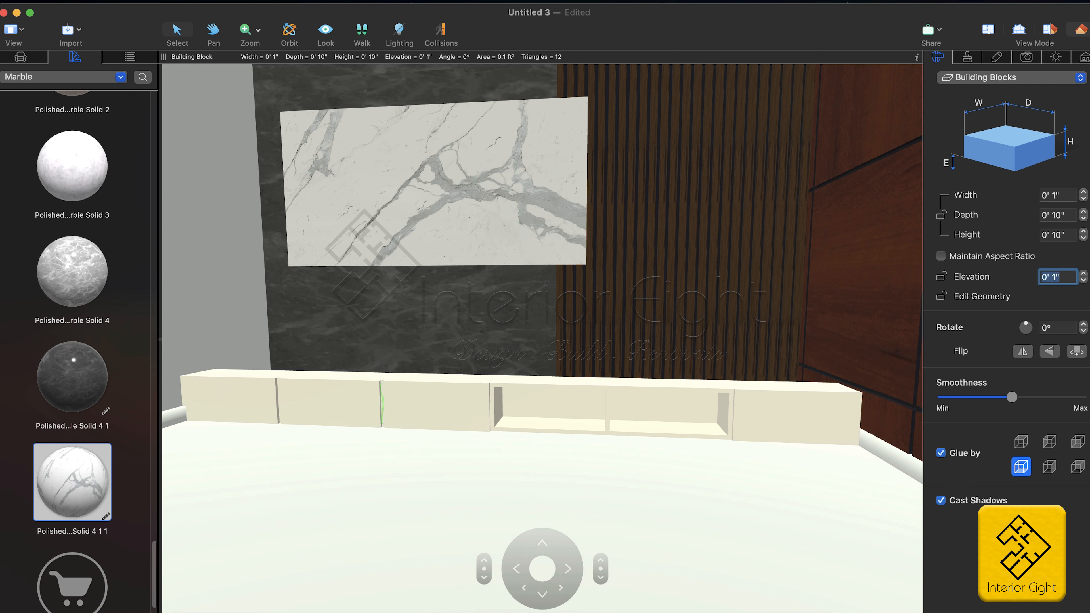
pyautogui.click(464, 415)
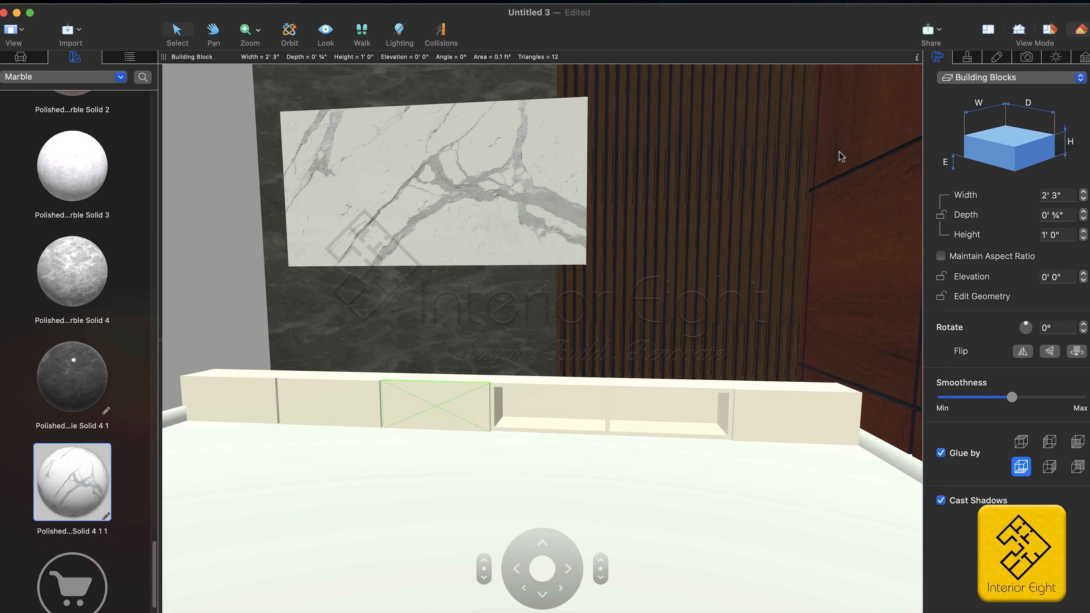
# Step: Shift the third bay's front panel to the fifth bay in the 2D plan
pyautogui.click(988, 29)
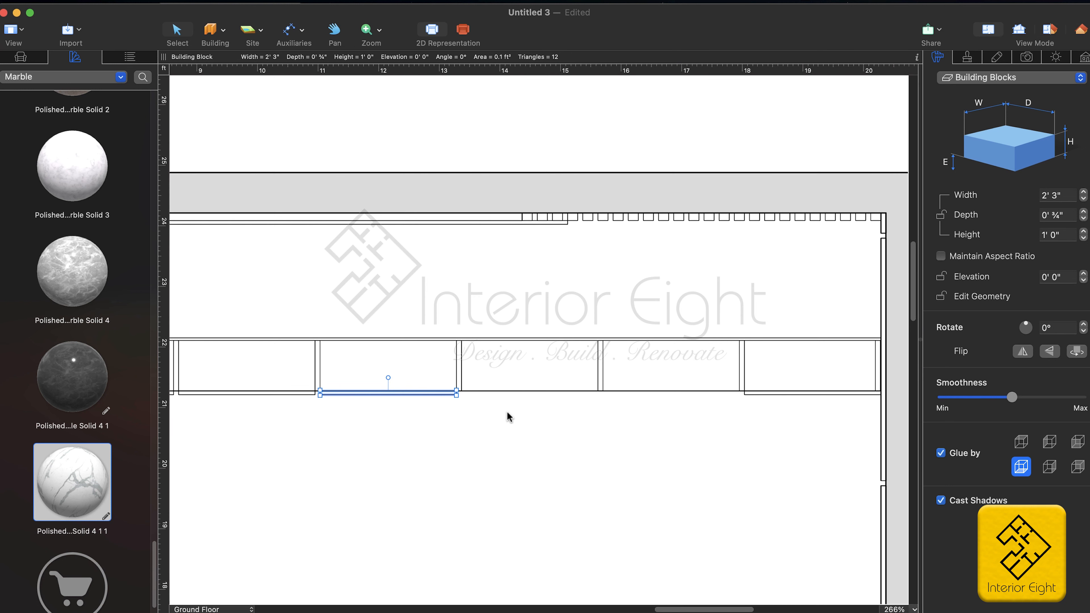
pyautogui.moveTo(357, 395); pyautogui.dragTo(639, 395)
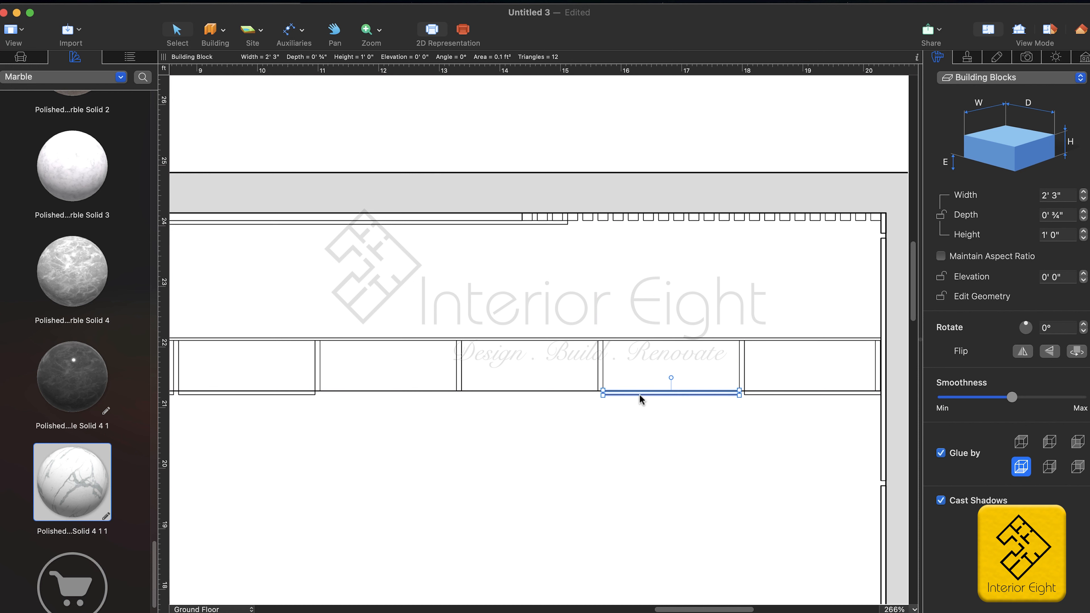
pyautogui.scroll(-3, 639, 399)
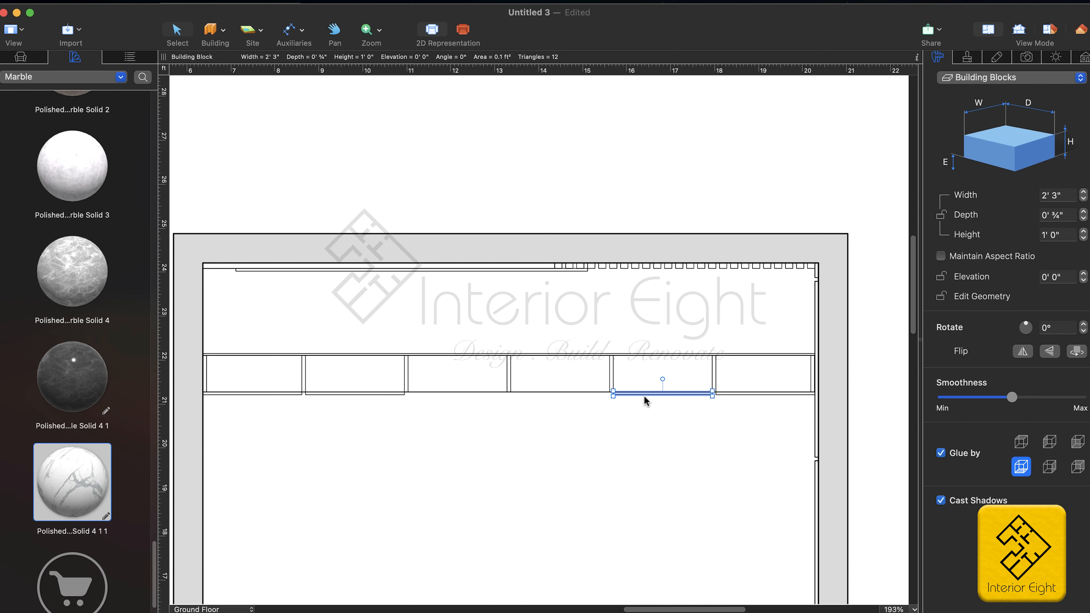
# Step: Pull all four thin front panels off the console onto the open floor in front, and show the room in 3D
pyautogui.moveTo(643, 394); pyautogui.dragTo(645, 445)
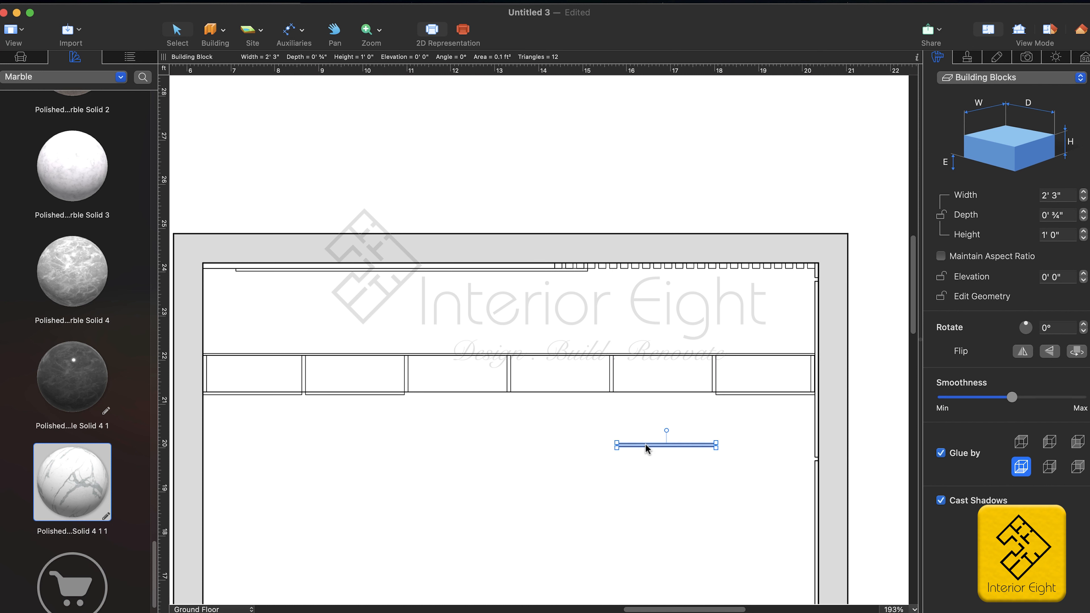
pyautogui.moveTo(766, 393); pyautogui.dragTo(761, 472)
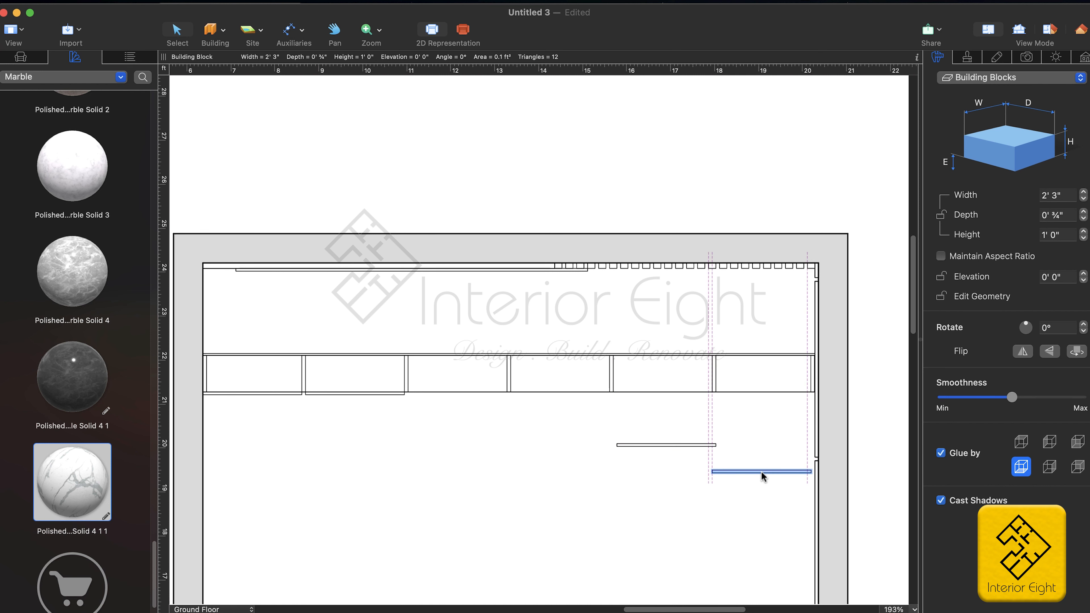
pyautogui.moveTo(336, 395); pyautogui.dragTo(335, 456)
pyautogui.click(334, 394)
pyautogui.click(263, 395)
pyautogui.click(263, 395)
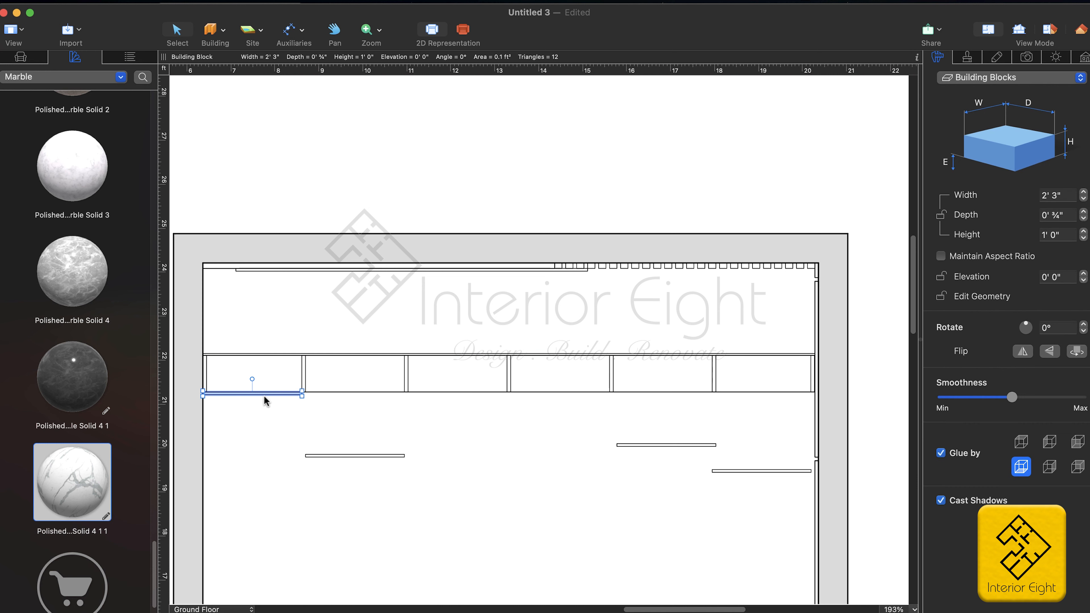
pyautogui.moveTo(264, 396); pyautogui.dragTo(273, 519)
pyautogui.click(332, 456)
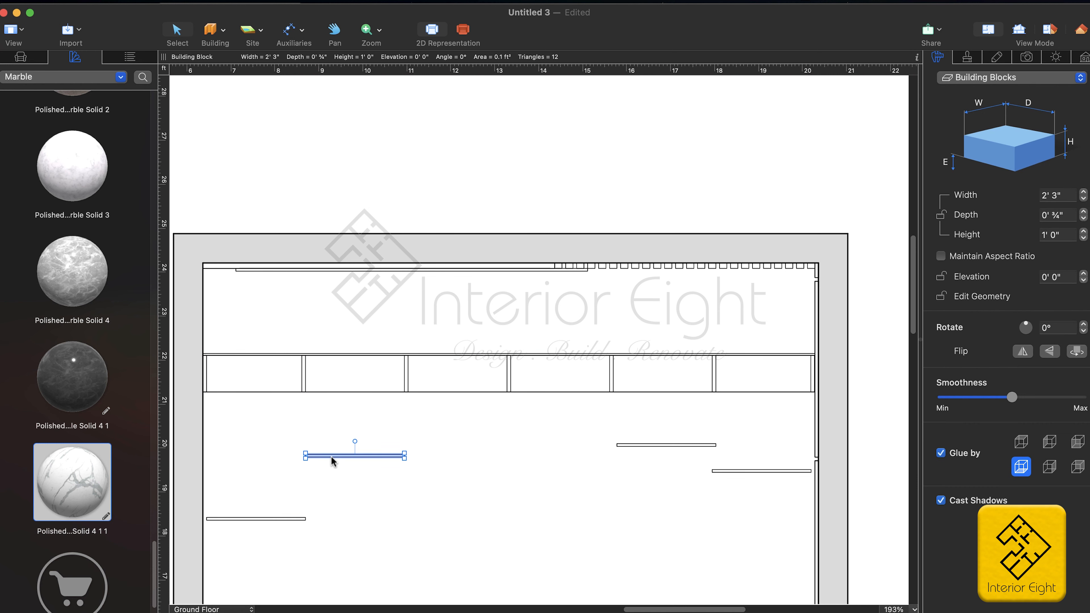
pyautogui.moveTo(331, 456); pyautogui.dragTo(369, 541)
pyautogui.moveTo(655, 445); pyautogui.dragTo(641, 566)
pyautogui.click(1080, 29)
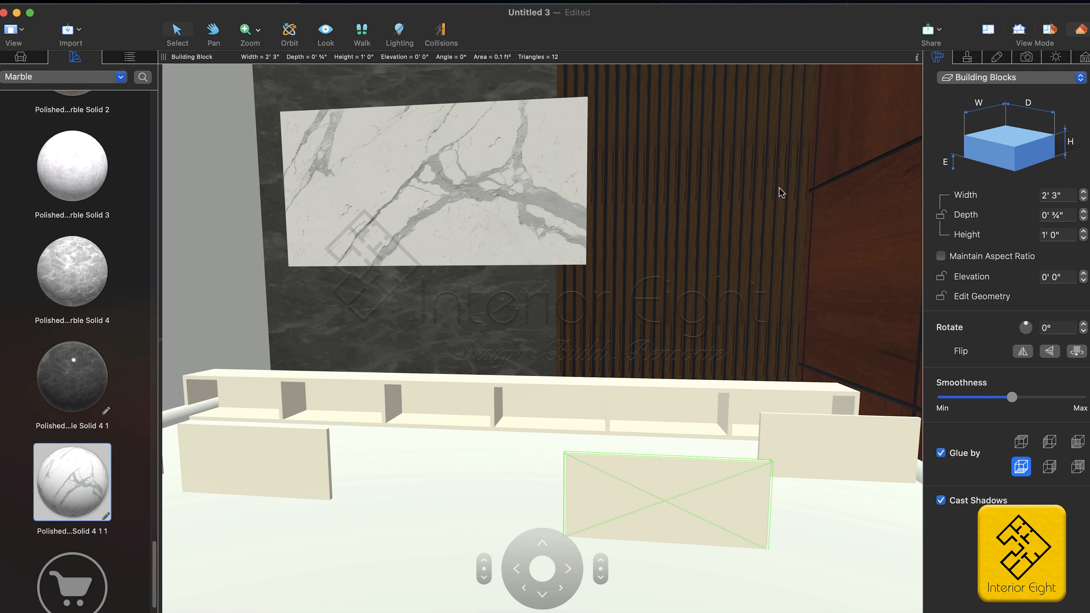
# Step: Group the console shell and its five dividers into a single object in the 3D view
pyautogui.click(251, 388)
pyautogui.click(285, 404)
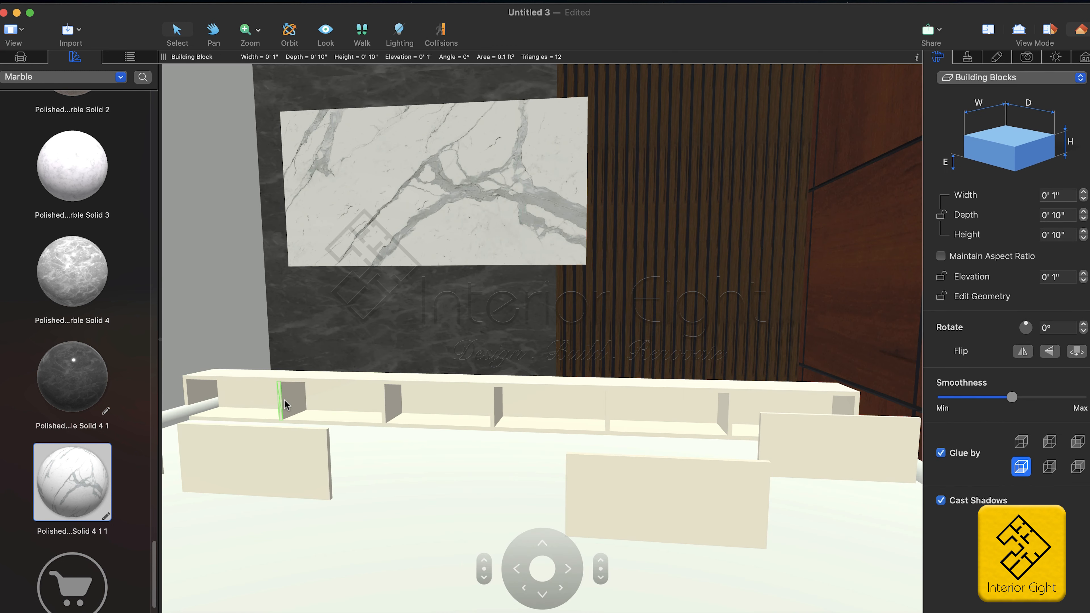
pyautogui.keyDown('shift'); pyautogui.click(385, 403); pyautogui.keyUp('shift')
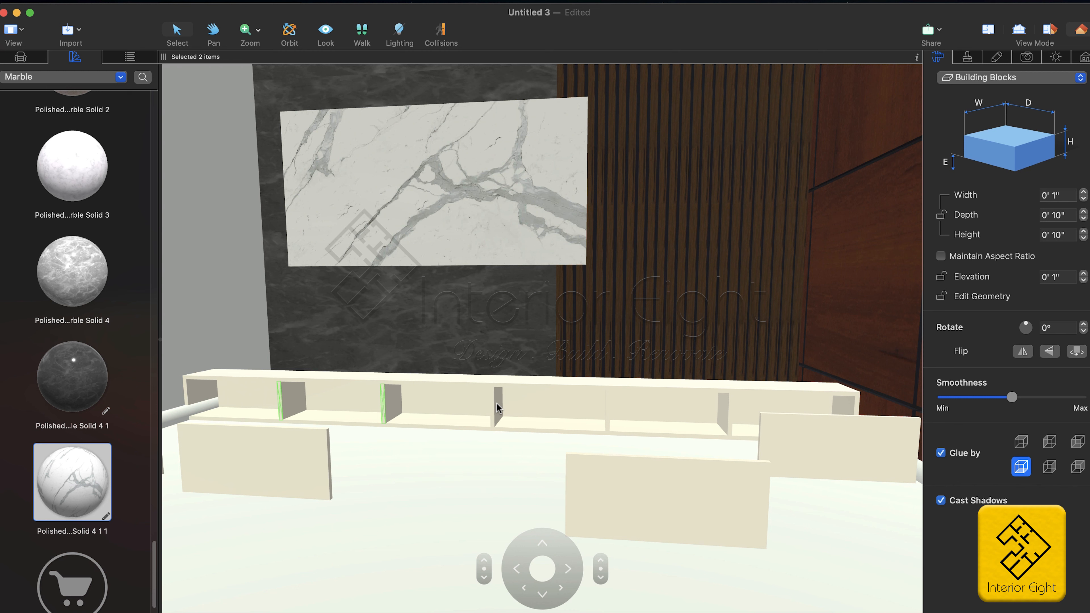
pyautogui.keyDown('shift'); pyautogui.click(605, 409); pyautogui.keyUp('shift')
pyautogui.keyDown('shift'); pyautogui.click(633, 403); pyautogui.keyUp('shift')
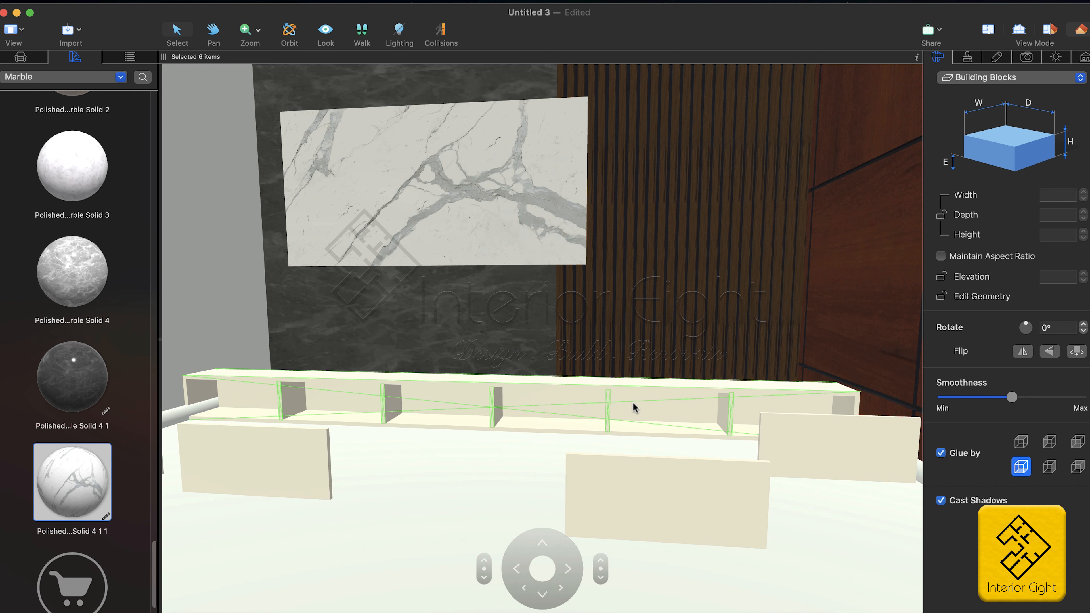
pyautogui.press('super+g')
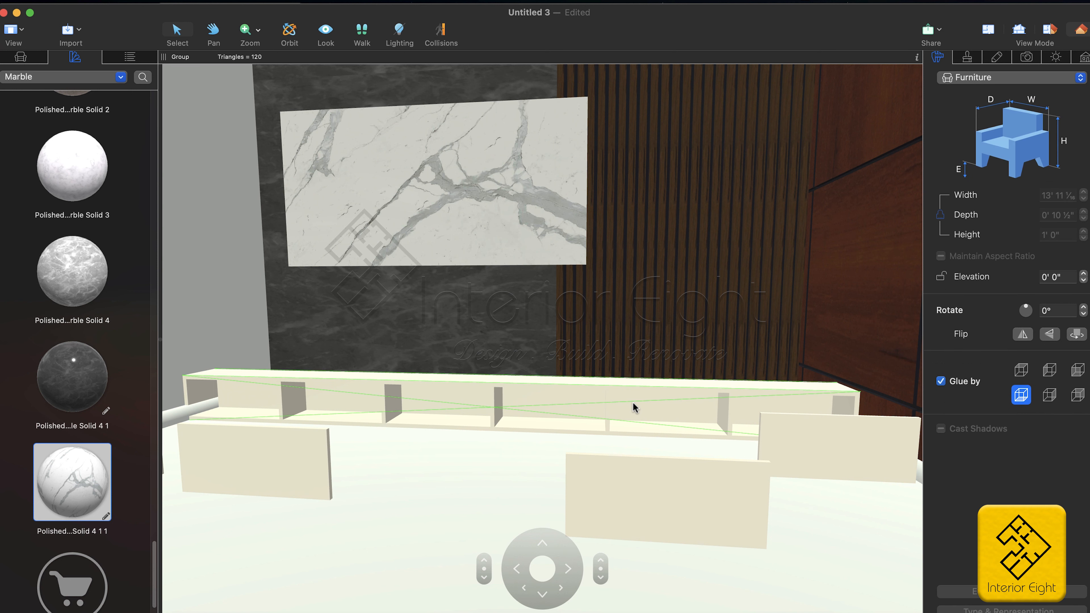
pyautogui.moveTo(404, 408)
pyautogui.mouseDown()
pyautogui.moveTo(405, 422)
pyautogui.moveTo(404, 395)
pyautogui.moveTo(409, 406)
pyautogui.mouseUp()
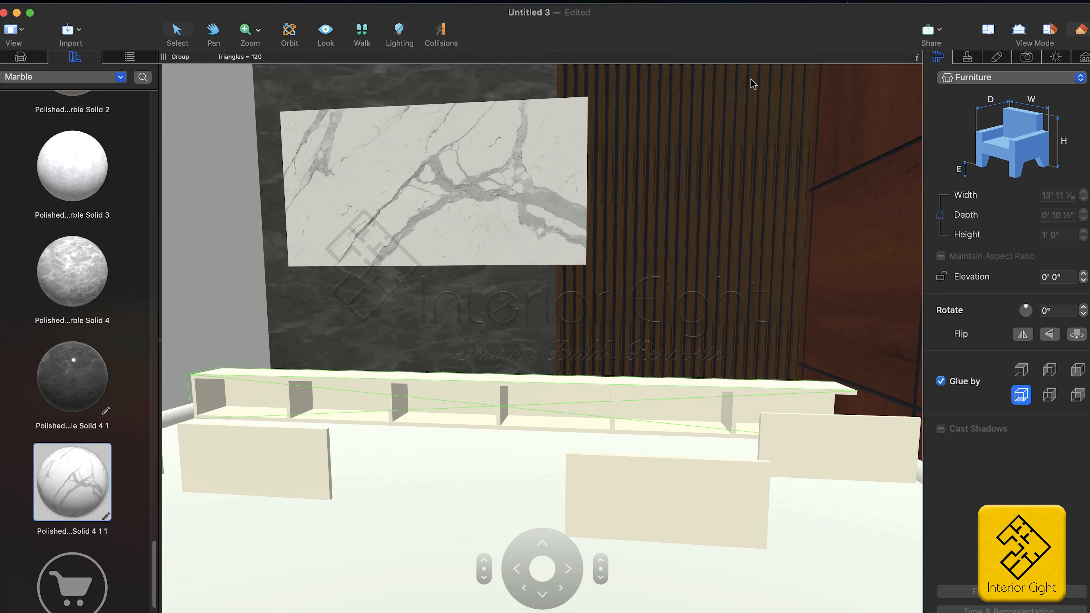
pyautogui.press('super+z')
# Step: Move two of the loose front panels back against the front of the console's first and second bays in the 2D plan
pyautogui.click(988, 29)
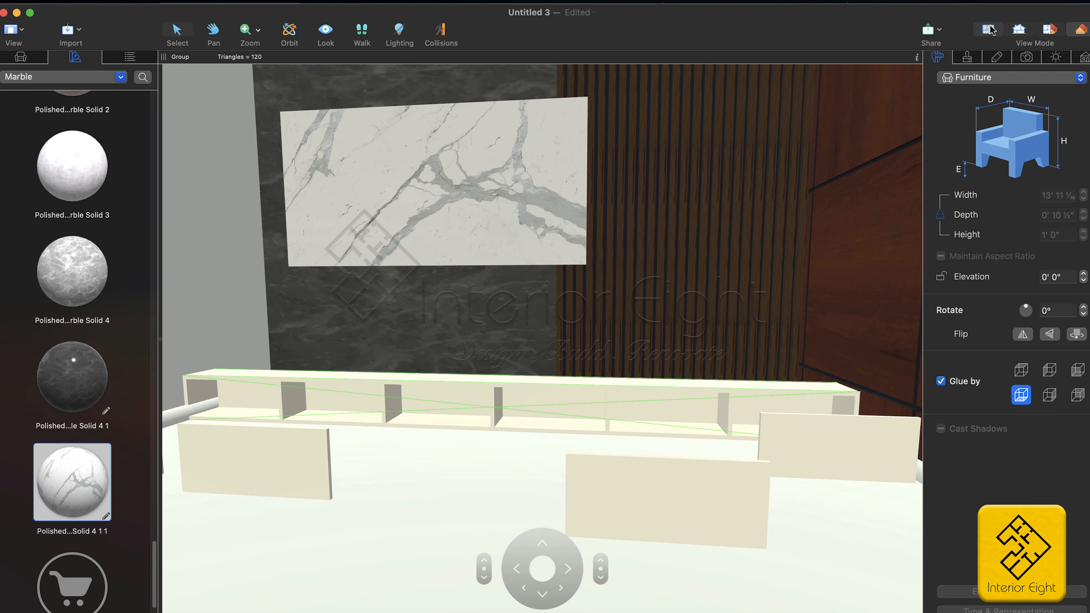
pyautogui.click(280, 519)
pyautogui.moveTo(280, 518); pyautogui.dragTo(270, 392)
pyautogui.scroll(3, 270, 406)
pyautogui.scroll(1, 271, 406)
pyautogui.scroll(-3, 445, 451)
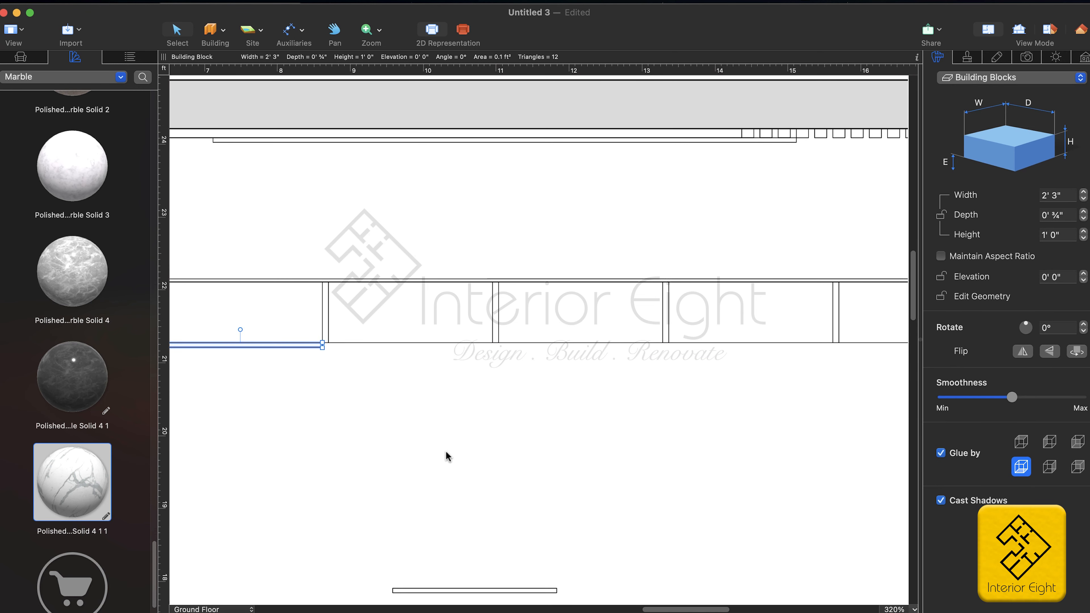
pyautogui.scroll(-3, 445, 452)
pyautogui.moveTo(457, 545); pyautogui.dragTo(397, 305)
# Step: Move the remaining two front panels against the front of the console's fifth and sixth bays
pyautogui.hscroll(8, 413, 316)
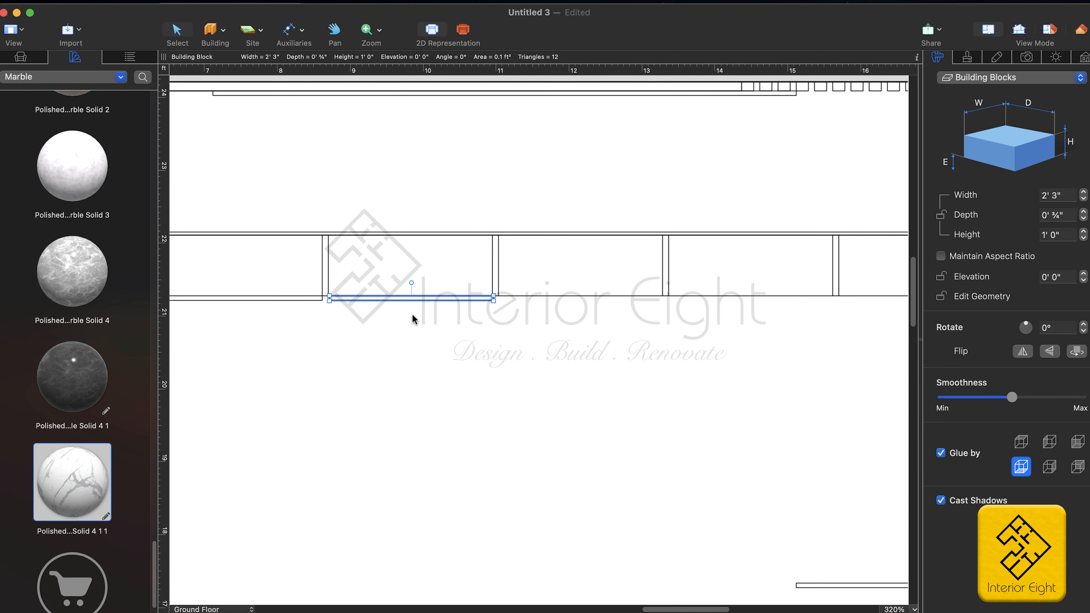
pyautogui.moveTo(718, 574); pyautogui.dragTo(766, 287)
pyautogui.hscroll(5, 724, 423)
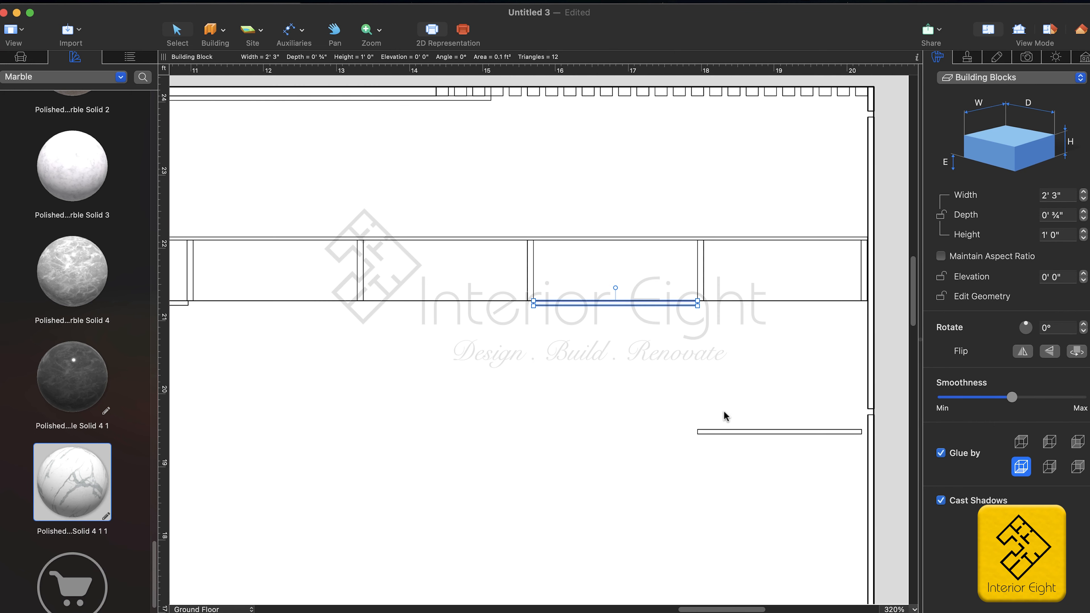
pyautogui.moveTo(722, 433); pyautogui.dragTo(739, 307)
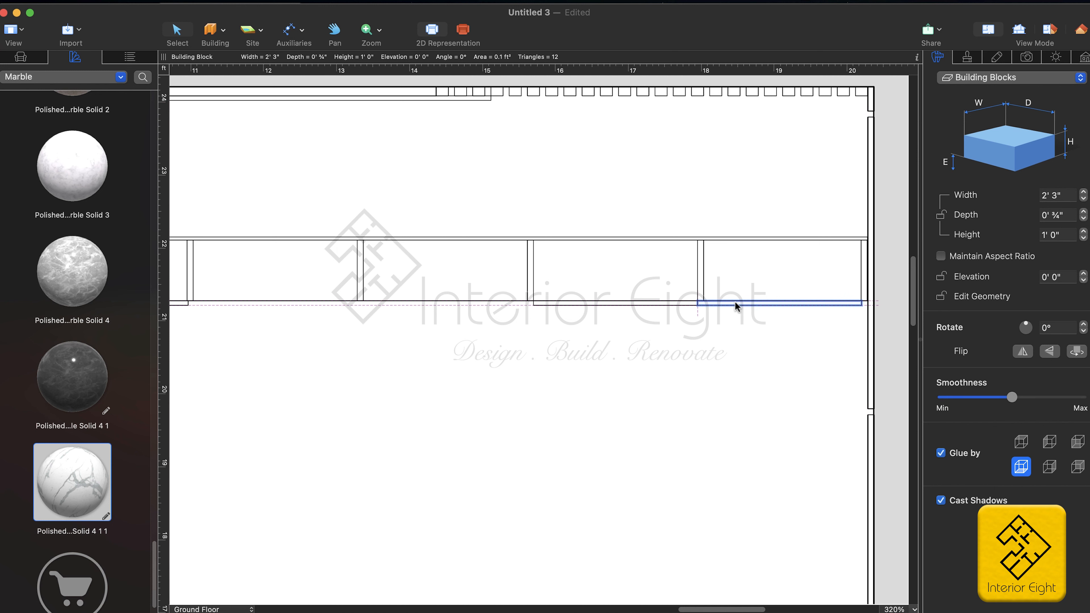
# Step: Show the room in 3D and group all four front panels with the console
pyautogui.click(1075, 31)
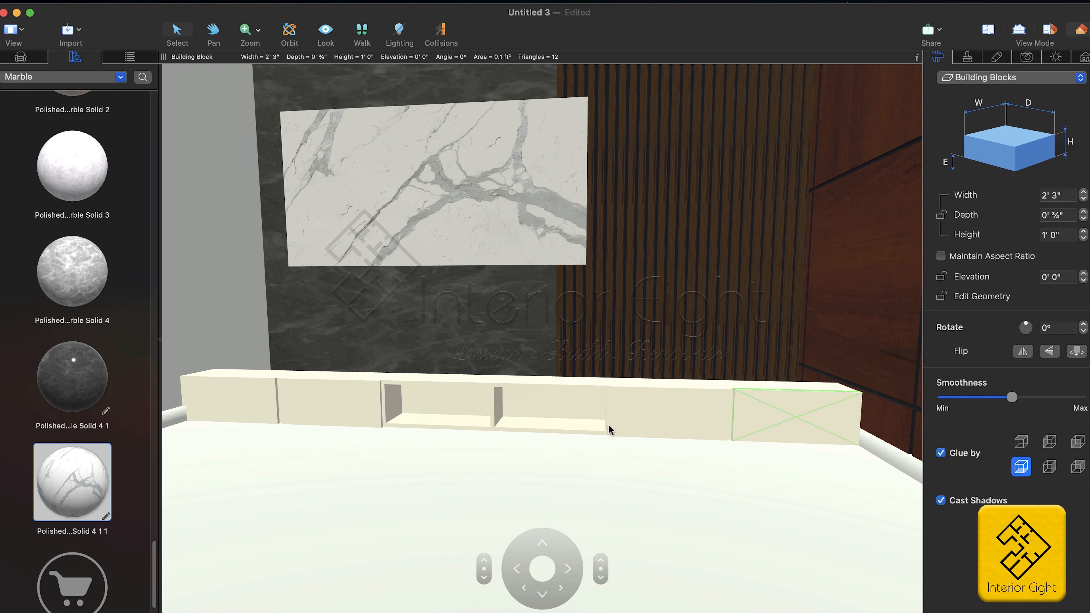
pyautogui.keyDown('shift'); pyautogui.click(663, 423); pyautogui.keyUp('shift')
pyautogui.keyDown('shift'); pyautogui.click(354, 409); pyautogui.keyUp('shift')
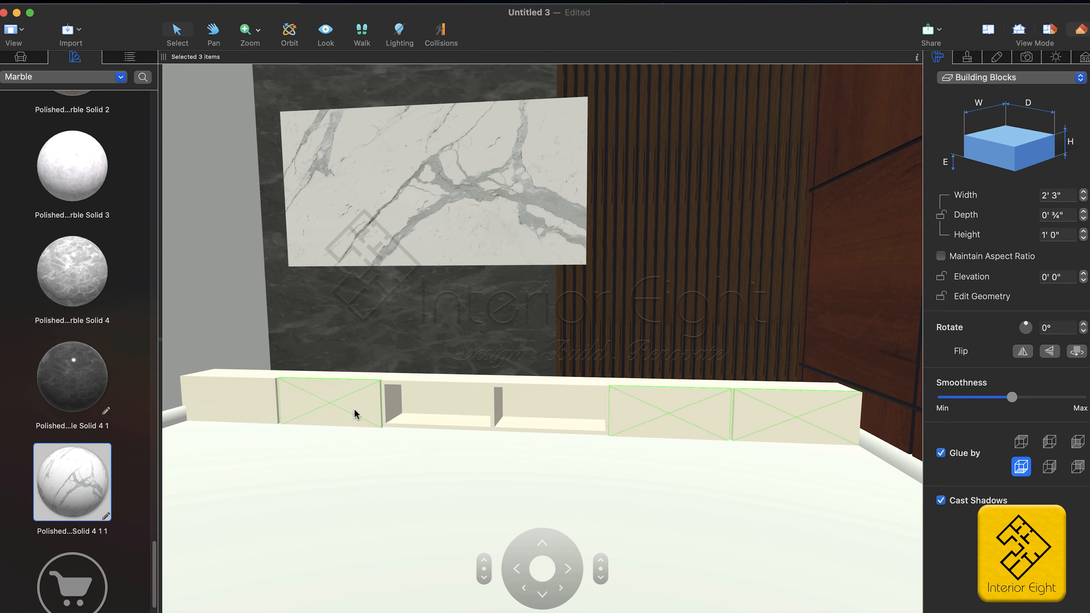
pyautogui.keyDown('shift'); pyautogui.click(262, 408); pyautogui.keyUp('shift')
pyautogui.keyDown('shift'); pyautogui.click(424, 401); pyautogui.keyUp('shift')
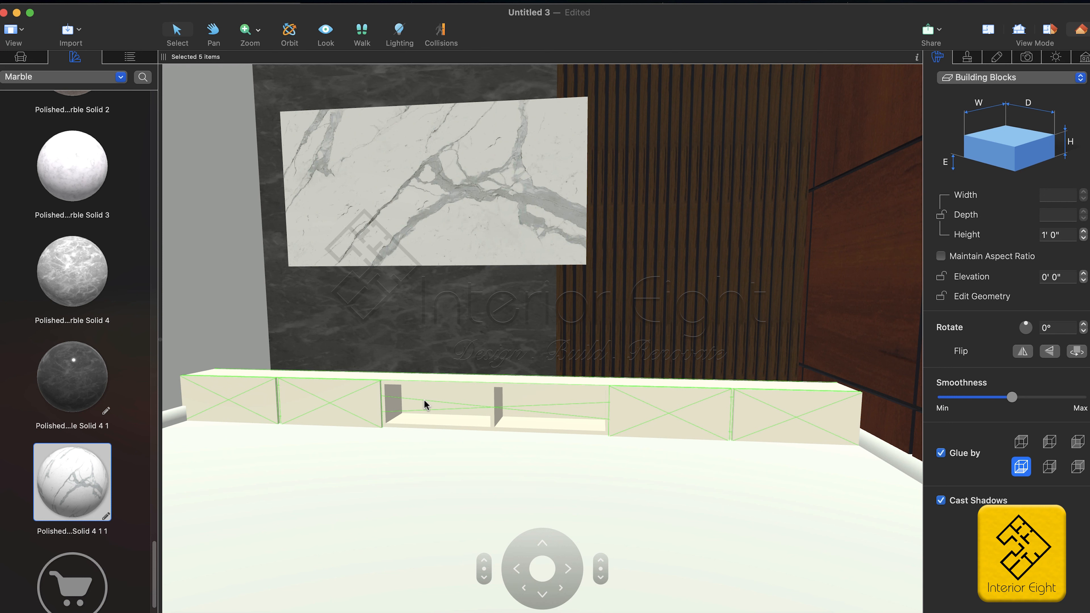
pyautogui.press('super+g')
# Step: Move the grouped console back against the feature wall between the side walls in the 2D plan, and show the room in 3D
pyautogui.moveTo(626, 414)
pyautogui.mouseDown()
pyautogui.moveTo(628, 442)
pyautogui.moveTo(620, 429)
pyautogui.mouseUp()
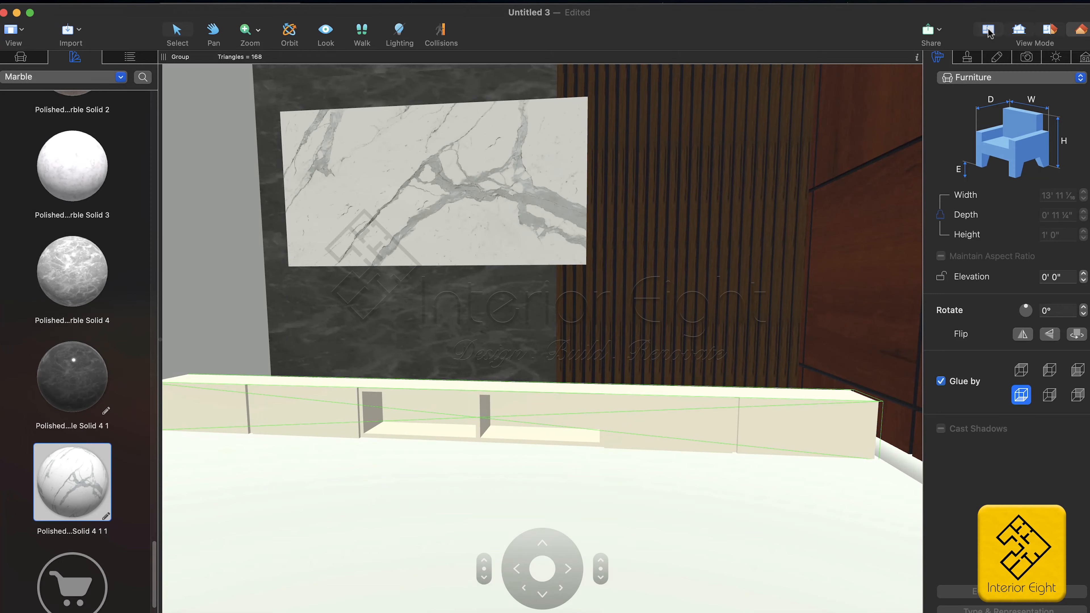
pyautogui.click(988, 30)
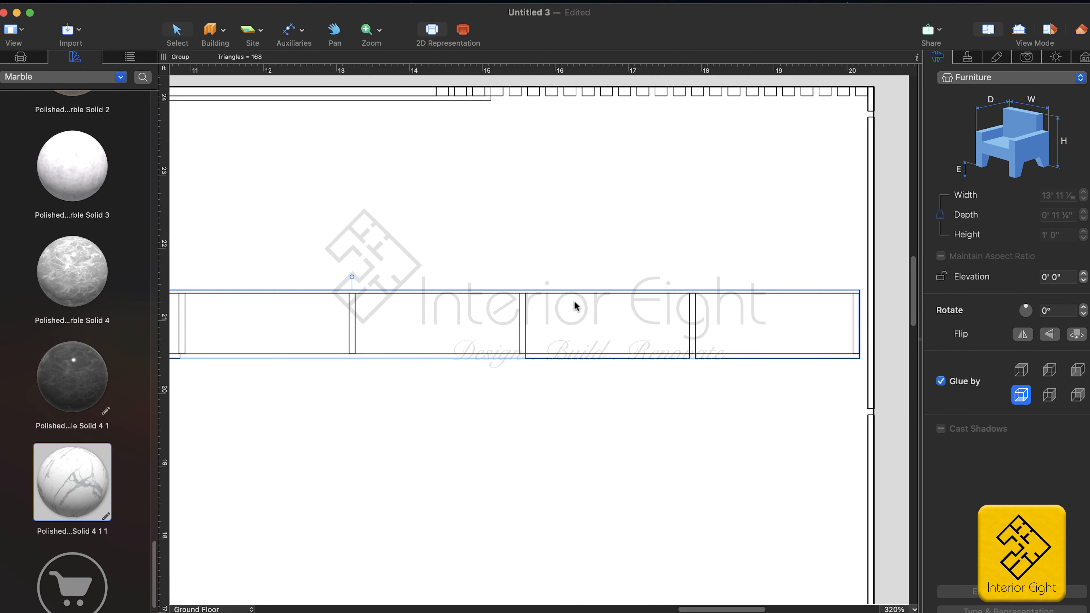
pyautogui.scroll(-5, 575, 306)
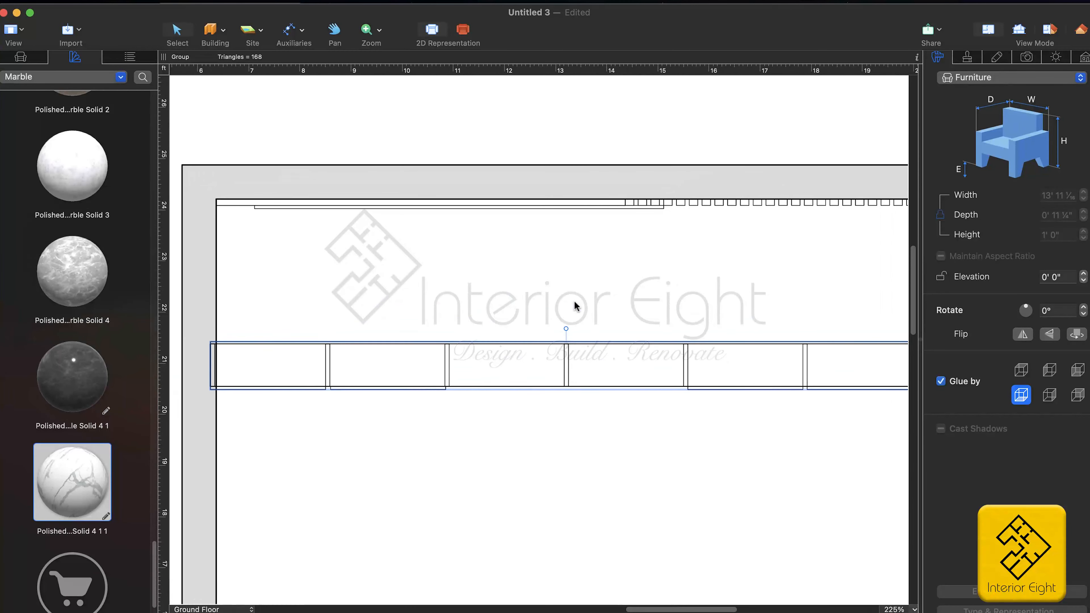
pyautogui.moveTo(432, 384); pyautogui.dragTo(441, 238)
pyautogui.click(1080, 29)
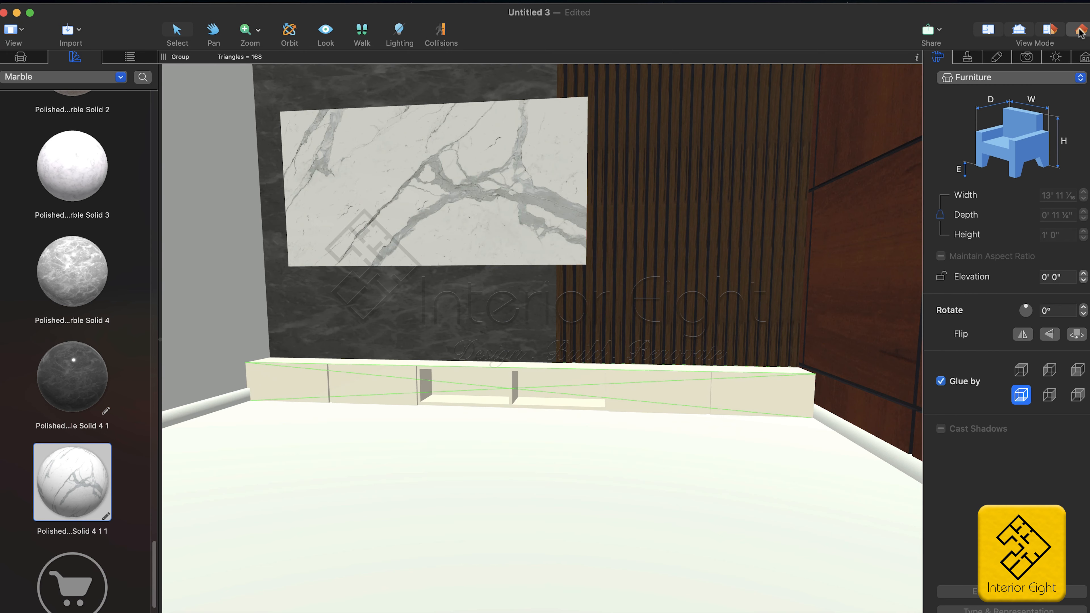
# Step: Set the elevation of the grouped console to 16" (1' 4")
pyautogui.click(1051, 278)
pyautogui.write('12')
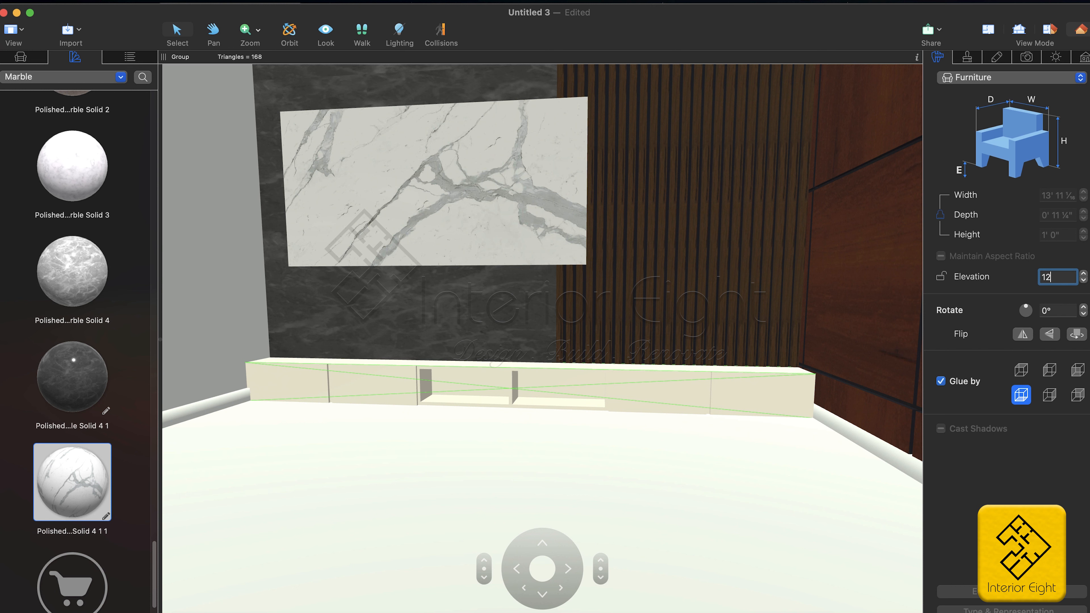
pyautogui.press('BackSpace')
pyautogui.write('6')
pyautogui.press('Return')
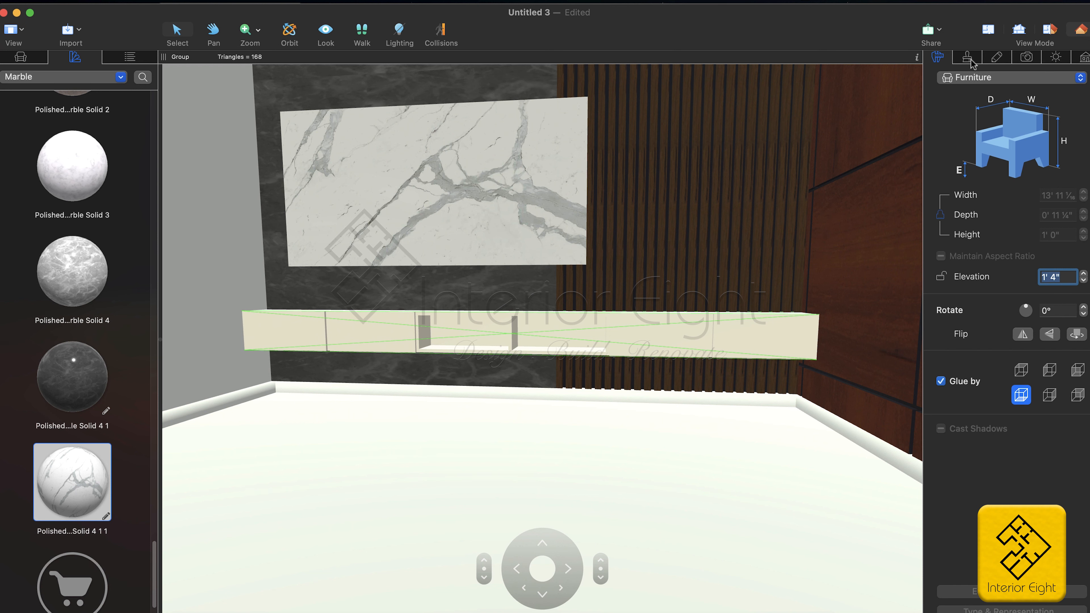
# Step: Apply the Glossy paint material "9017 traffic black 1" to every surface of the grouped console, and deselect it
pyautogui.click(52, 79)
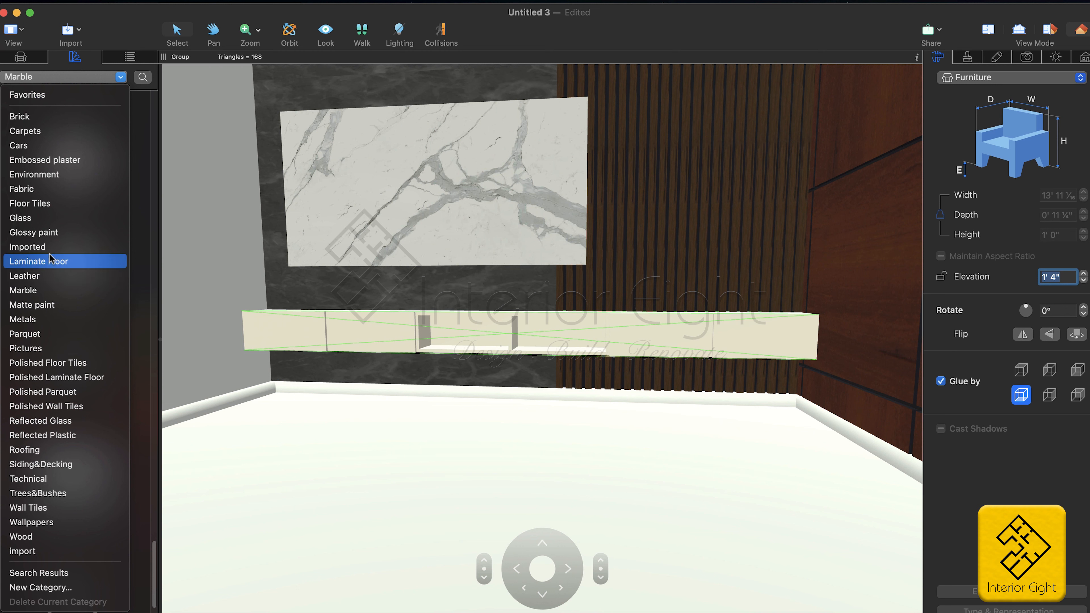
pyautogui.click(49, 233)
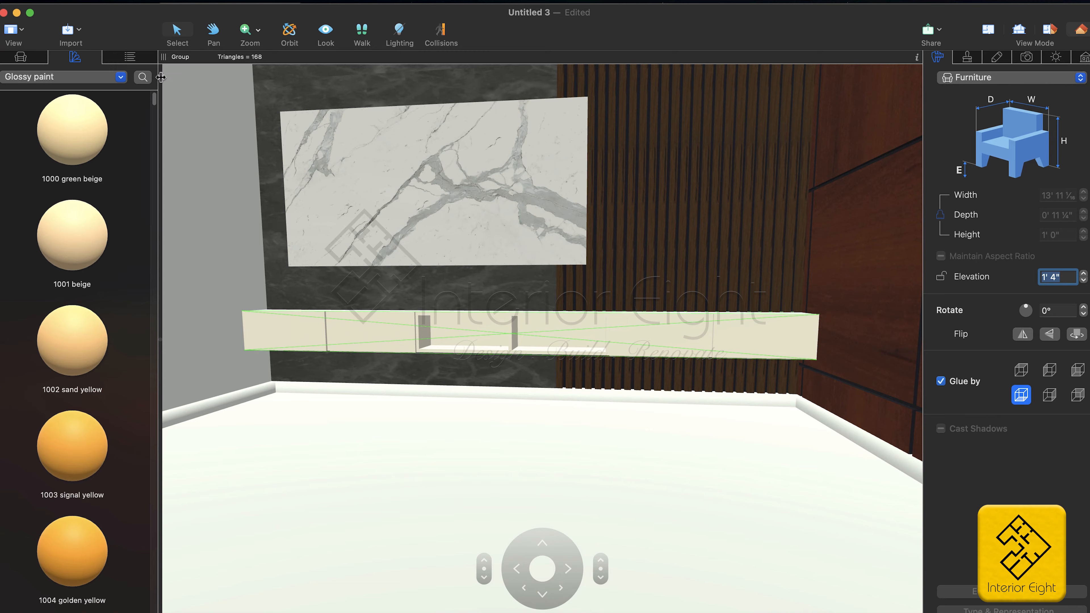
pyautogui.moveTo(153, 100); pyautogui.dragTo(154, 603)
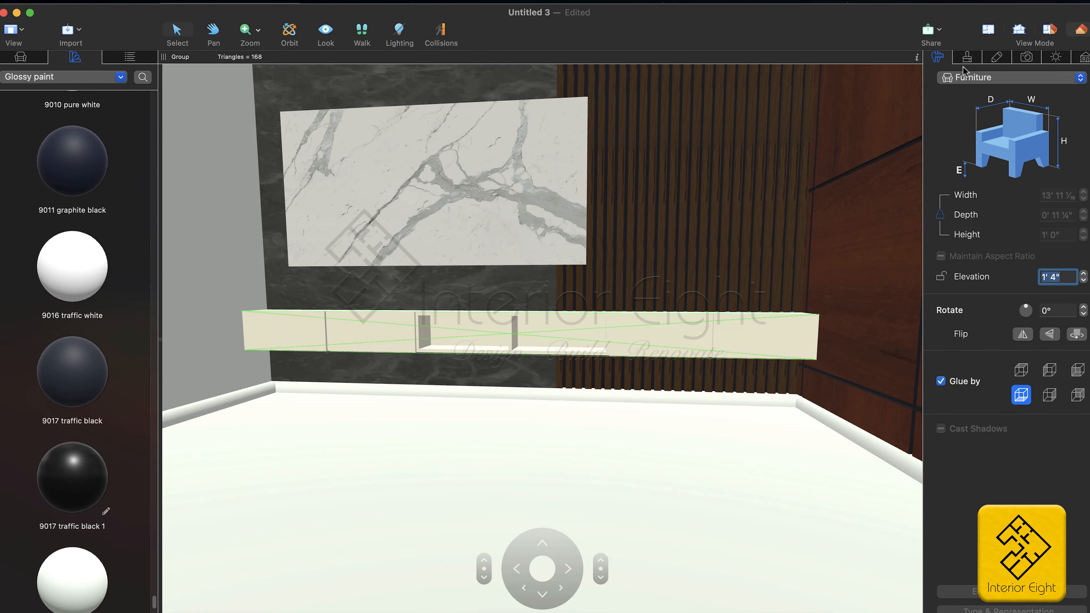
pyautogui.click(966, 57)
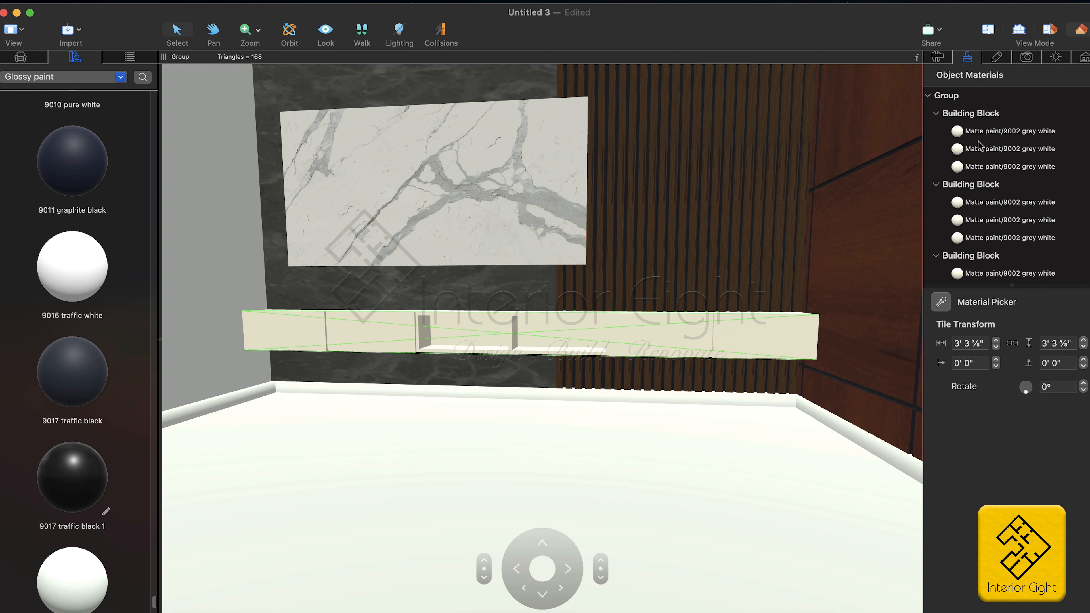
pyautogui.click(998, 132)
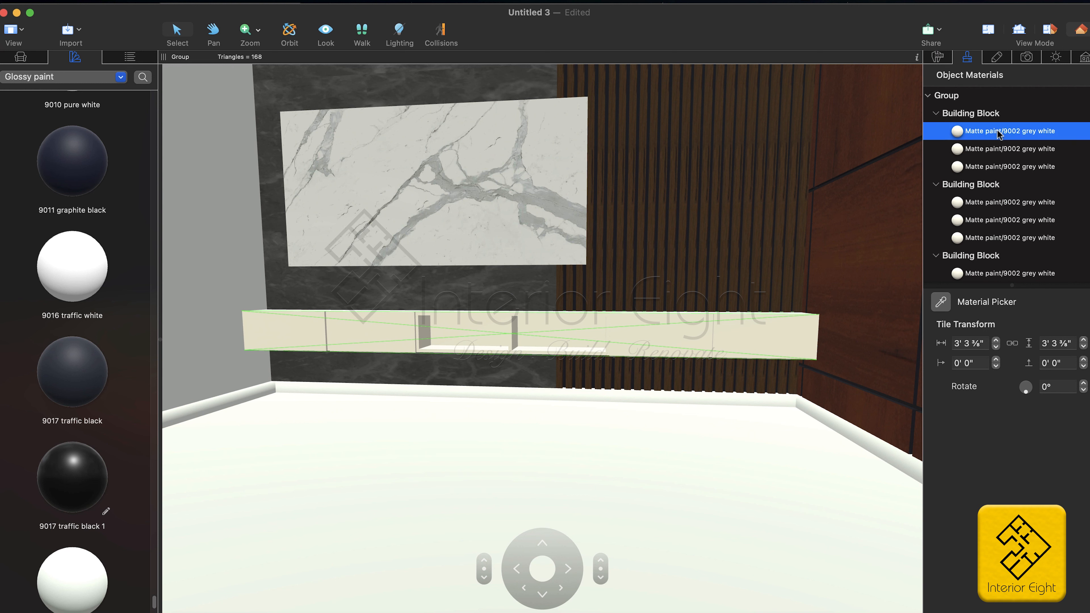
pyautogui.press('super+a')
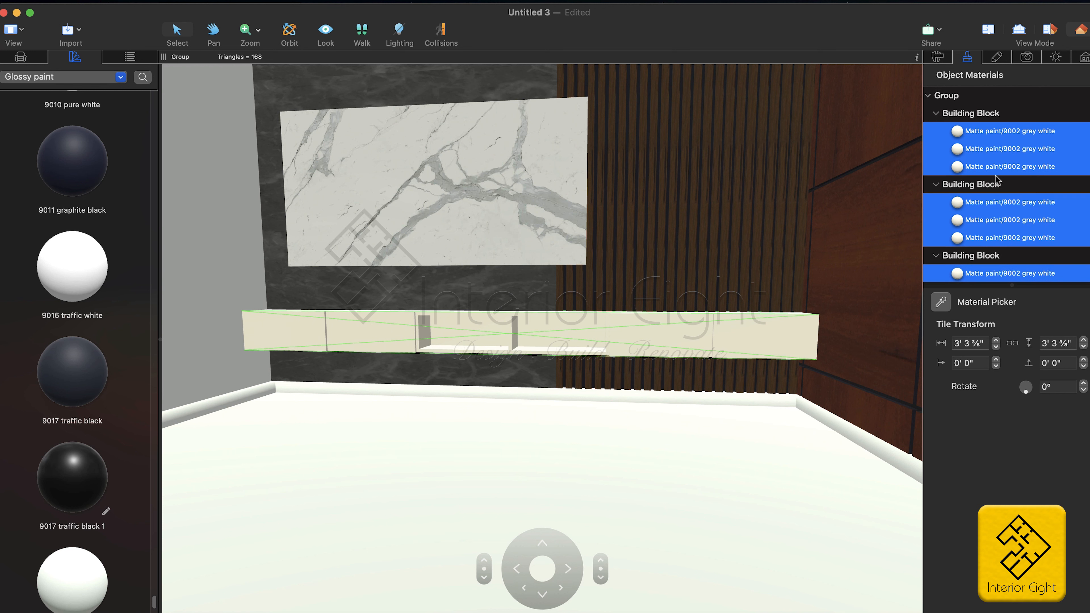
pyautogui.moveTo(72, 477)
pyautogui.mouseDown()
pyautogui.moveTo(440, 402)
pyautogui.moveTo(974, 151)
pyautogui.mouseUp()
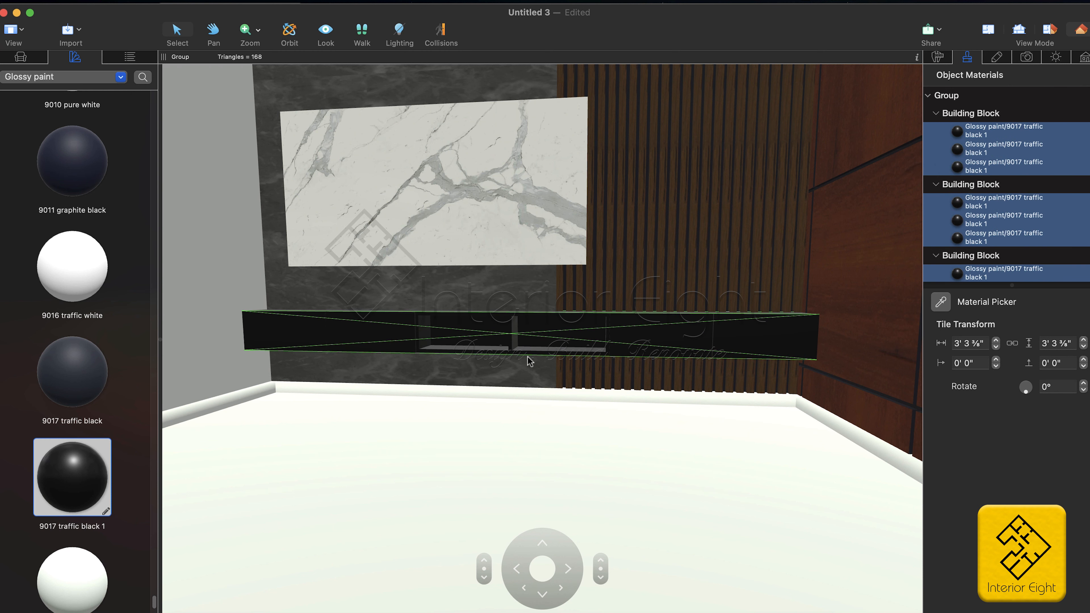
pyautogui.click(593, 404)
# Step: Examine the feature wall and floating black console from farther back and from different angles in the 3D view
pyautogui.scroll(-5, 594, 404)
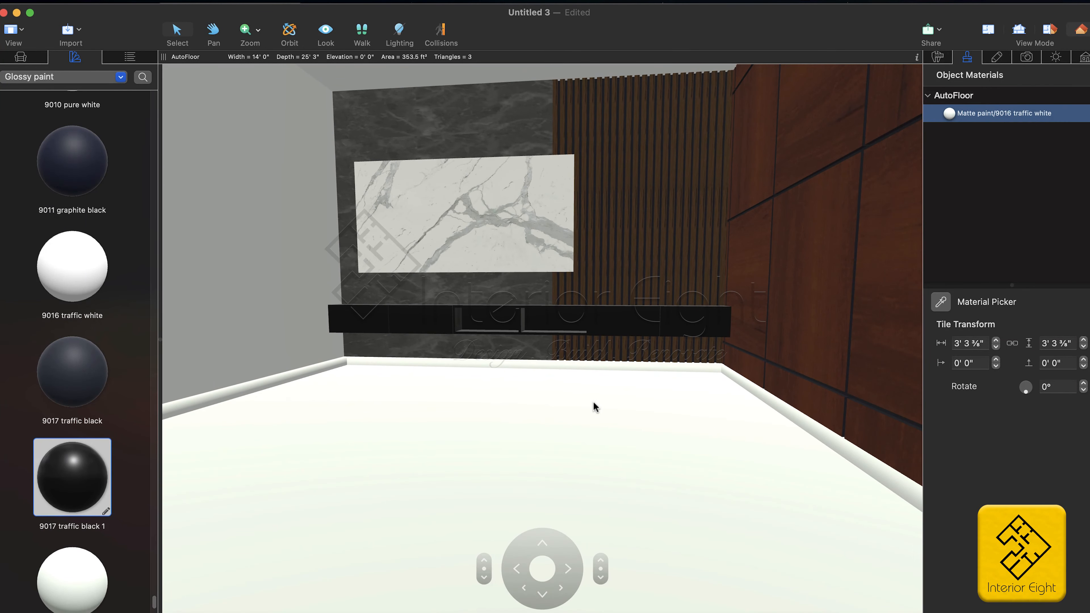
pyautogui.scroll(-3, 594, 407)
pyautogui.hscroll(4, 593, 402)
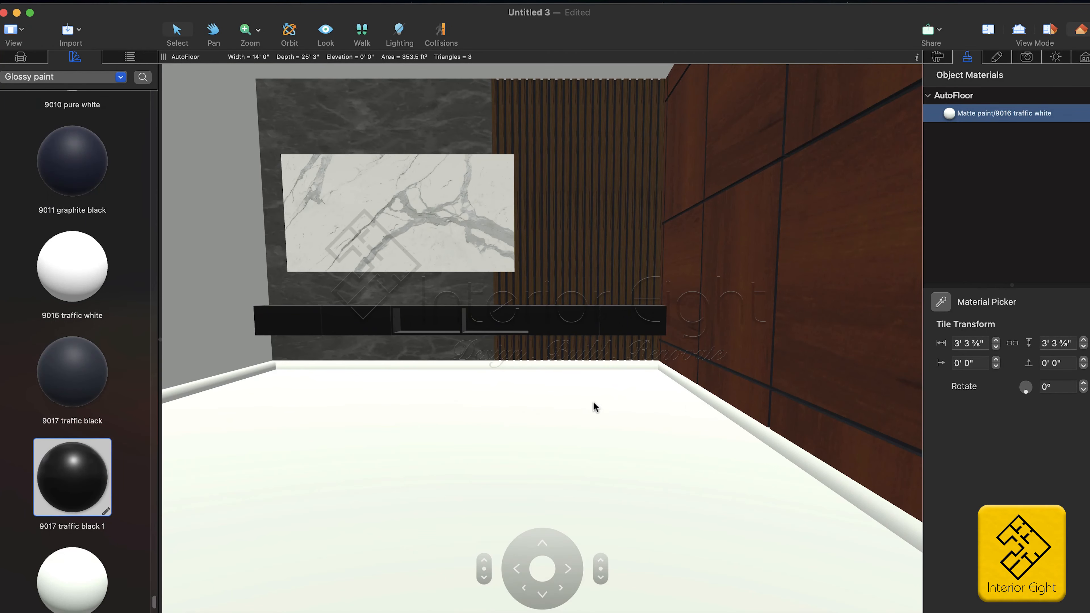
pyautogui.hscroll(-2, 593, 402)
pyautogui.scroll(-3, 594, 402)
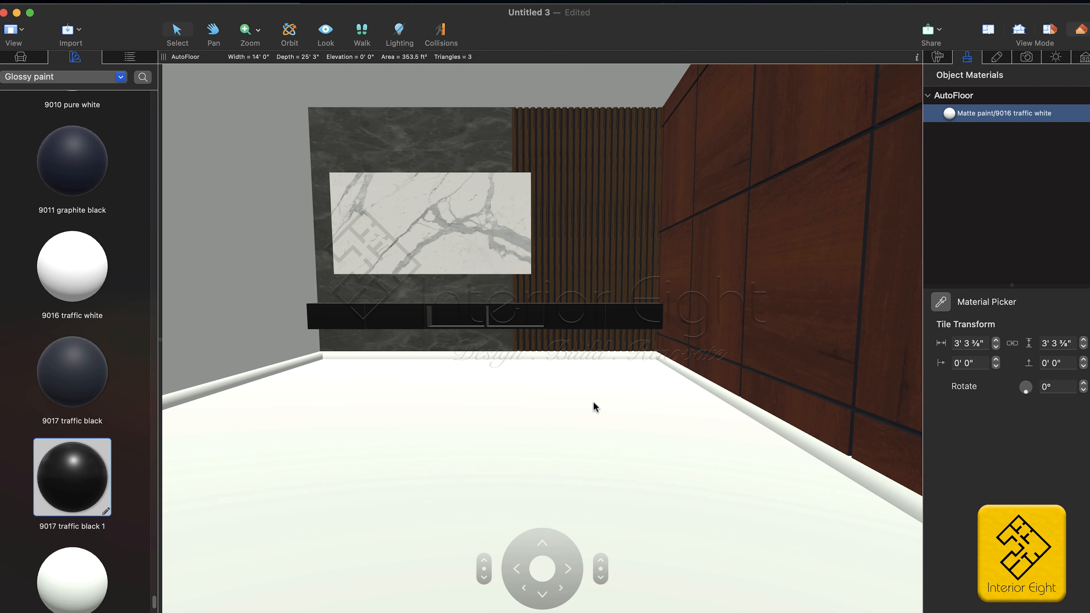
pyautogui.hscroll(-5, 594, 402)
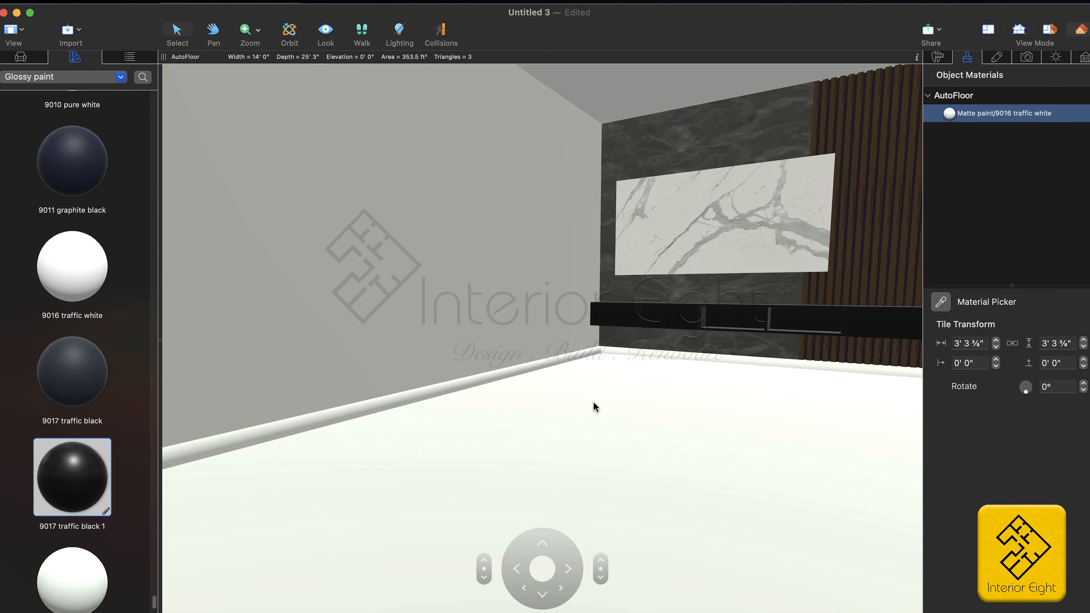
pyautogui.hscroll(-3, 594, 402)
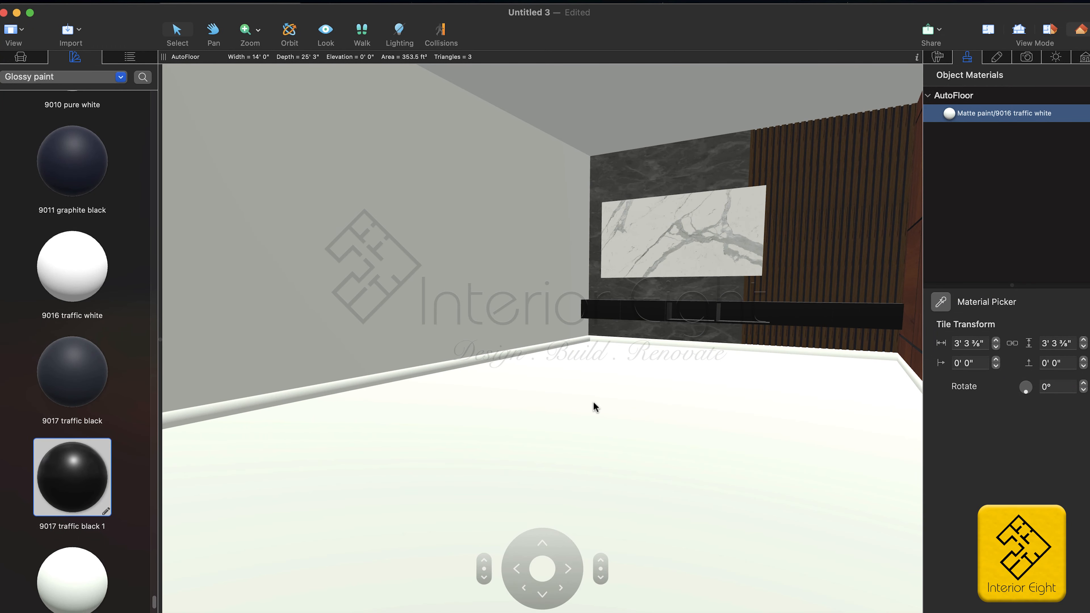
pyautogui.press('Right')
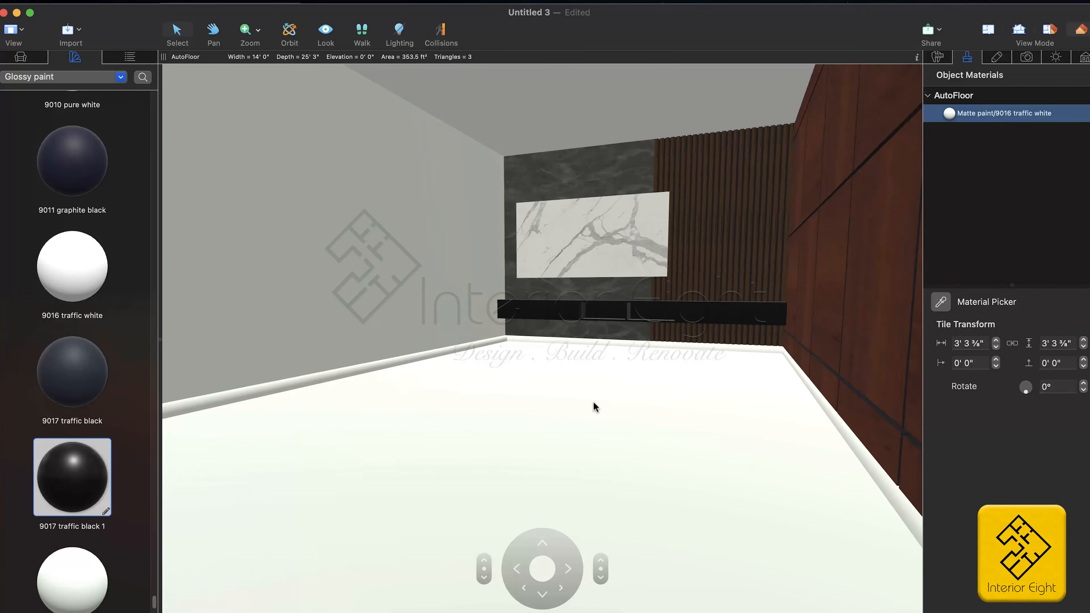
pyautogui.press('Left')
pyautogui.press('Left')
pyautogui.press('Up')
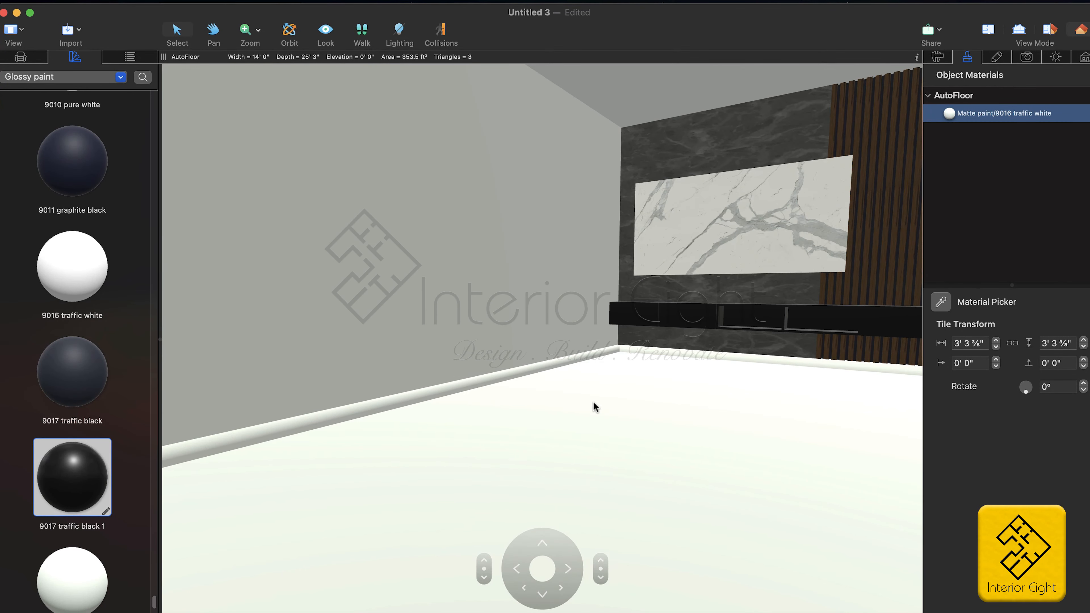
pyautogui.press('Right')
pyautogui.press('Down')
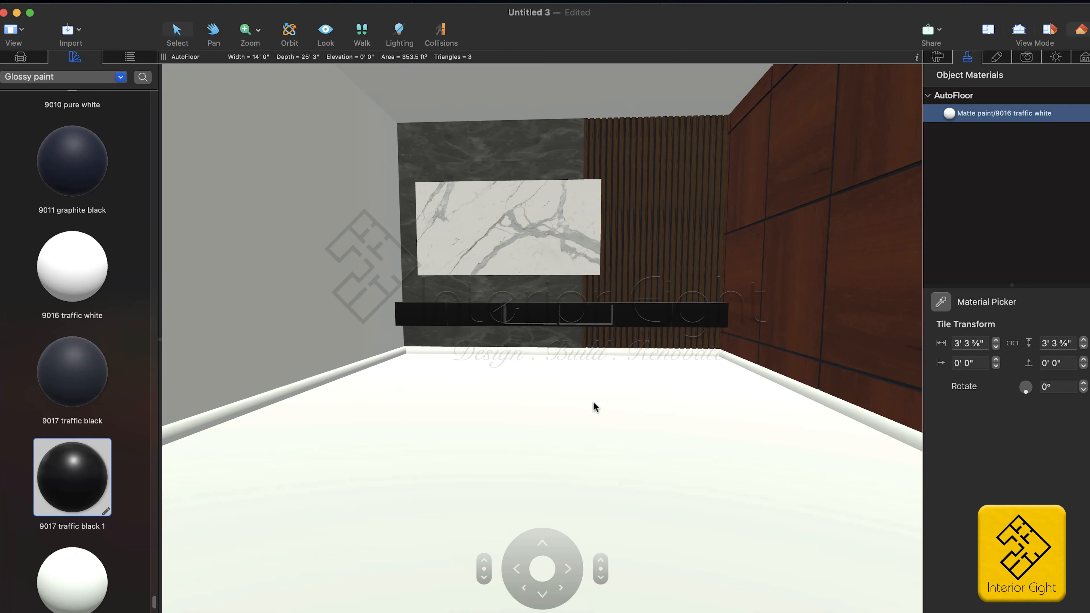